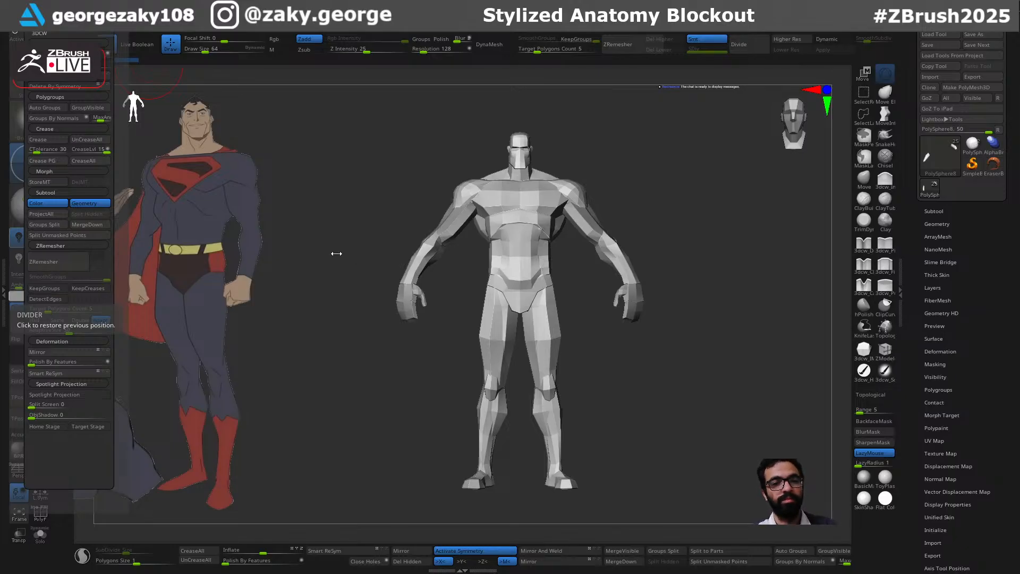
Examine the low-poly full-body blockout from the front, side and three-quarter views, and open its subtool list
mouse_move(656, 360)
left_mouse_down("alt")
mouse_move(612, 348)
mouse_move(600, 372)
left_mouse_up("alt")
mouse_move(600, 373)
right_mouse_down("ctrl")
mouse_move(526, 401)
mouse_move(570, 401)
mouse_move(558, 369)
mouse_move(542, 391)
right_mouse_up("ctrl")
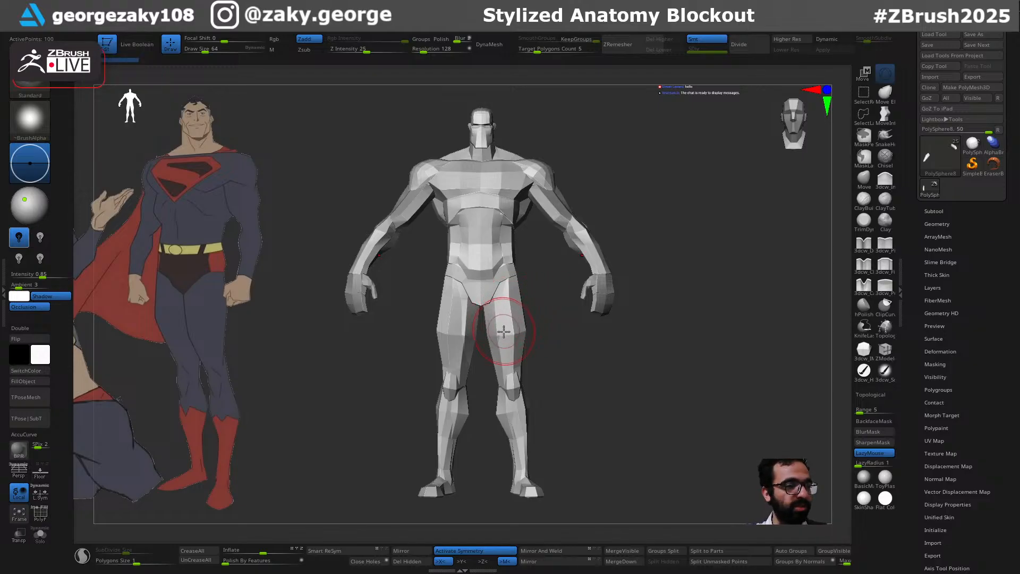
left_click_drag(690, 302, 626, 340)
right_click_drag(625, 340, 640, 330)
right_click_drag(647, 234, 524, 335, "alt")
right_click_drag(692, 305, 584, 267)
right_click_drag(562, 363, 693, 316)
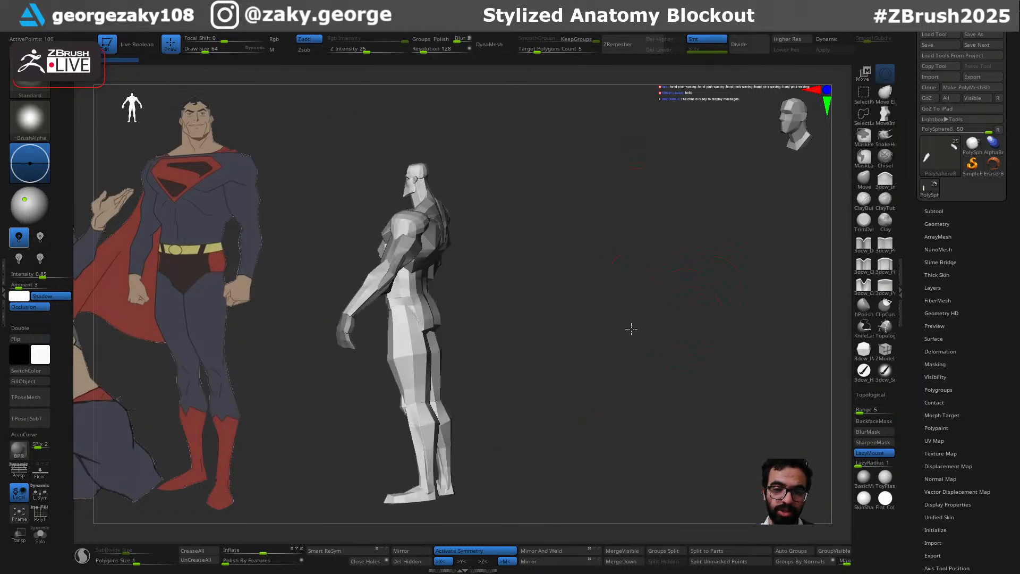
right_click_drag(636, 335, 658, 338)
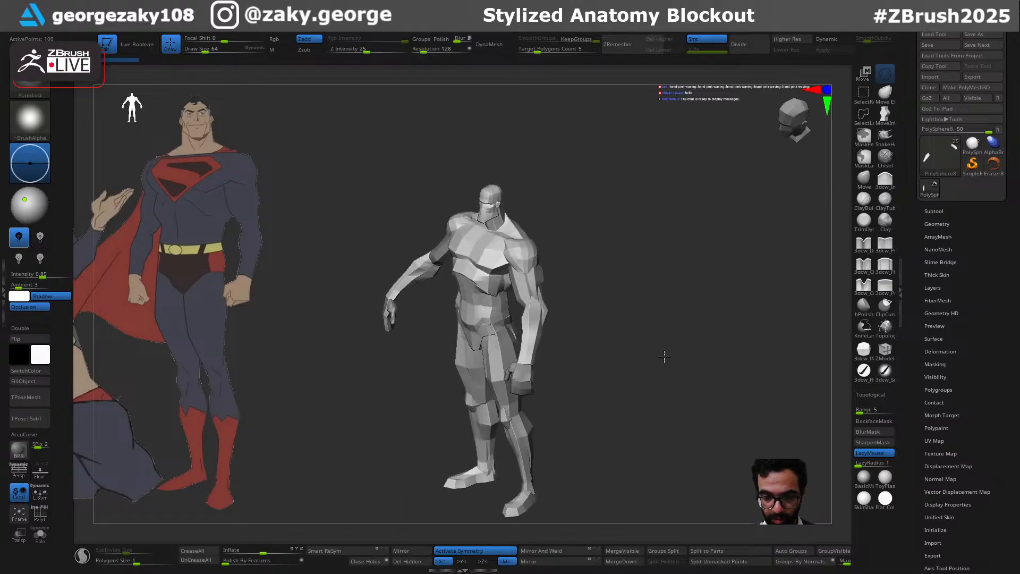
mouse_move(663, 355)
right_mouse_down()
mouse_move(747, 333)
mouse_move(668, 316)
mouse_move(707, 322)
mouse_move(696, 327)
right_mouse_up()
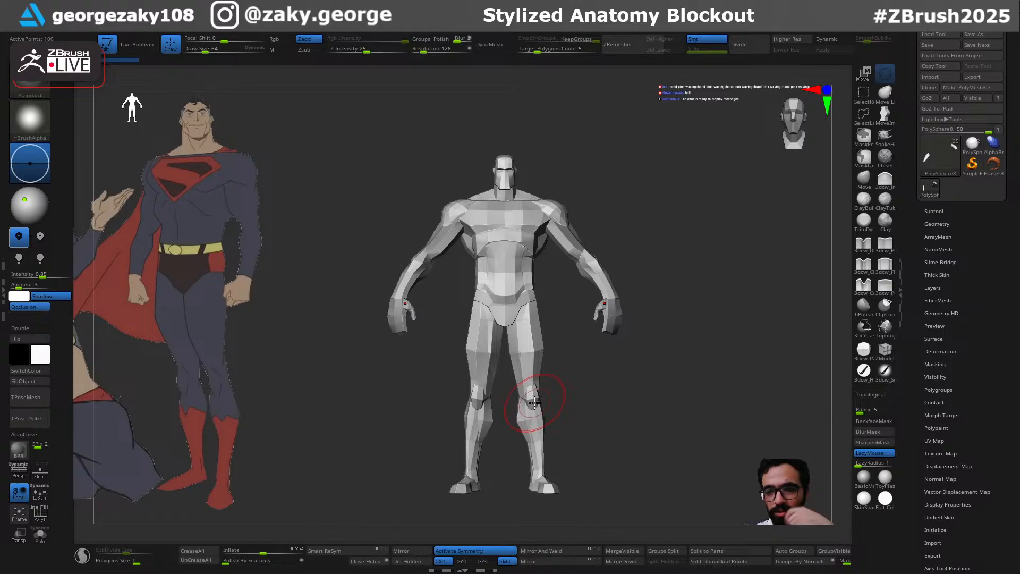
mouse_move(689, 359)
left_mouse_down()
mouse_move(674, 360)
mouse_move(688, 365)
left_mouse_up()
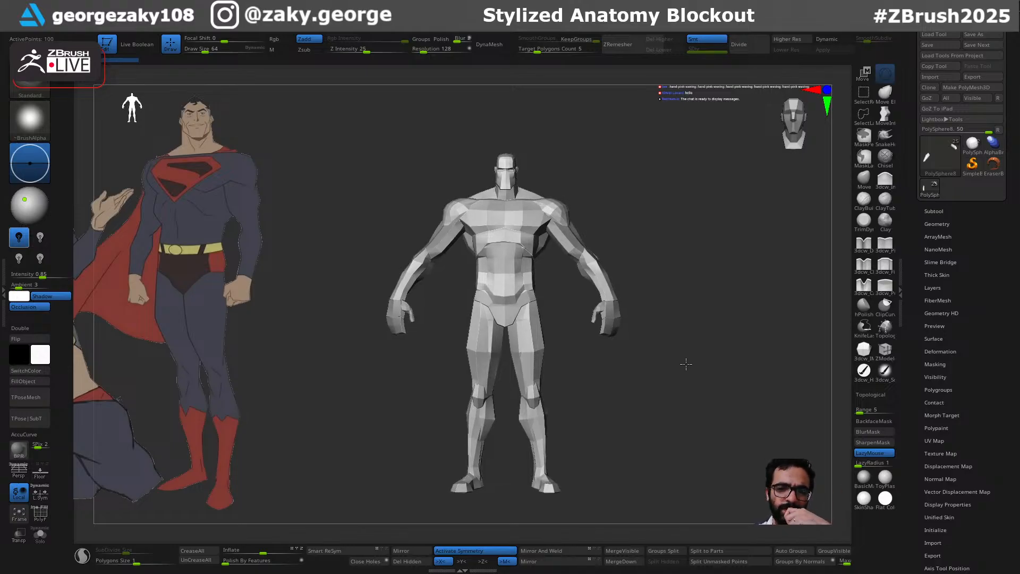
mouse_move(688, 363)
left_mouse_down()
mouse_move(699, 358)
mouse_move(693, 364)
left_mouse_up()
mouse_move(485, 251)
right_mouse_down()
mouse_move(487, 358)
mouse_move(537, 296)
mouse_move(528, 342)
mouse_move(484, 361)
mouse_move(585, 329)
right_mouse_up()
left_click(935, 211)
right_click_drag(733, 340, 666, 245)
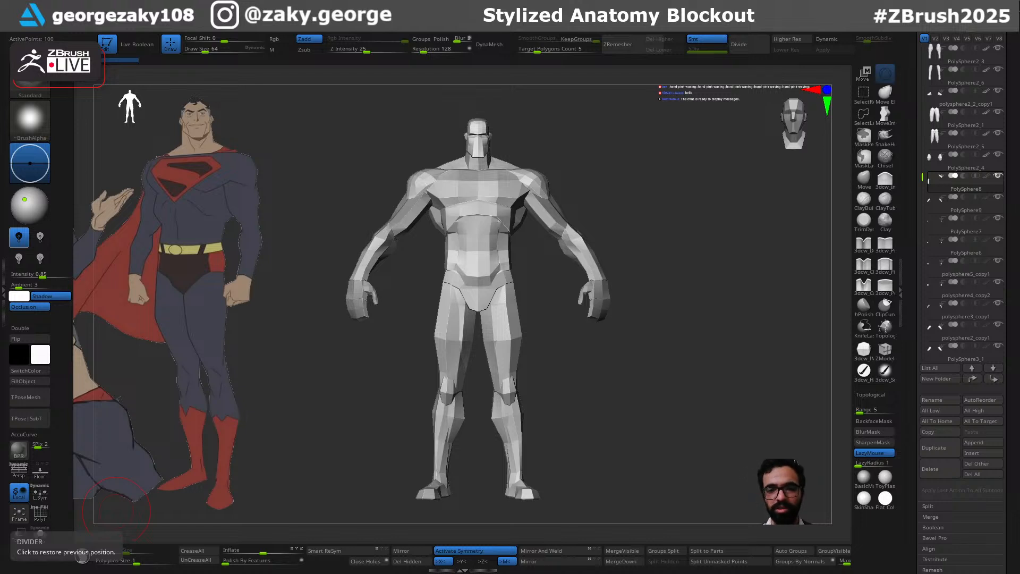
Switch to the browser, look through the ArtStation portfolio and store of character blockouts, and return to ZBrush
left_click(143, 563)
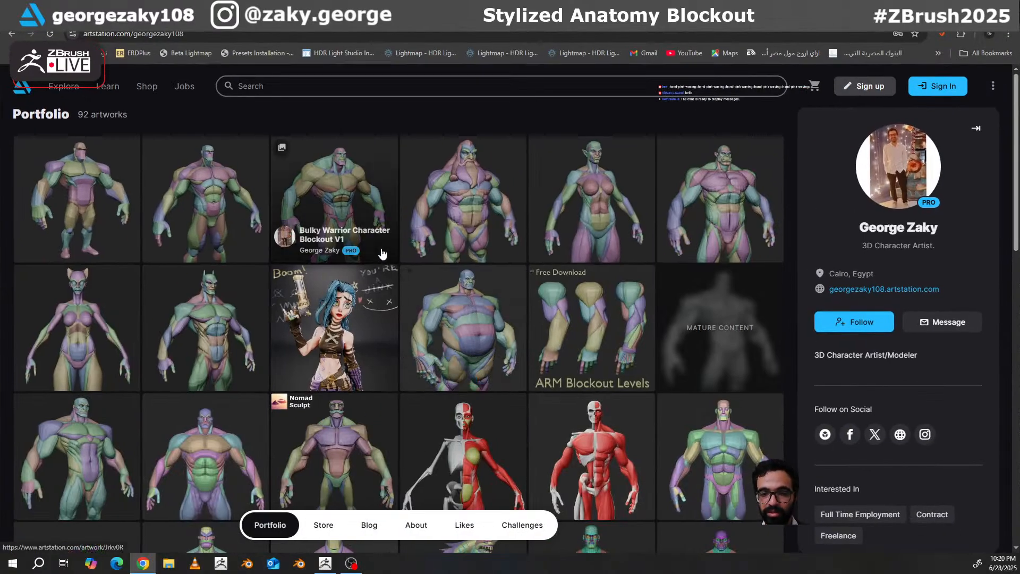
scroll(563, 212, "down", 3)
scroll(564, 211, "down", 8)
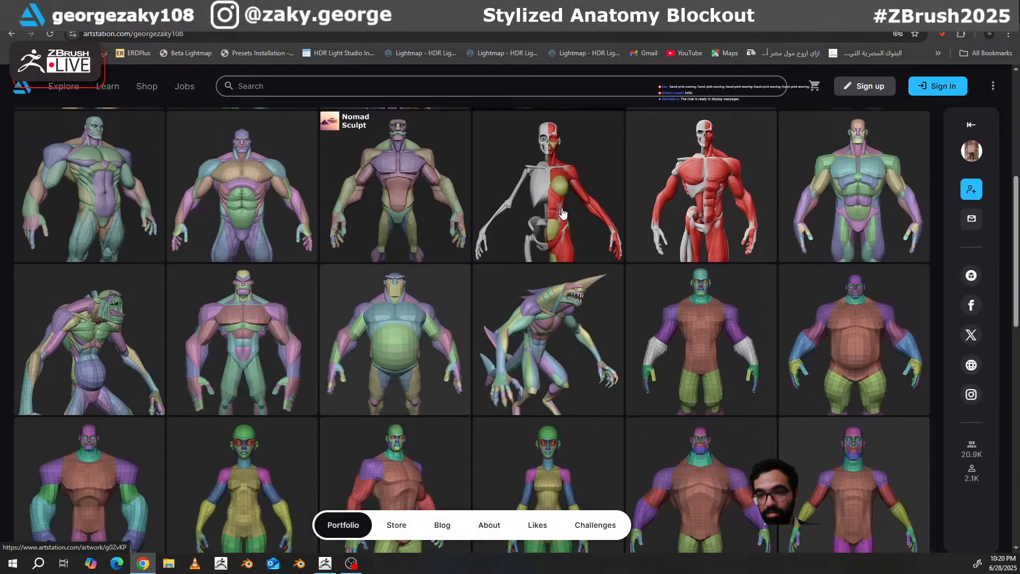
scroll(559, 270, "down", 3)
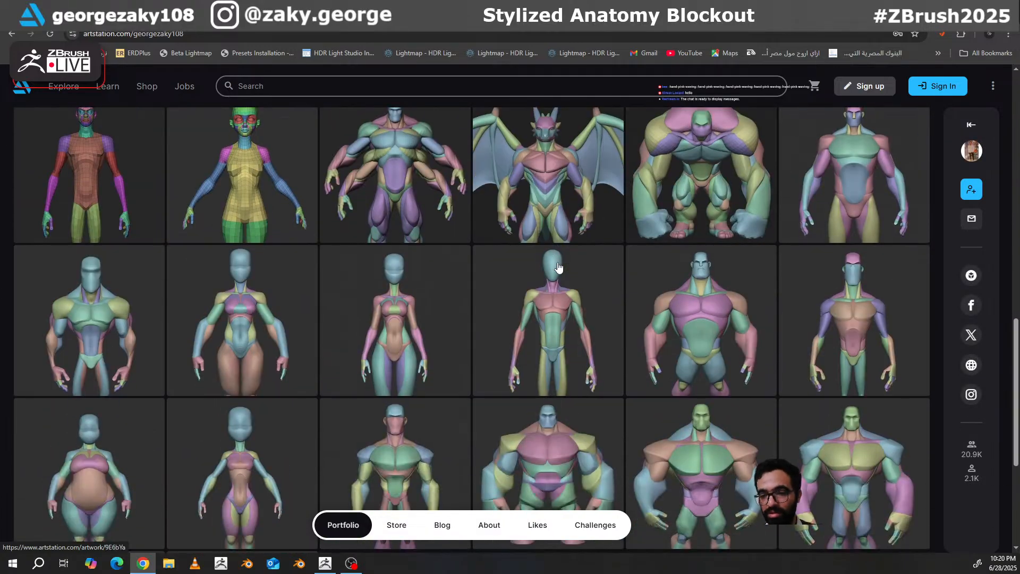
scroll(555, 257, "up", 20)
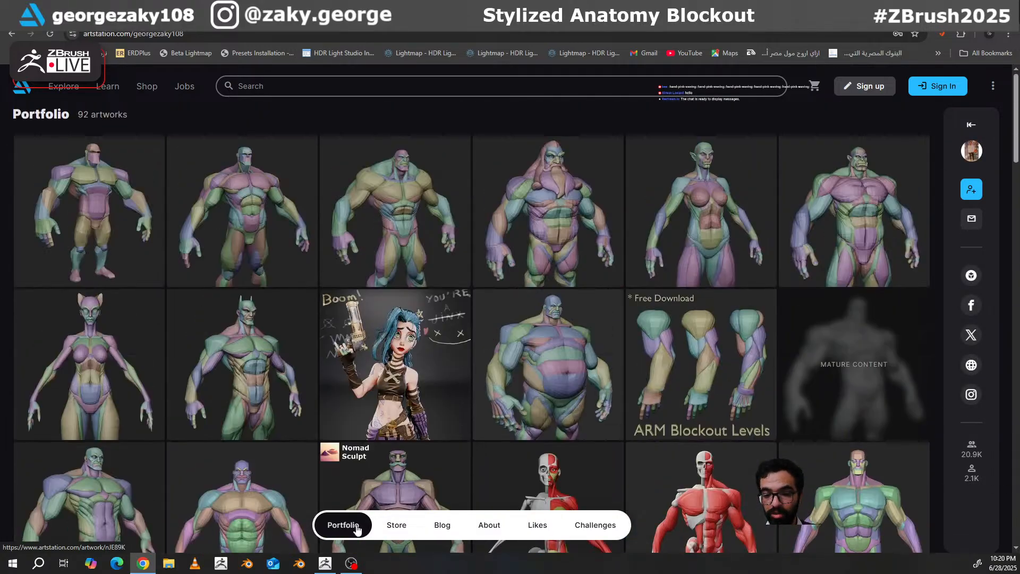
left_click(396, 526)
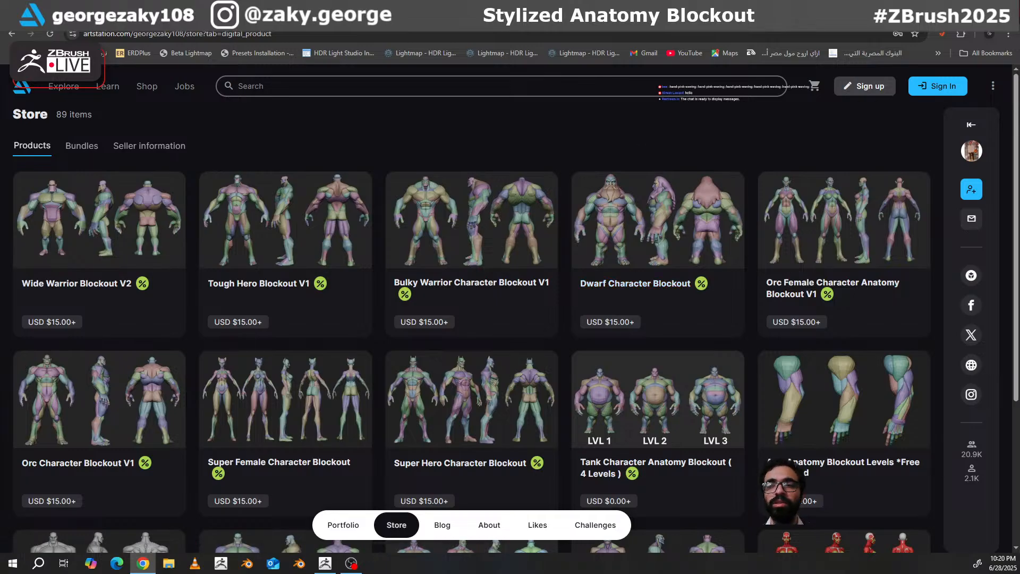
left_click_drag(864, 12, 117, 512)
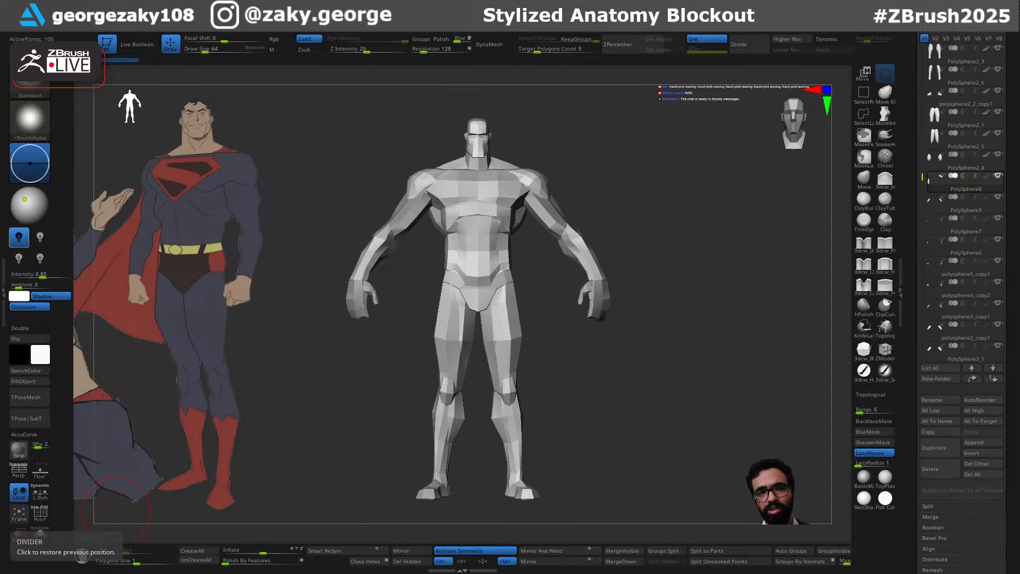
Examine the blockout's head, neck, shoulders and torso up close from the front and at an angle
mouse_move(602, 254)
left_mouse_down()
mouse_move(646, 242)
mouse_move(656, 256)
mouse_move(675, 255)
mouse_move(648, 259)
mouse_move(669, 258)
left_mouse_up()
mouse_move(492, 283)
right_mouse_down("ctrl")
mouse_move(512, 258)
mouse_move(713, 276)
right_mouse_up("ctrl")
right_click_drag(524, 127, 567, 300, "alt")
right_click_drag(636, 232, 747, 273, "alt")
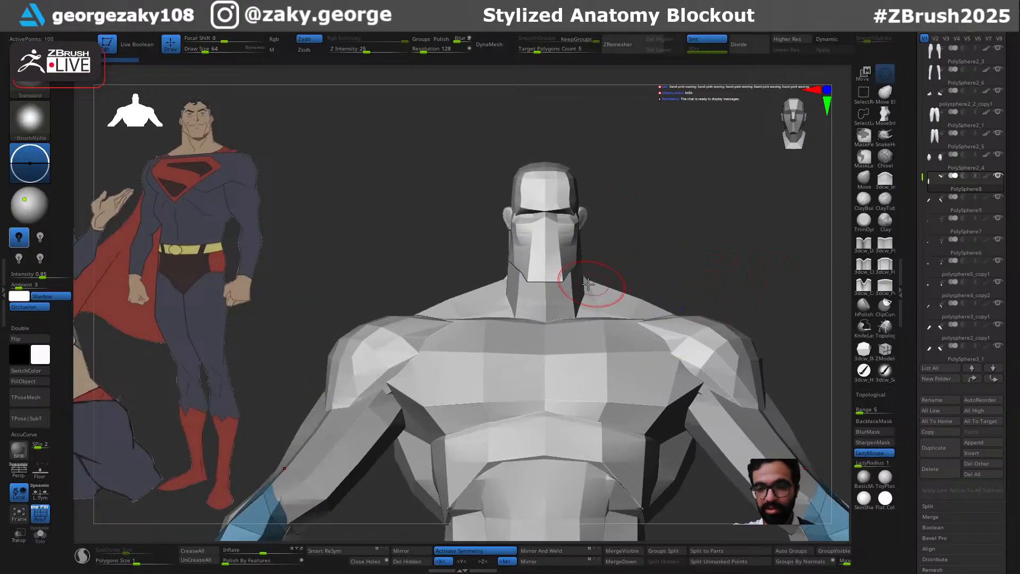
right_click_drag(629, 262, 696, 151, "alt")
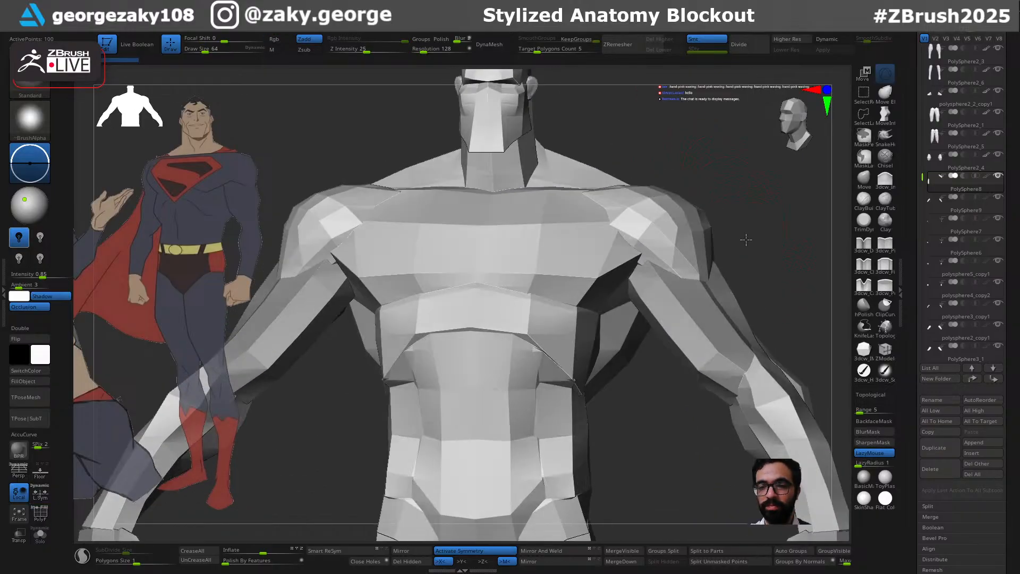
right_click_drag(701, 279, 661, 255, "alt")
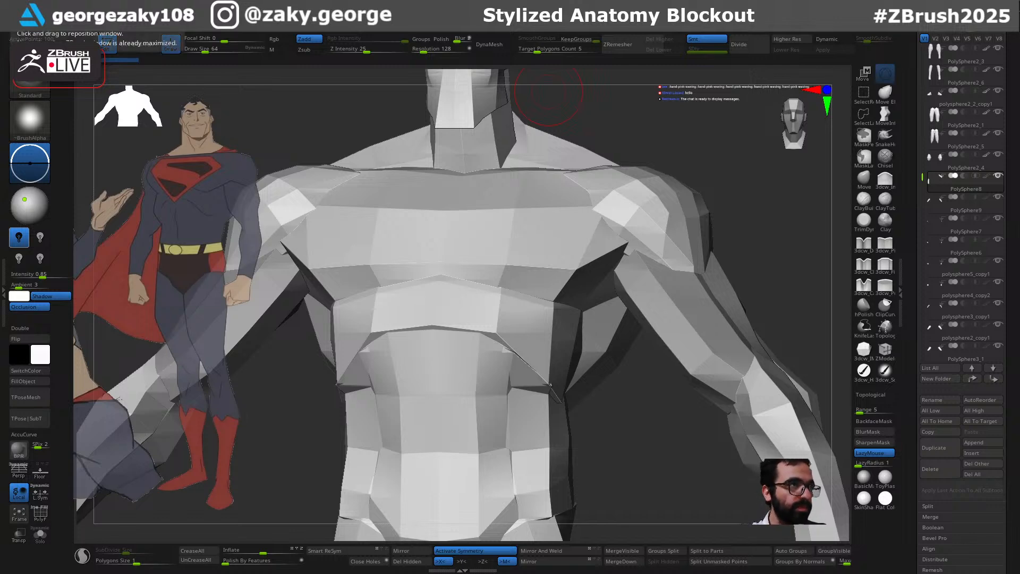
right_click_drag(776, 240, 764, 211)
right_click_drag(680, 146, 512, 321, "alt")
Make the head and neck subtool active and examine its polygroups against the shoulders and torso
left_click(512, 321, "alt")
right_click_drag(656, 311, 556, 179, "ctrl")
mouse_move(544, 283)
right_mouse_down("ctrl")
mouse_move(486, 342)
mouse_move(516, 288)
mouse_move(460, 298)
mouse_move(537, 284)
mouse_move(473, 297)
mouse_move(496, 301)
mouse_move(463, 281)
right_mouse_up("ctrl")
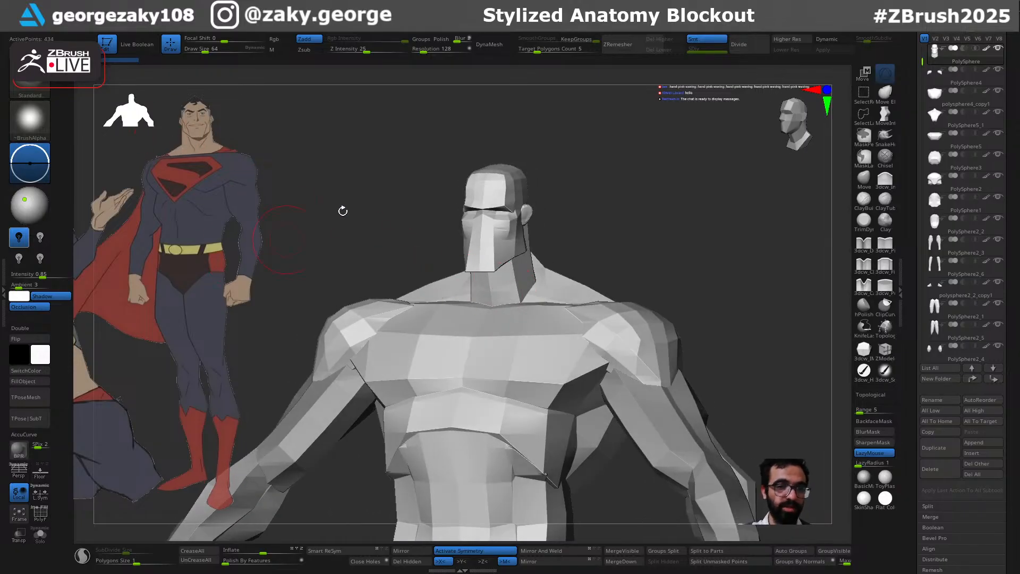
mouse_move(513, 243)
right_mouse_down("ctrl")
mouse_move(495, 292)
mouse_move(520, 285)
right_mouse_up("ctrl")
mouse_move(635, 274)
right_mouse_down("ctrl")
mouse_move(653, 285)
mouse_move(710, 250)
mouse_move(675, 232)
mouse_move(745, 238)
mouse_move(722, 254)
mouse_move(669, 264)
mouse_move(649, 285)
mouse_move(572, 270)
mouse_move(654, 284)
mouse_move(502, 342)
right_mouse_up("ctrl")
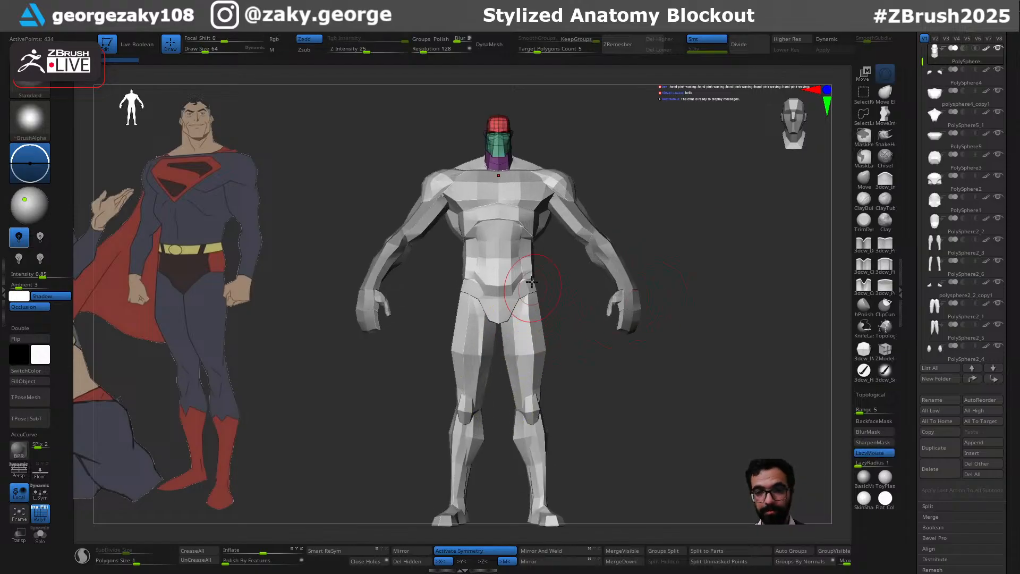
right_click_drag(614, 188, 654, 315, "ctrl")
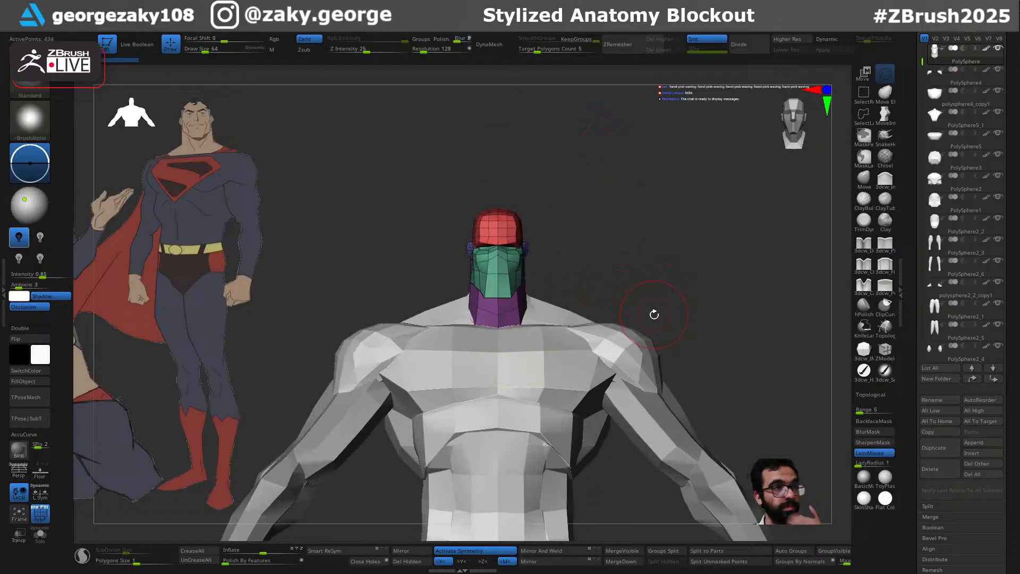
right_click(694, 340)
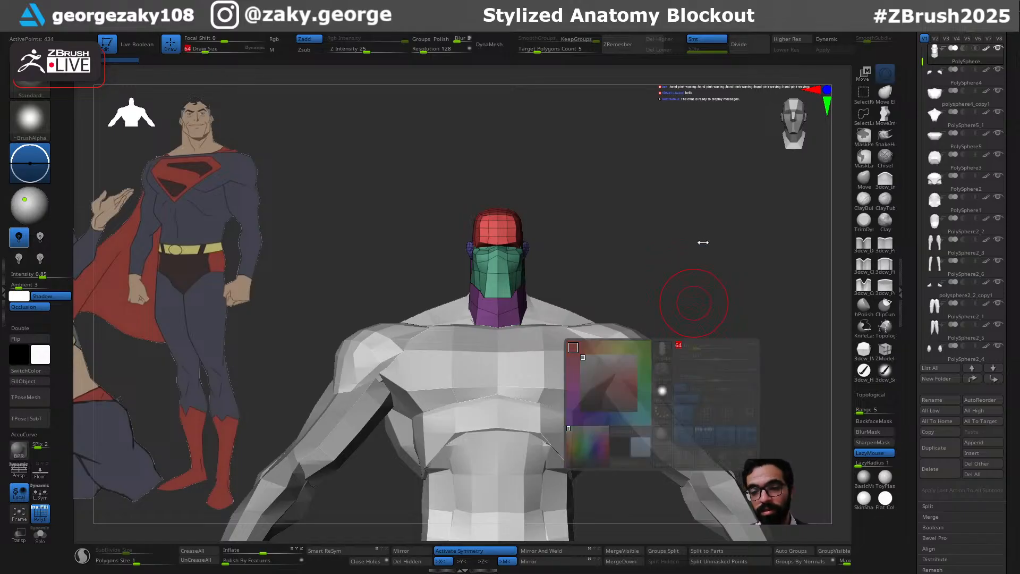
mouse_move(706, 326)
right_mouse_down()
mouse_move(667, 265)
mouse_move(834, 260)
mouse_move(727, 264)
mouse_move(720, 253)
right_mouse_up()
right_click_drag(638, 162, 645, 190, "alt")
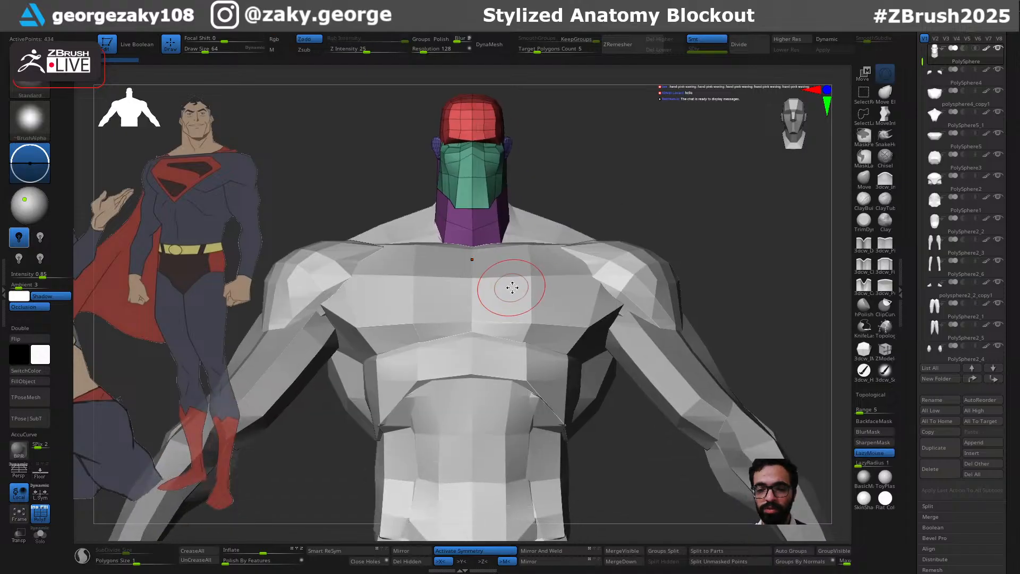
left_click(513, 288, "alt")
right_click_drag(712, 188, 552, 347, "alt")
left_click(560, 338, "alt")
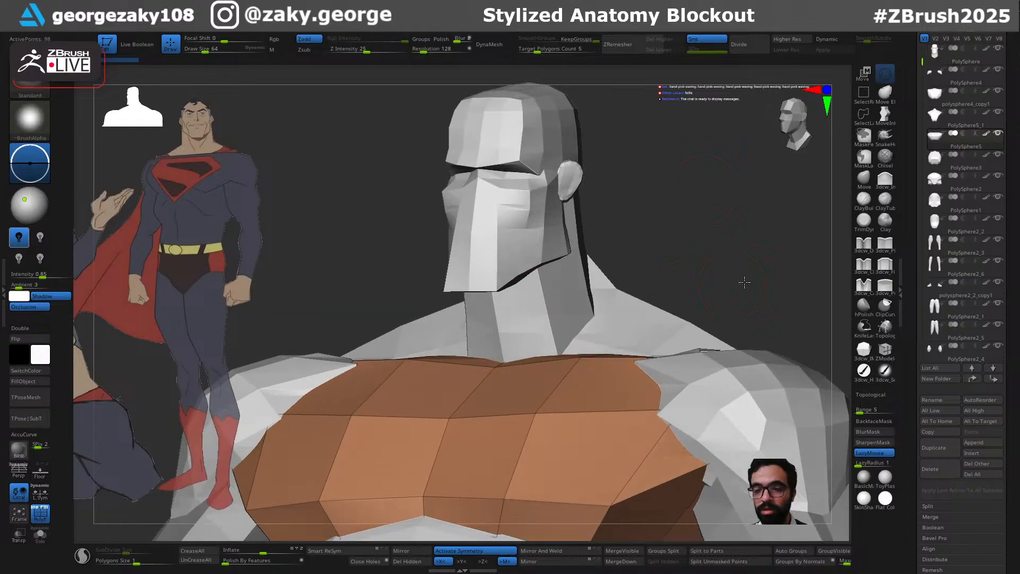
Insert a mirrored pair of low-poly rods at the front base of the neck with the insert-mesh brush
left_click_drag(728, 280, 751, 284)
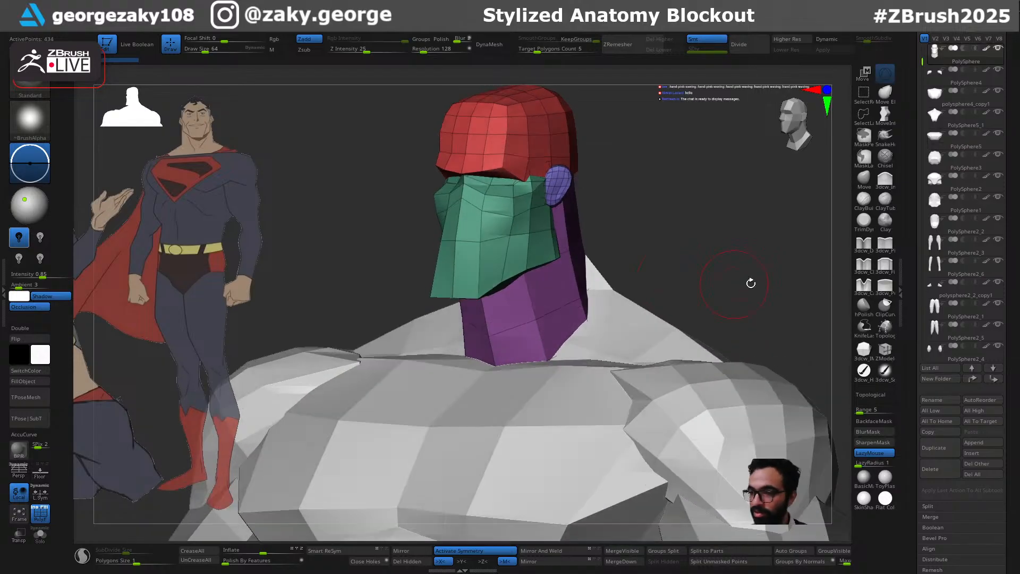
left_click_drag(718, 251, 722, 292)
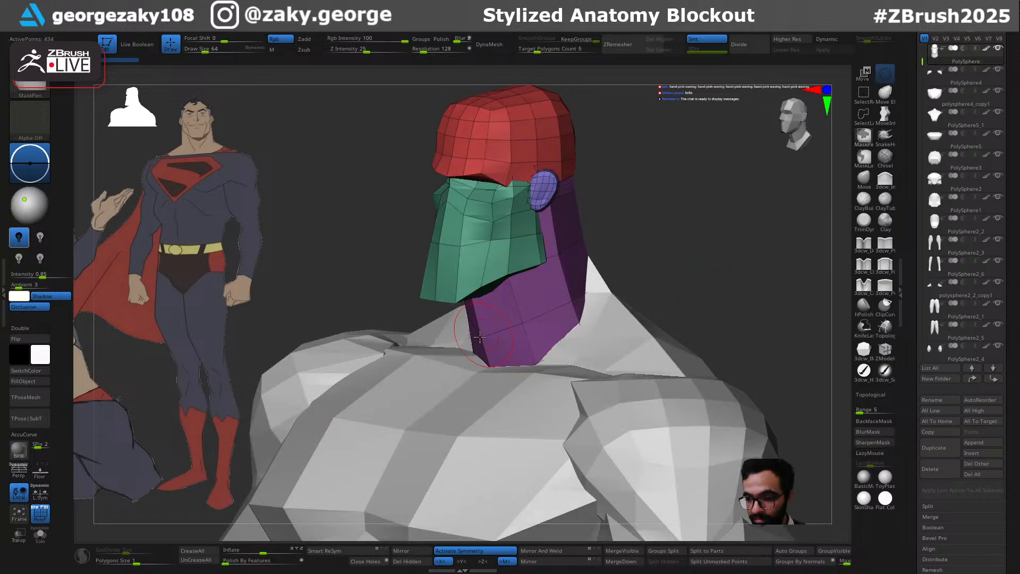
key("1")
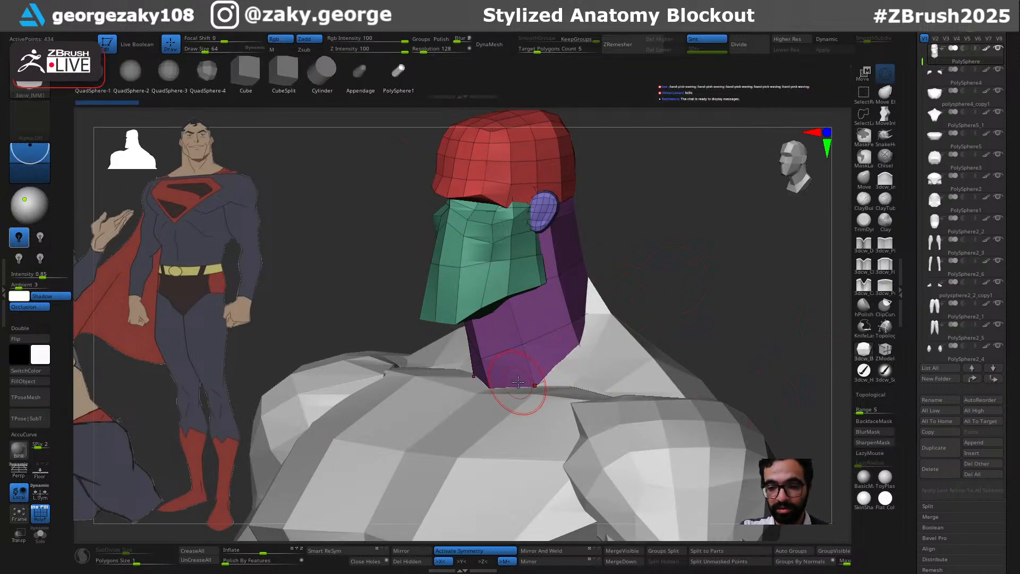
left_click_drag(509, 404, 520, 416)
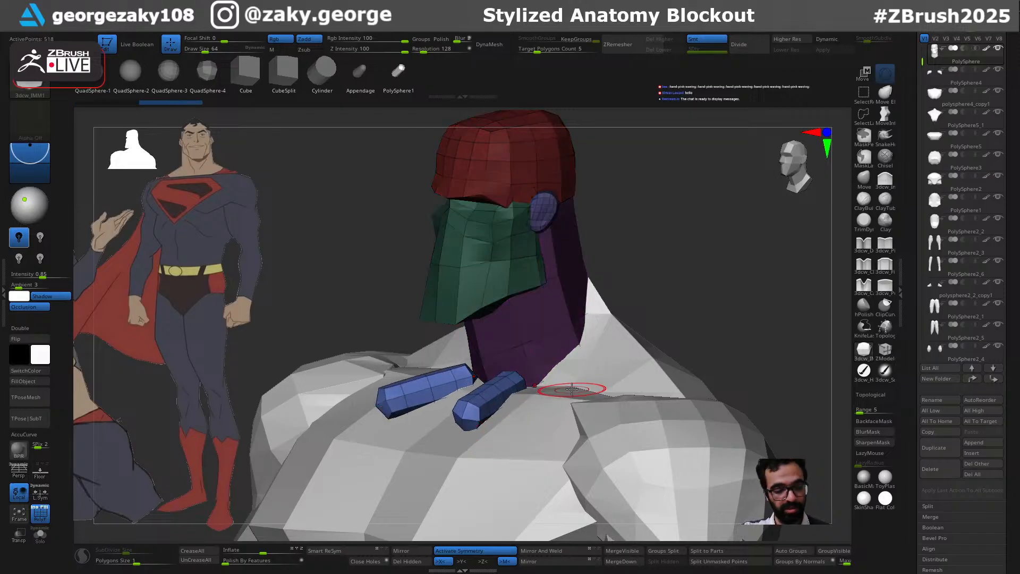
Assign the inserted rods their own polygroup, isolate them to check it, and show the whole subtool again
key("w")
key("ctrl+w")
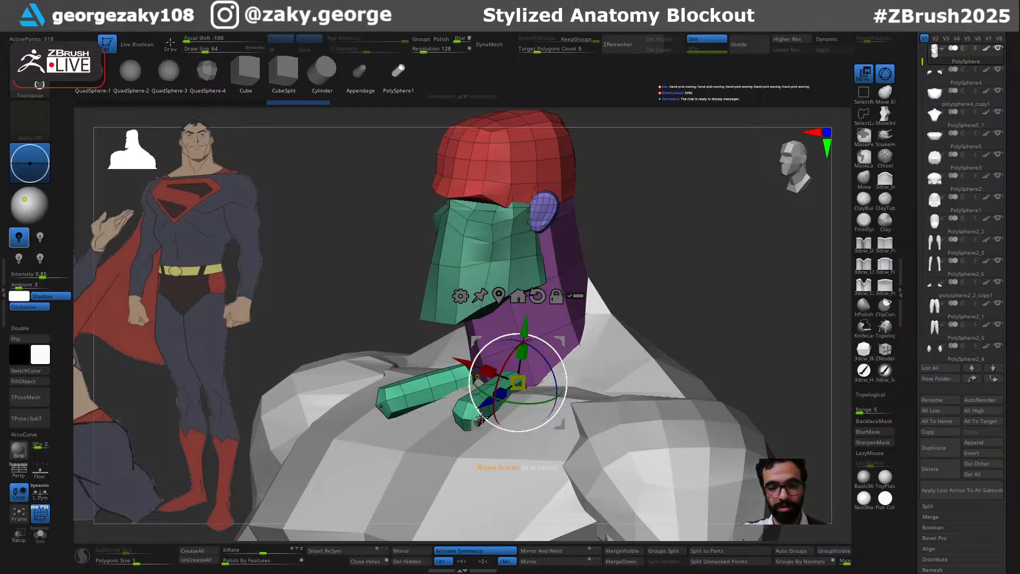
key("q")
left_click(481, 409, "ctrl+shift")
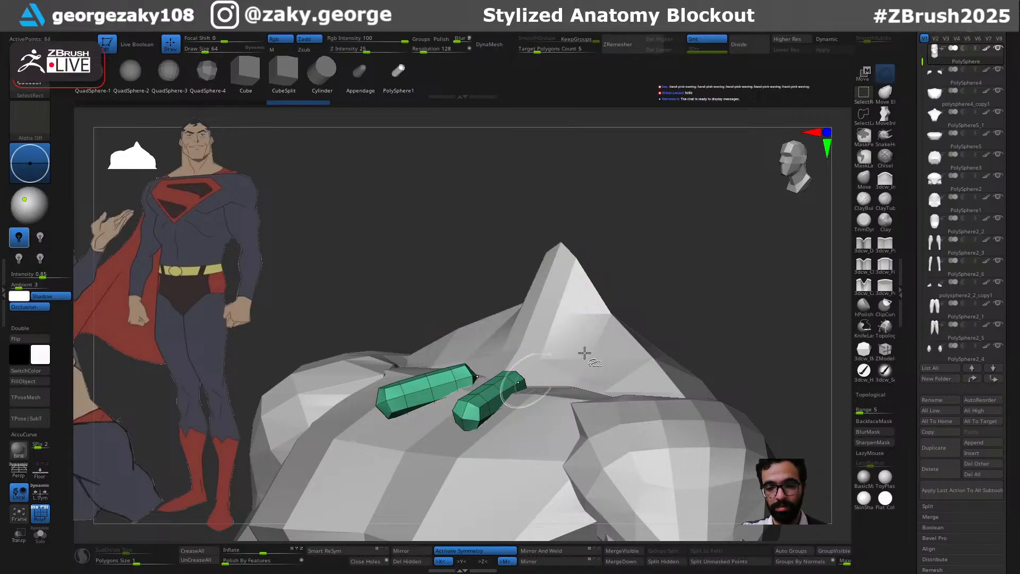
left_click(744, 298, "ctrl+shift")
Rotate, scale and position the mirrored rods so they run along the neck from behind the jaw to the collarbone
key("w")
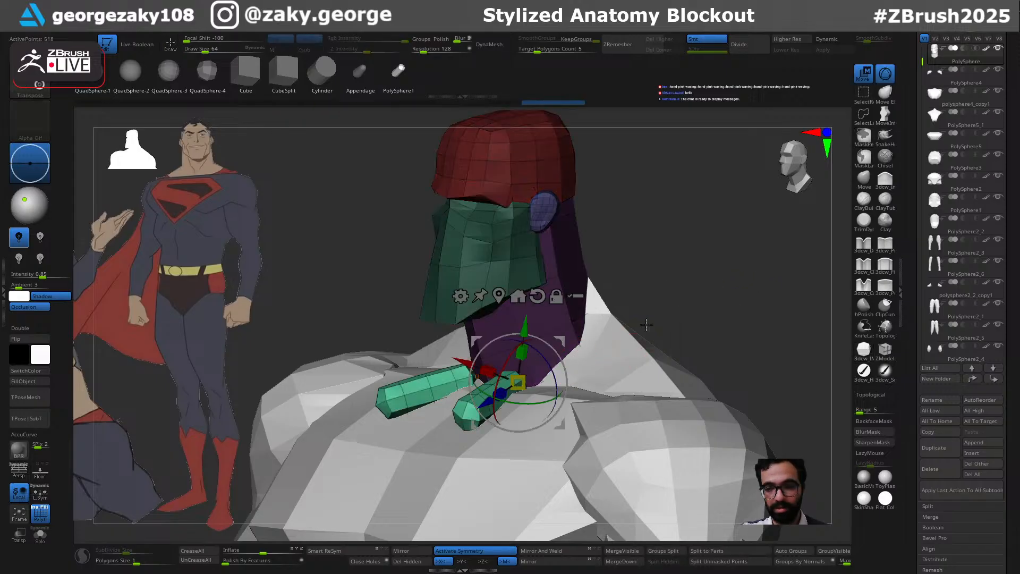
left_click_drag(501, 368, 577, 285)
right_click_drag(579, 285, 689, 289)
mouse_move(532, 318)
left_mouse_down()
mouse_move(551, 351)
mouse_move(534, 318)
left_mouse_up()
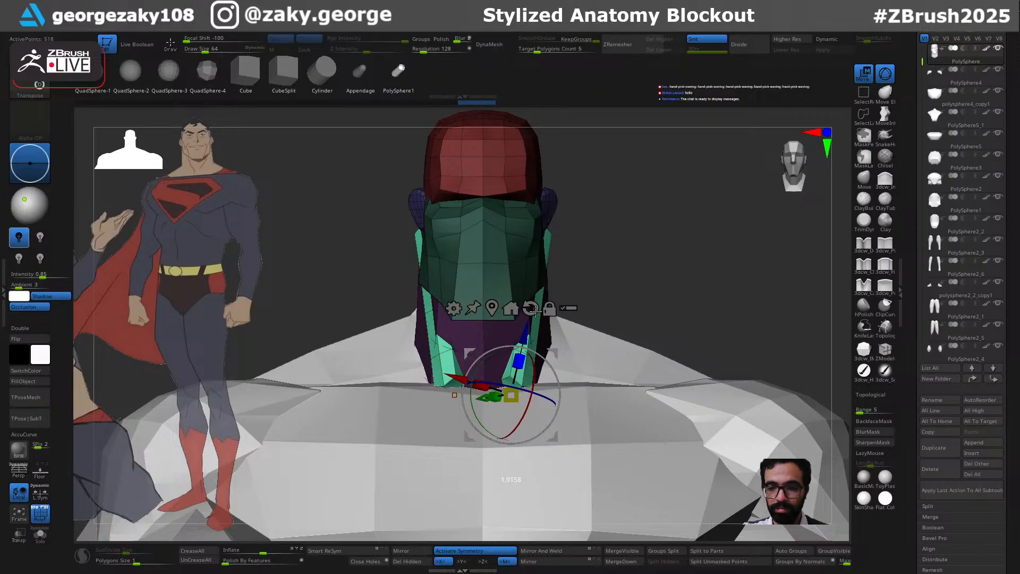
mouse_move(691, 291)
right_mouse_down()
mouse_move(634, 300)
mouse_move(585, 281)
right_mouse_up()
key("q")
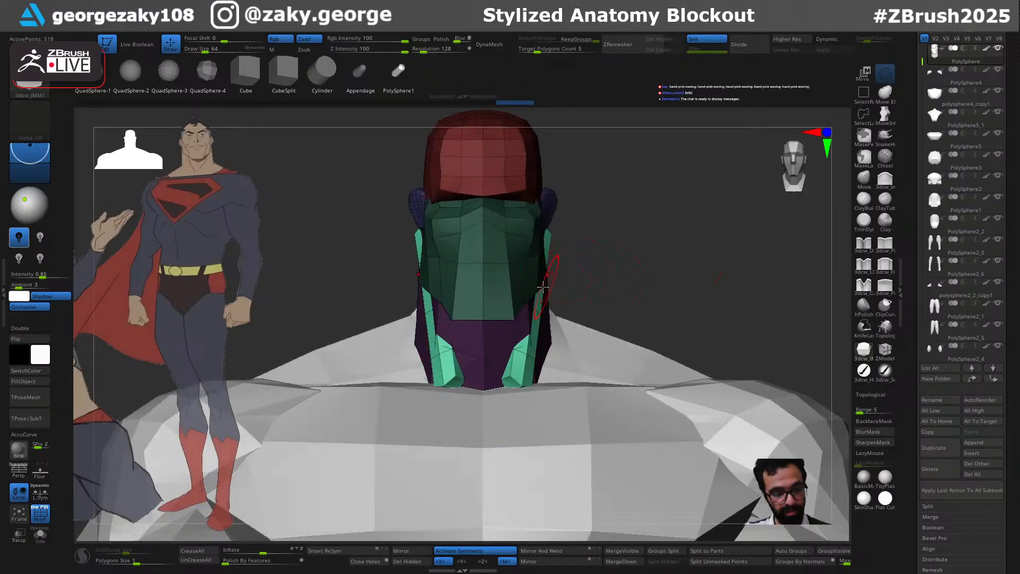
Shape the neck muscle strips with the Move brush at a draw size of about 106 so they follow the neck's sides
key("b")
key("m")
key("v")
mouse_move(526, 289)
left_mouse_down()
mouse_move(550, 291)
mouse_move(545, 284)
left_mouse_up()
key("ctrl+z")
key("s")
key("s")
left_click_drag(551, 217, 544, 216)
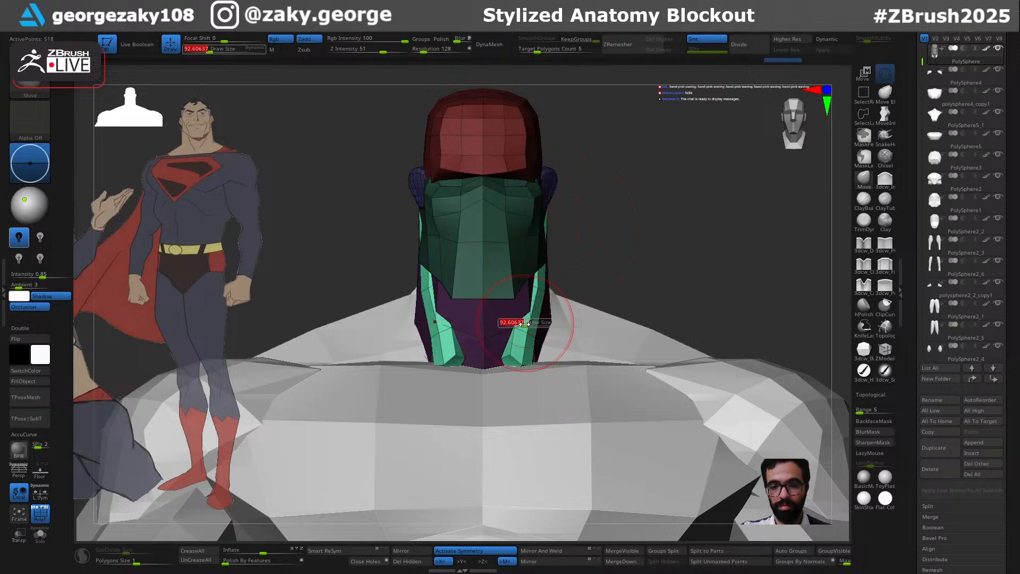
right_click_drag(640, 278, 626, 303)
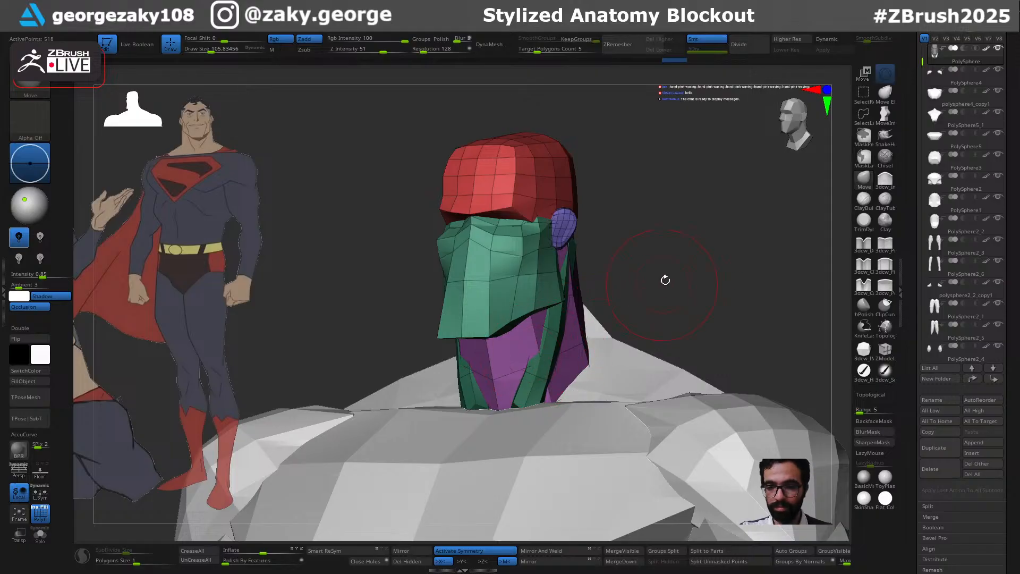
right_click_drag(663, 283, 669, 281)
Adjust the Move brush's draw size and refine the neck around the masked muscle strips
key("s")
left_click_drag(515, 363, 520, 363)
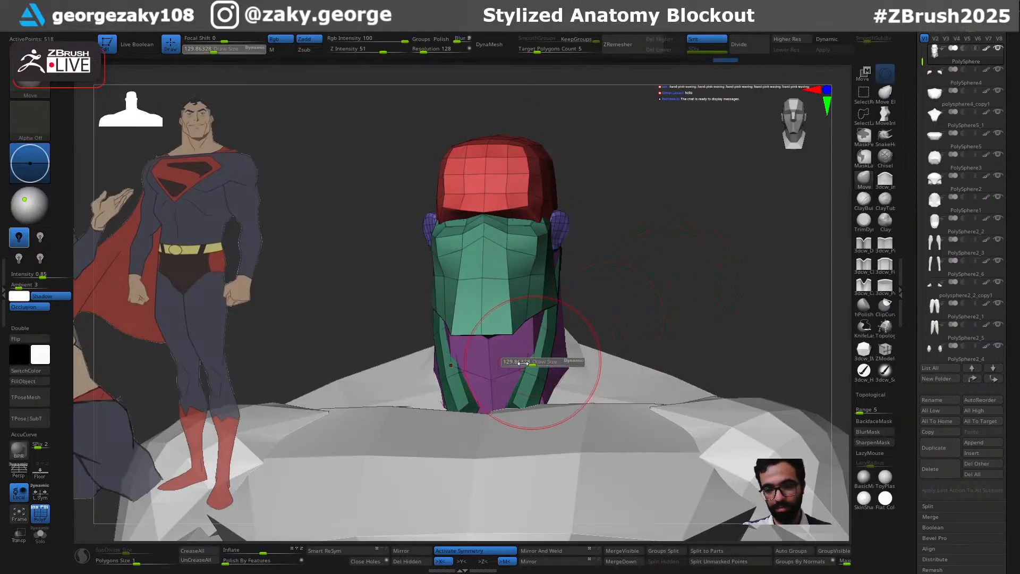
mouse_move(642, 298)
right_mouse_down()
mouse_move(656, 303)
mouse_move(593, 316)
right_mouse_up()
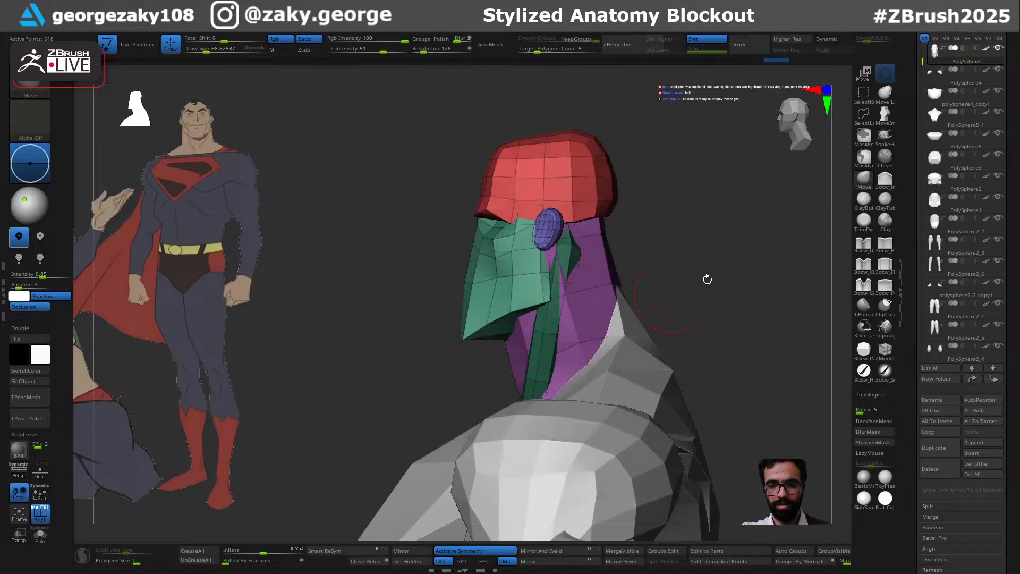
Invert the mask to free the neck muscle strips and adjust their lower ends from the front with the Move brush at about 110 draw size
left_click(722, 275, "ctrl")
key("s")
left_click_drag(578, 301, 587, 301)
left_click_drag(659, 232, 710, 230)
left_click_drag(638, 242, 552, 252, "shift")
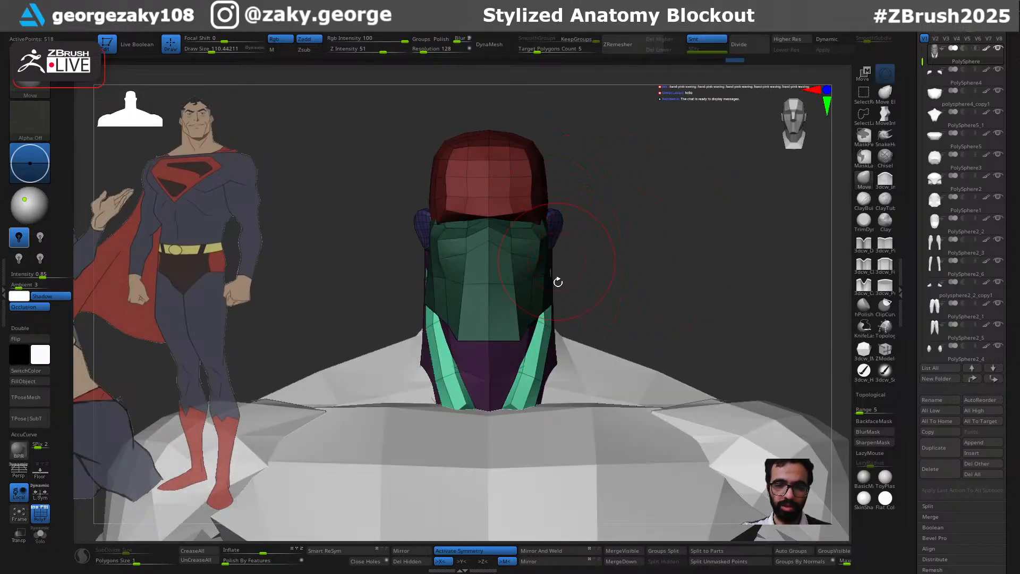
mouse_move(618, 315)
left_mouse_down()
mouse_move(621, 344)
mouse_move(601, 348)
left_mouse_up()
key("bracketleft")
left_click_drag(521, 391, 513, 408)
Refine the lower ends of the neck strips from the side so they meet the collarbone area, using the Move brush at varying draw sizes
left_click_drag(663, 312, 592, 309, "shift")
key("bracketright")
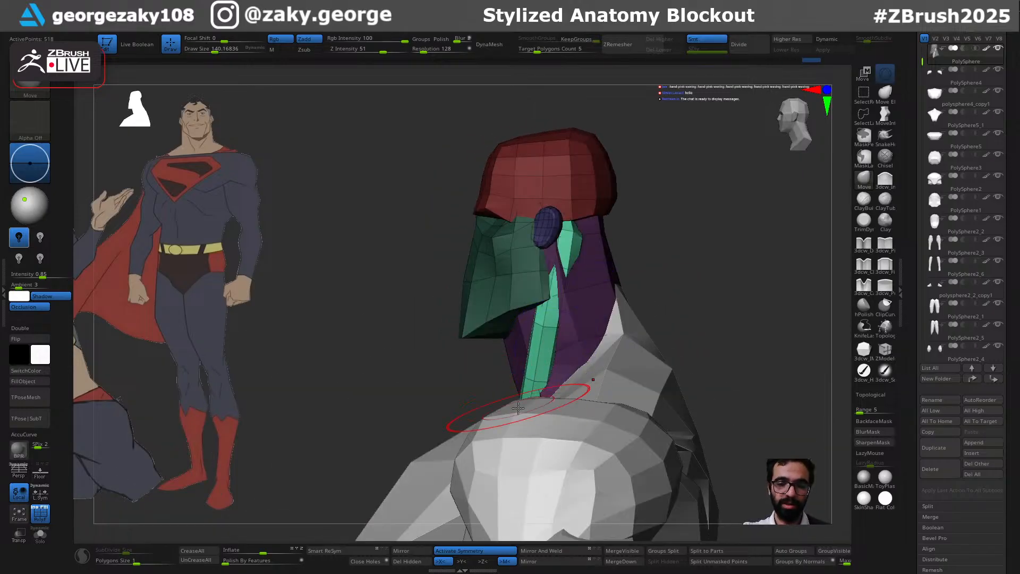
key("bracketright")
left_click_drag(525, 390, 518, 396)
key("bracketleft")
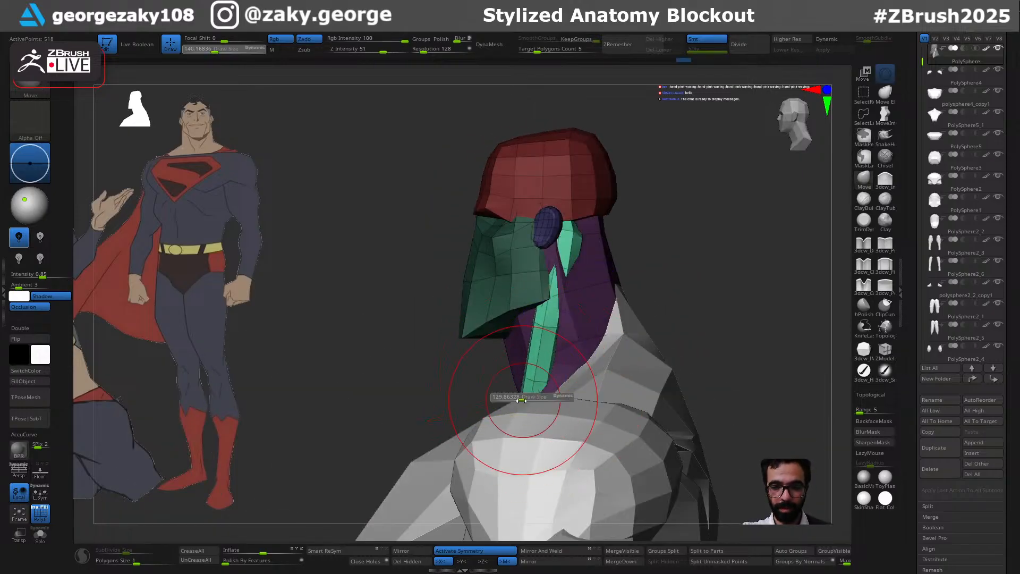
left_click_drag(415, 409, 529, 403)
key("bracketleft")
left_click_drag(605, 345, 542, 381)
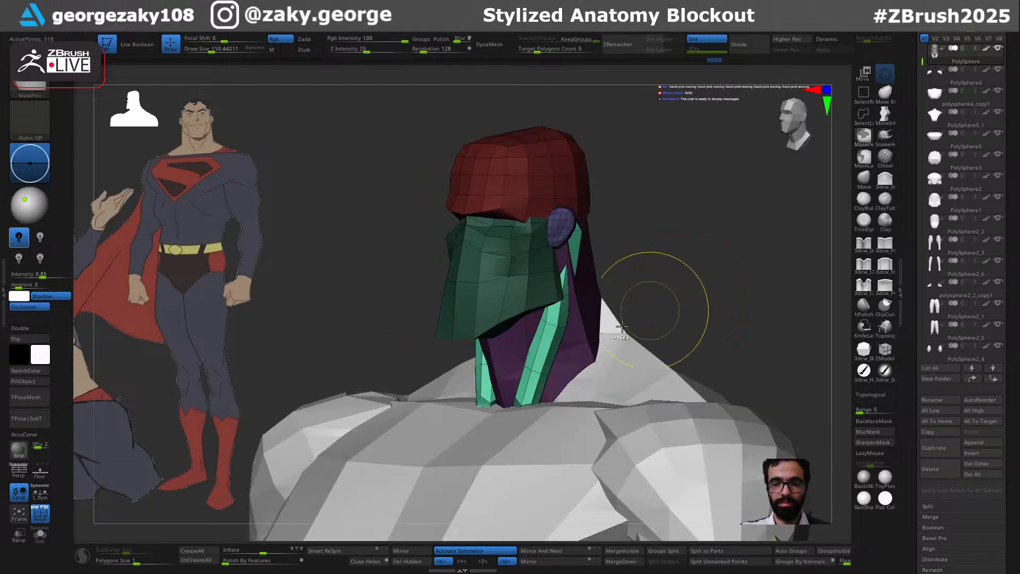
Undo the last mask or move change, then smooth and adjust the upper part of the neck strips behind the jaw
key("ctrl+z")
key("s")
key("shift")
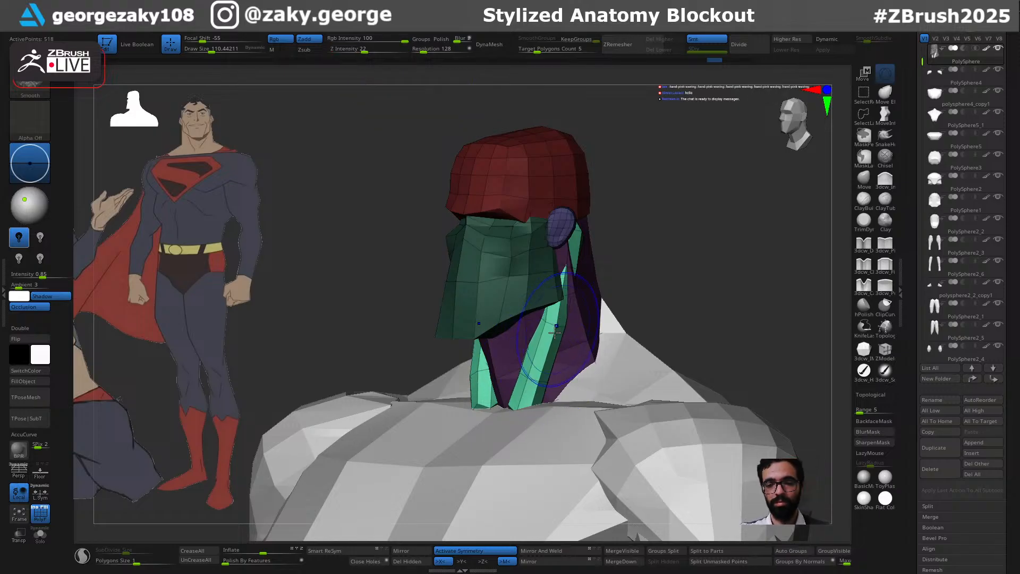
left_click_drag(571, 266, 584, 261, "shift")
left_click_drag(653, 241, 658, 241, "shift")
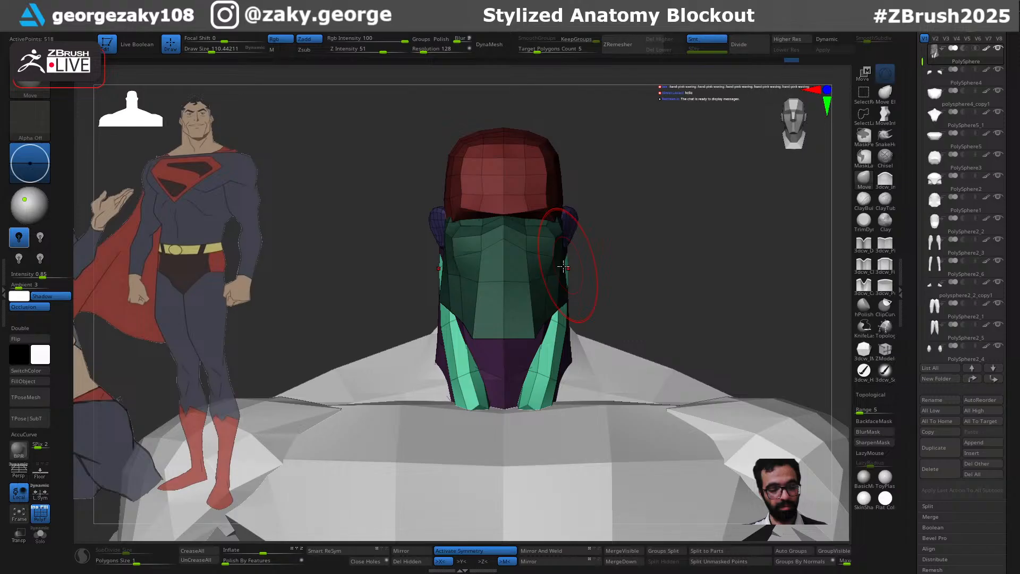
left_click_drag(664, 266, 595, 255)
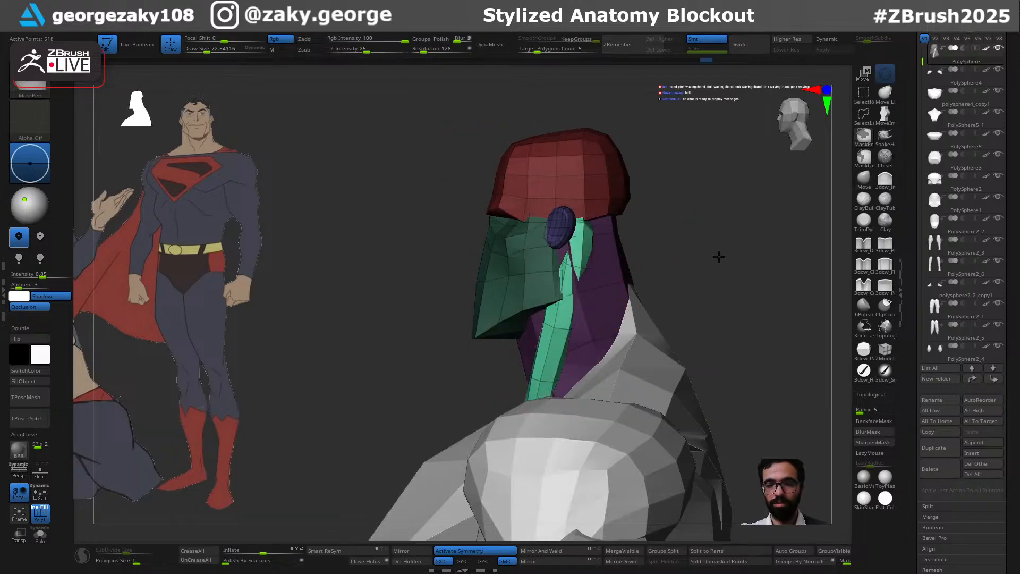
Invert the mask to reshape the neck around the strips with the Move brush, then invert it back to free the strips
mouse_move(719, 259)
left_mouse_down("shift")
mouse_move(632, 269)
mouse_move(631, 285)
mouse_move(594, 292)
left_mouse_up("shift")
key("s")
key("s")
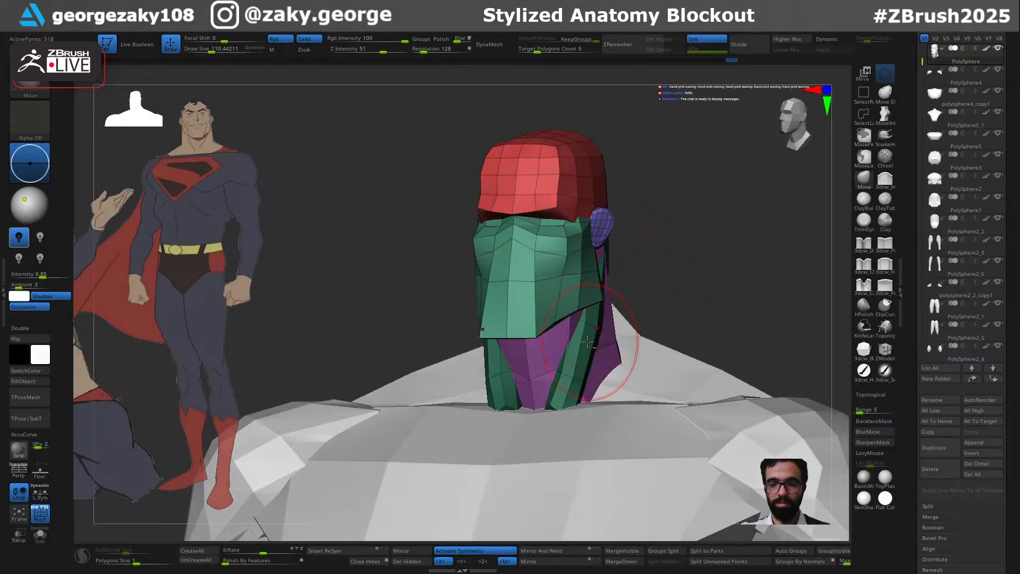
left_click_drag(680, 290, 629, 307)
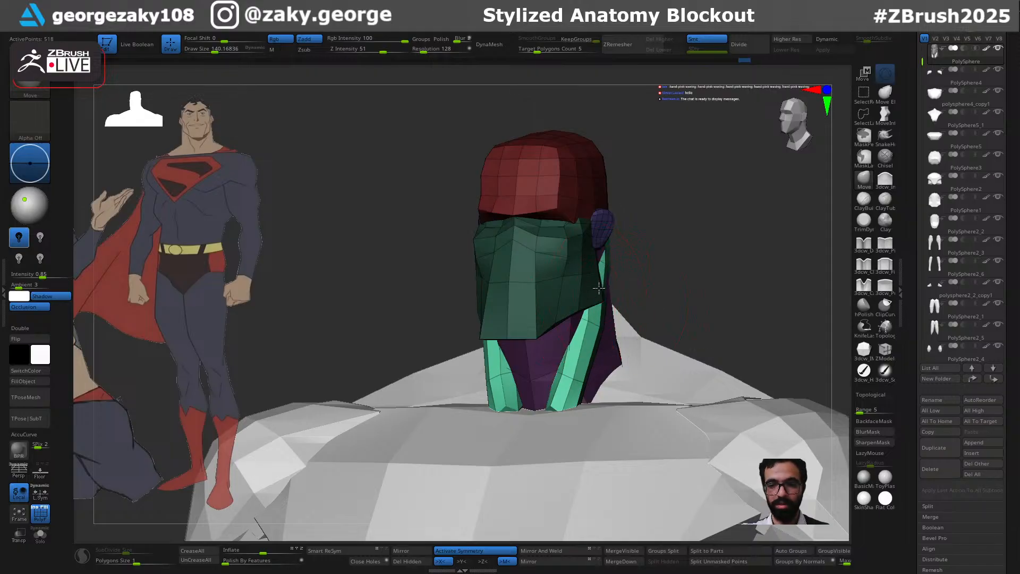
left_click_drag(638, 247, 638, 290, "shift")
Fine-tune the neck strips from the front and side with a smaller Move brush at a draw size of about 65 to 76
key("s")
left_click_drag(617, 247, 601, 250)
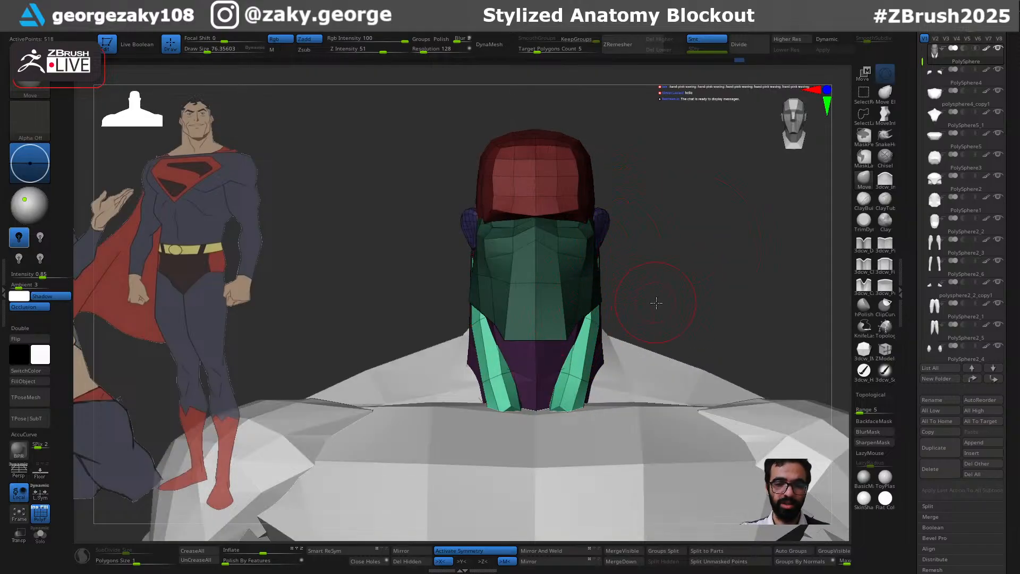
left_click_drag(656, 302, 578, 389)
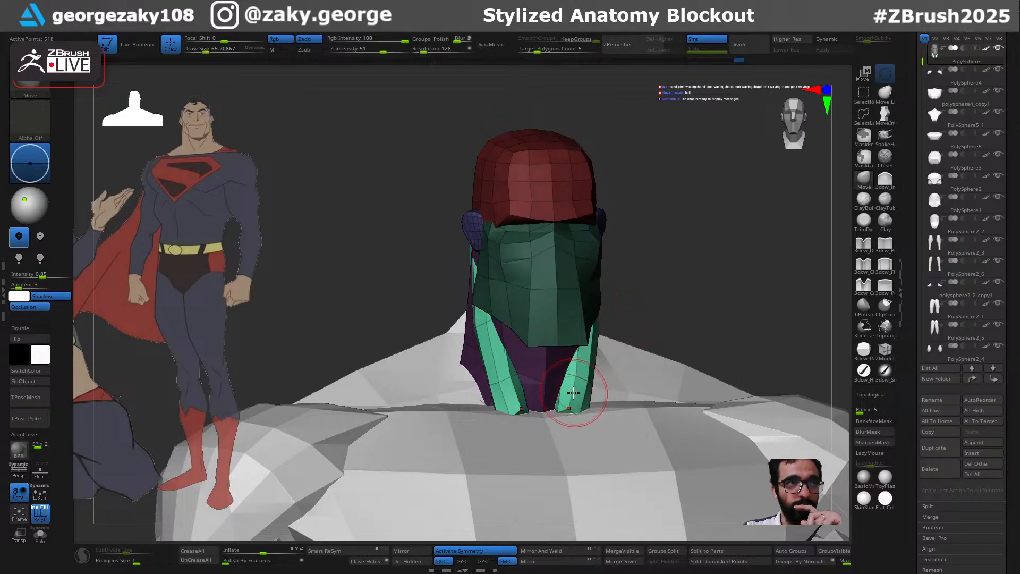
left_click_drag(706, 308, 617, 339)
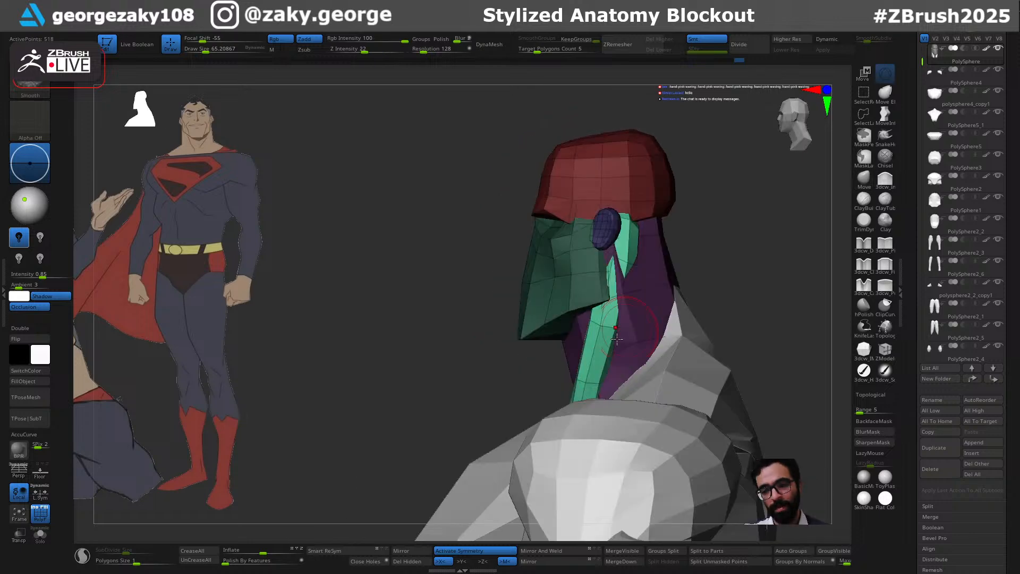
left_click_drag(740, 257, 569, 319)
Mask everything except the neck polygroup, turn off subdivision smoothing and divide the neck once
key("w")
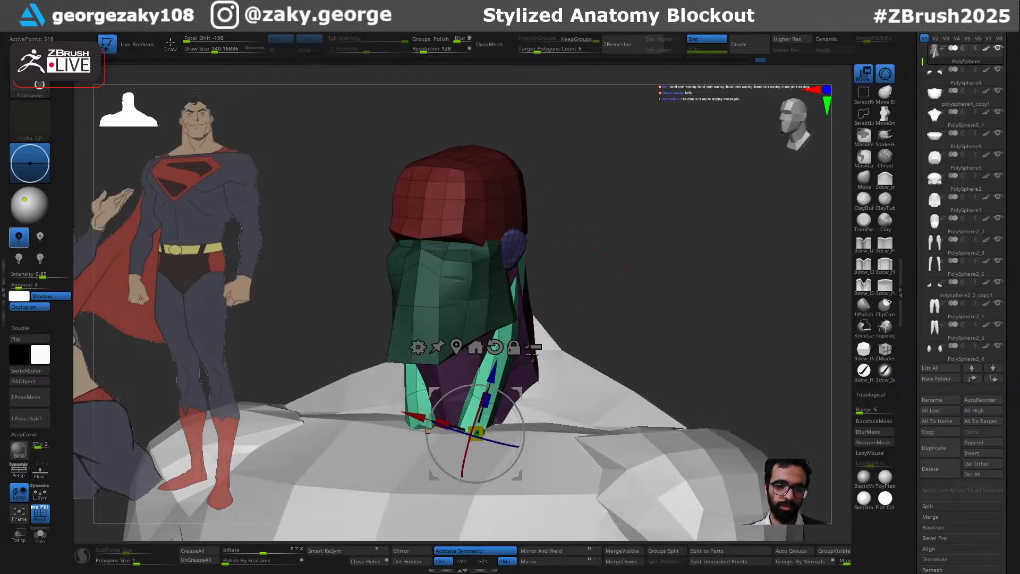
left_click(529, 365, "alt")
left_click_drag(676, 308, 701, 308)
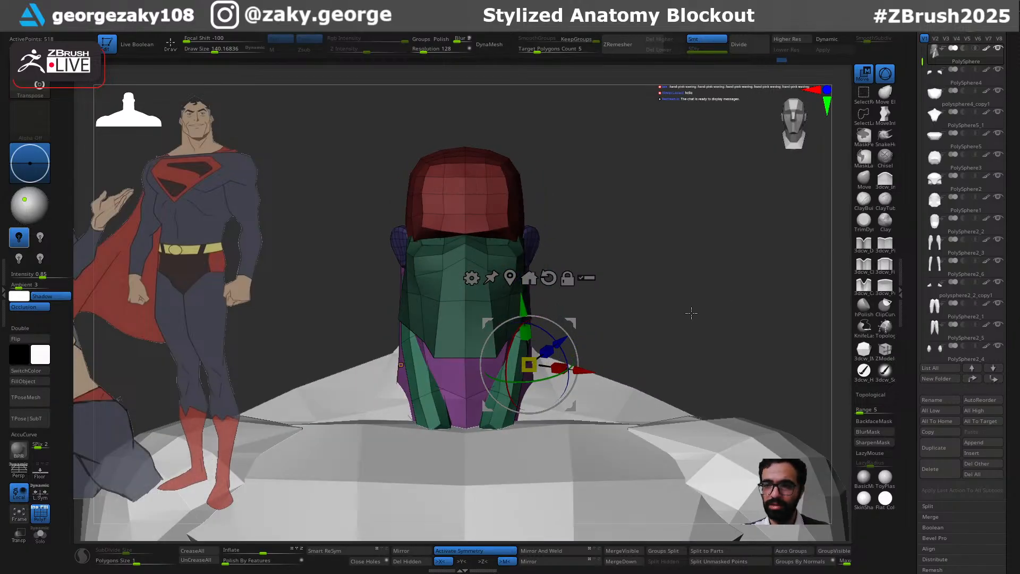
left_click(697, 38)
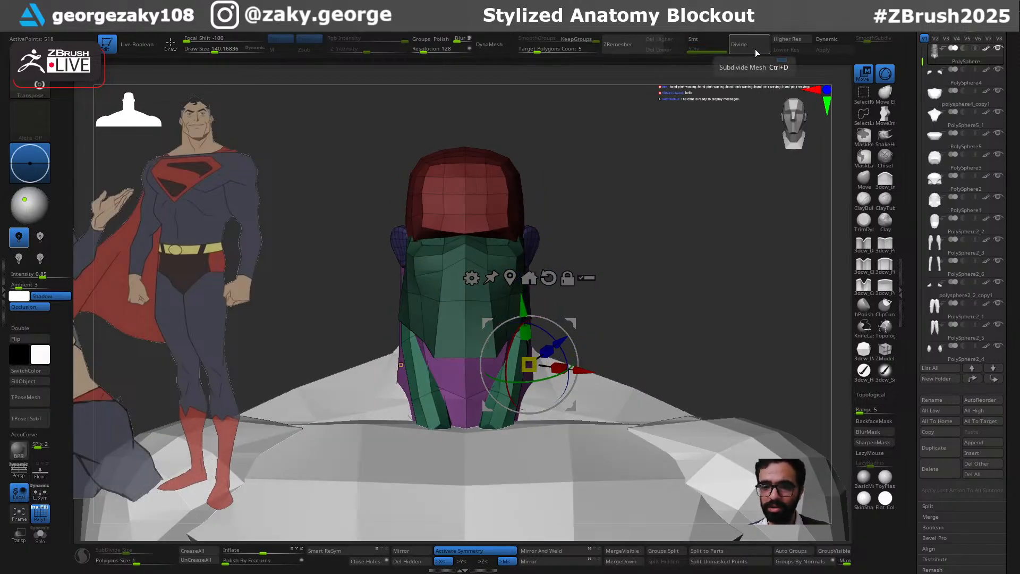
left_click(750, 46)
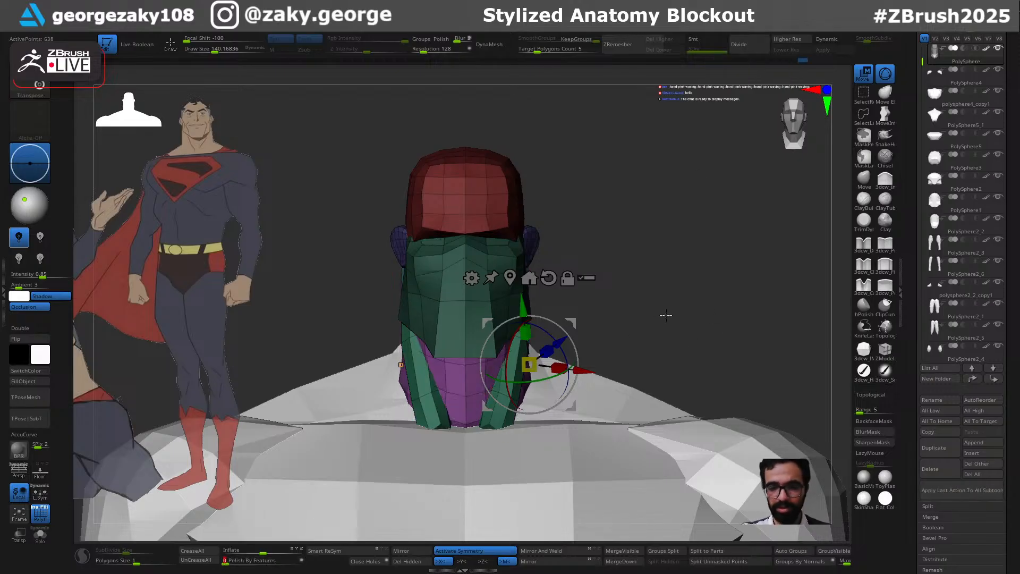
Shape the base of the subdivided neck between the strips with the Move brush, reducing the draw size to about 101
key("q")
left_click_drag(666, 309, 603, 322)
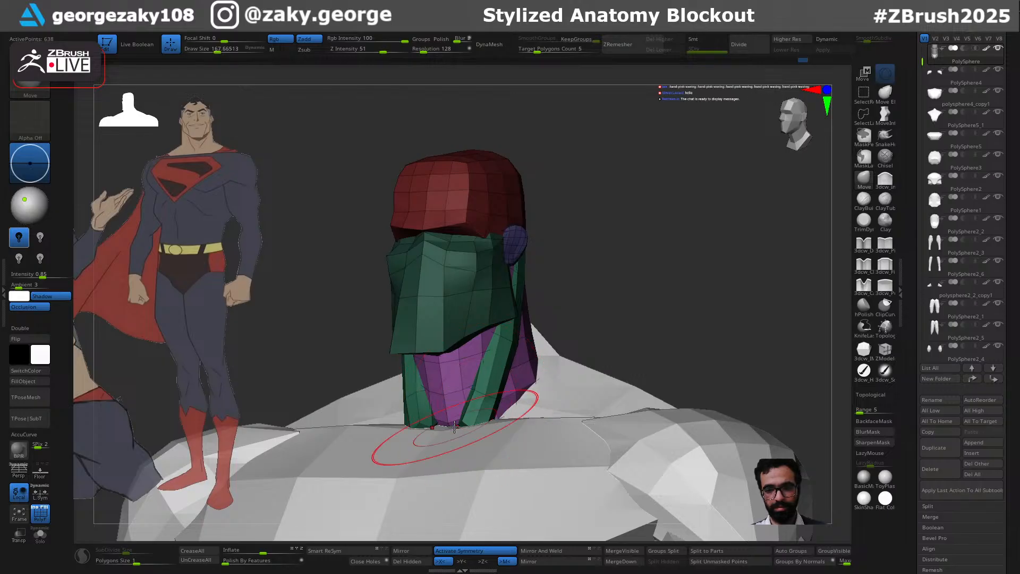
key("s")
left_click_drag(457, 430, 447, 430)
left_click_drag(653, 299, 478, 422)
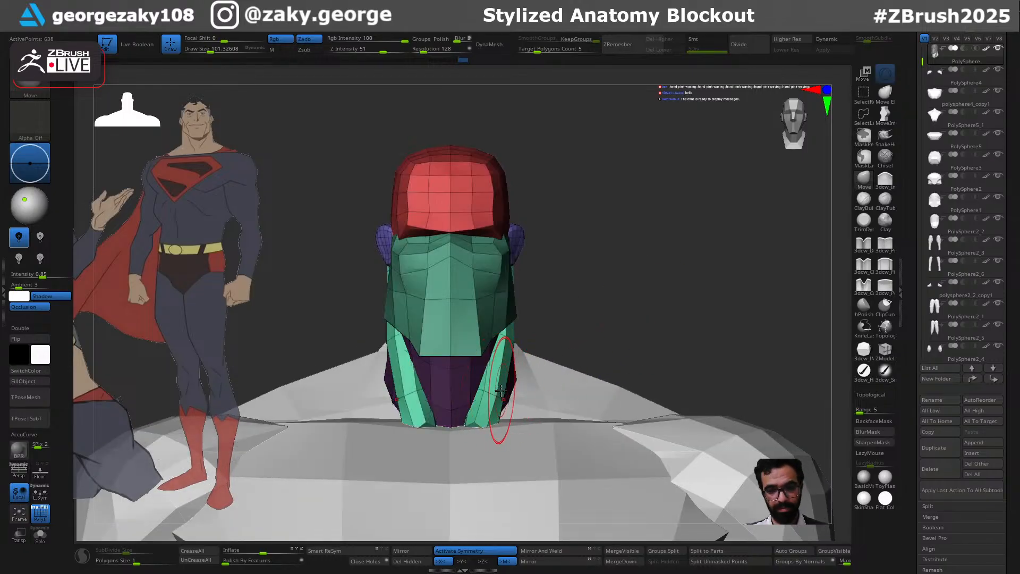
Mask everything except the neck strips and refine their shape with the Move brush
key("w")
left_click(493, 392, "ctrl")
key("q")
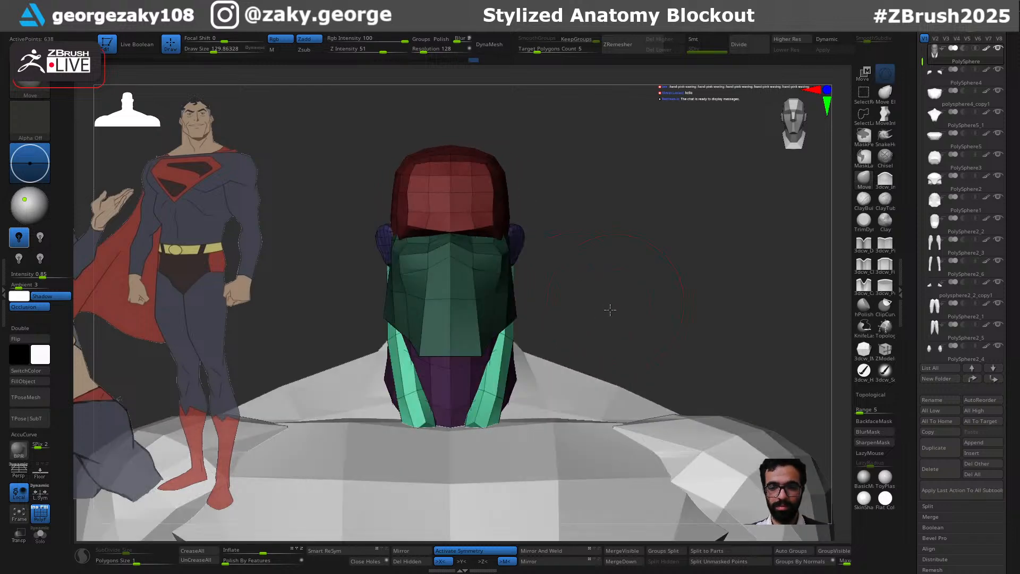
mouse_move(592, 330)
left_mouse_down()
mouse_move(548, 234)
mouse_move(643, 228)
mouse_move(611, 248)
mouse_move(645, 310)
mouse_move(590, 218)
mouse_move(679, 221)
mouse_move(709, 246)
mouse_move(636, 262)
left_mouse_up()
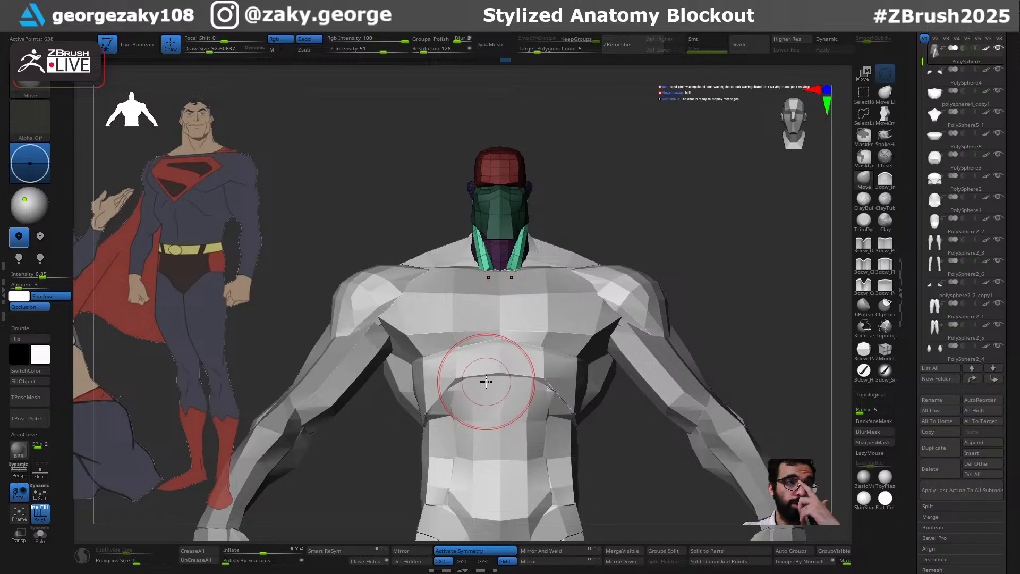
Select the chest subtool, frame it and insert a mirrored pair of rods at the base of the neck
right_click_drag(676, 243, 512, 306)
right_click_drag(707, 225, 680, 303, "alt")
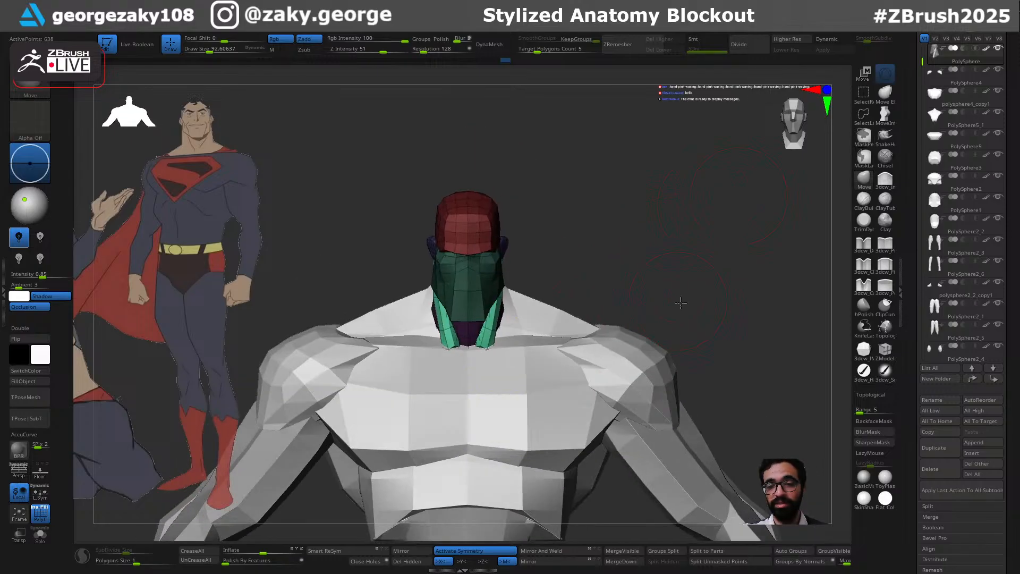
left_click(513, 369, "alt")
key("f")
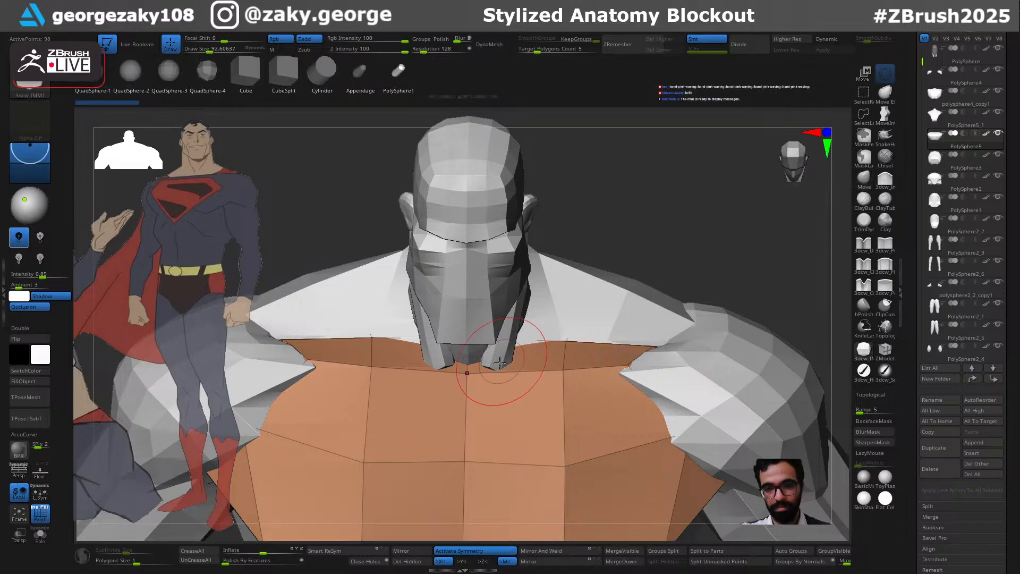
left_click_drag(495, 406, 590, 361)
left_click_drag(744, 272, 765, 237)
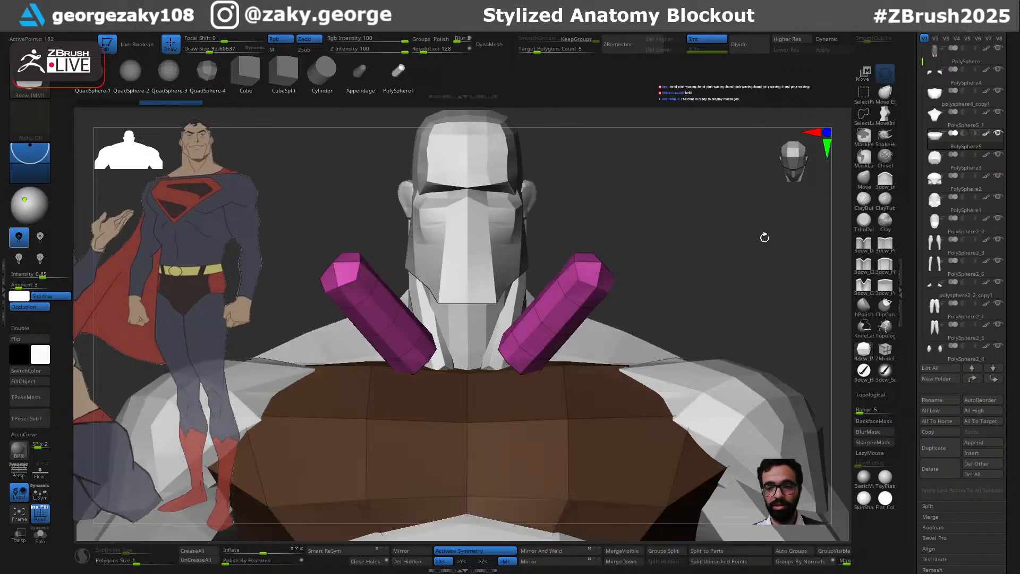
With local symmetry on, thin the mirrored rods and rotate and position them horizontally along the chest's upper edge as collarbones
key("w")
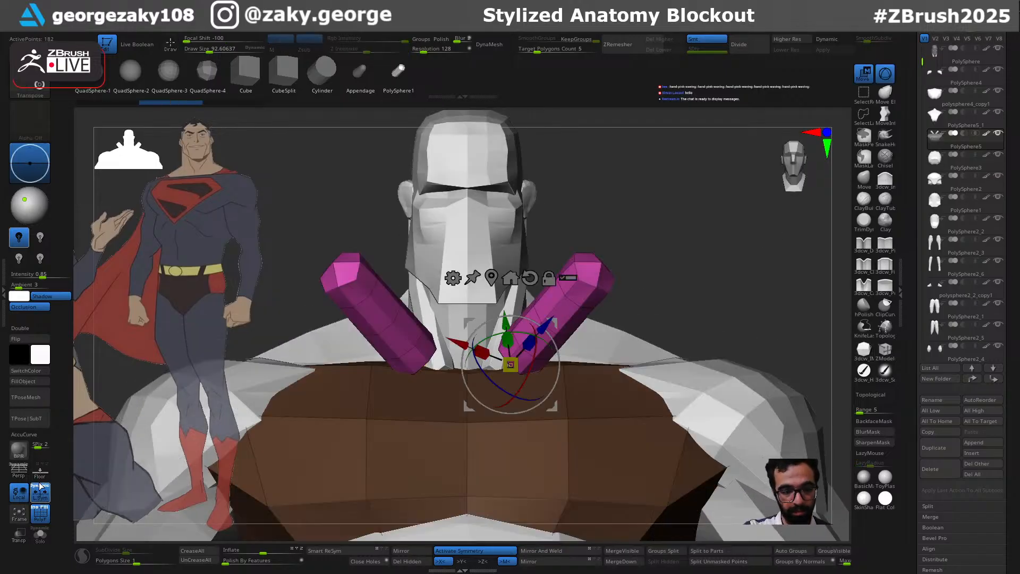
left_click_drag(530, 343, 543, 340)
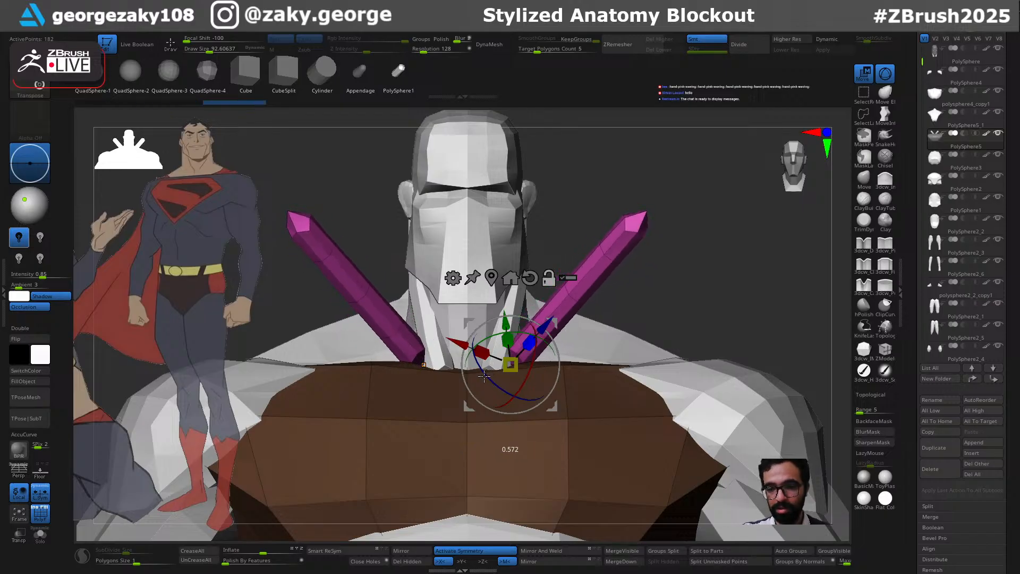
left_click_drag(533, 341, 577, 352)
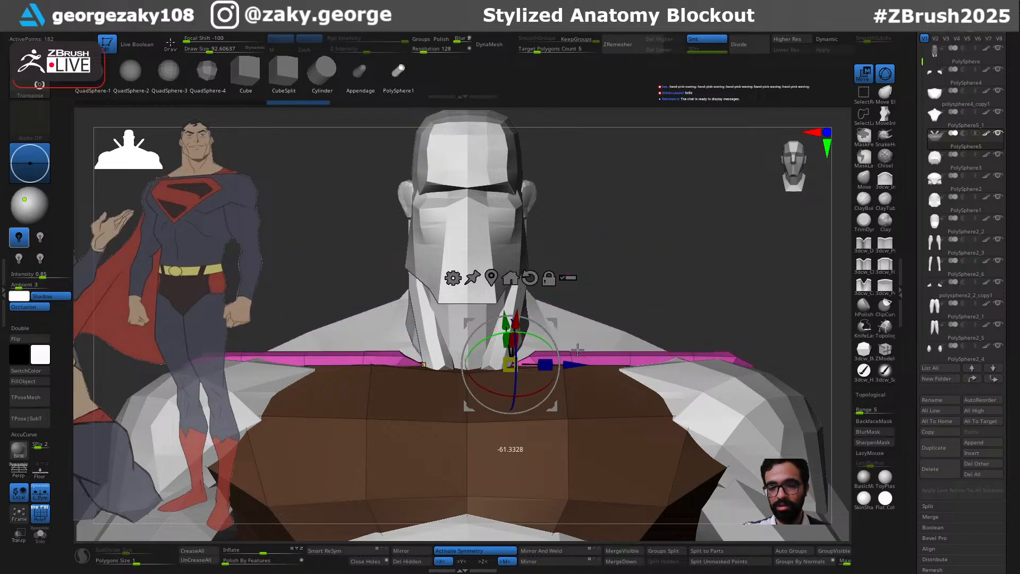
left_click_drag(745, 271, 659, 287)
left_click_drag(443, 393, 445, 367)
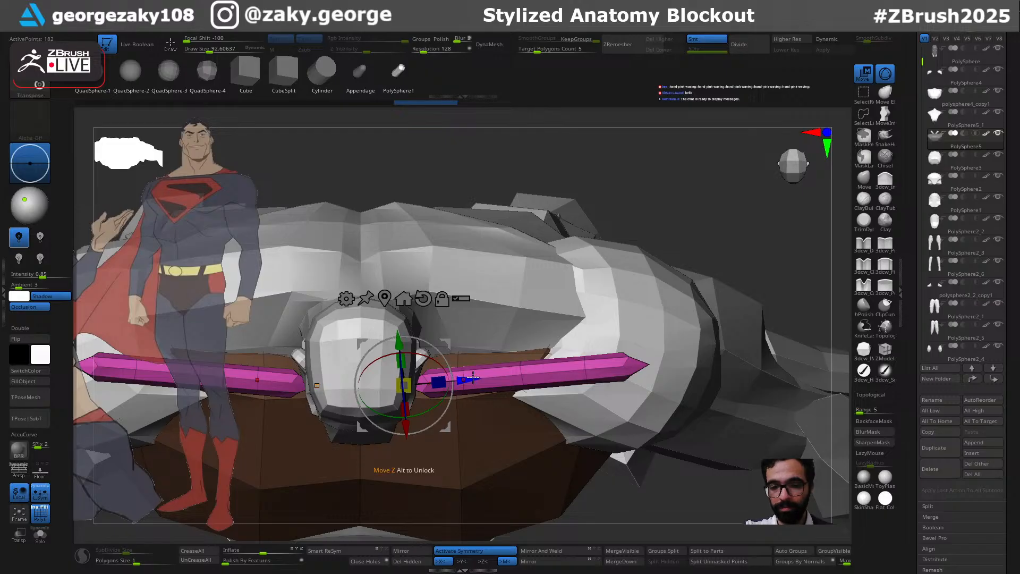
left_click_drag(664, 209, 689, 193)
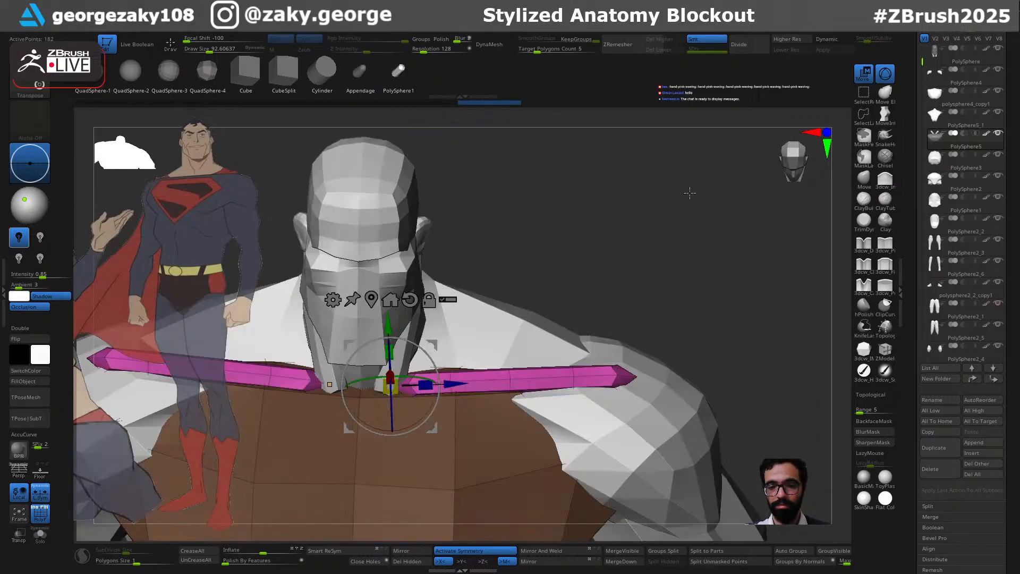
left_click_drag(462, 384, 437, 377)
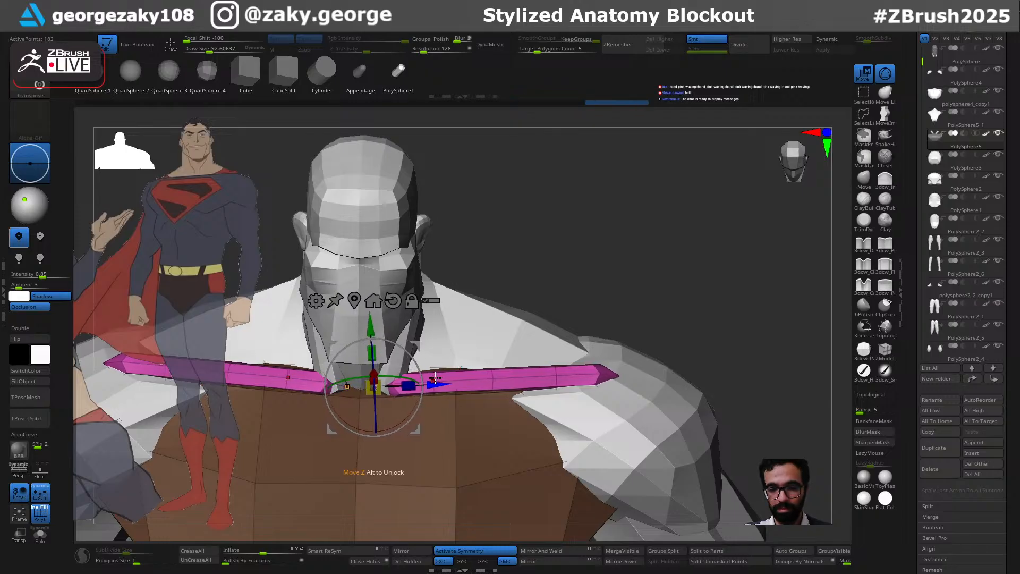
Bend the outer halves of the collarbone rods backward toward the shoulders in top view with the Move brush
key("q")
left_click_drag(649, 246, 665, 234, "shift")
key("s")
left_click_drag(374, 385, 380, 361)
key("s")
key("bracketright")
key("bracketright")
key("bracketright")
key("bracketright")
left_click_drag(669, 276, 655, 409)
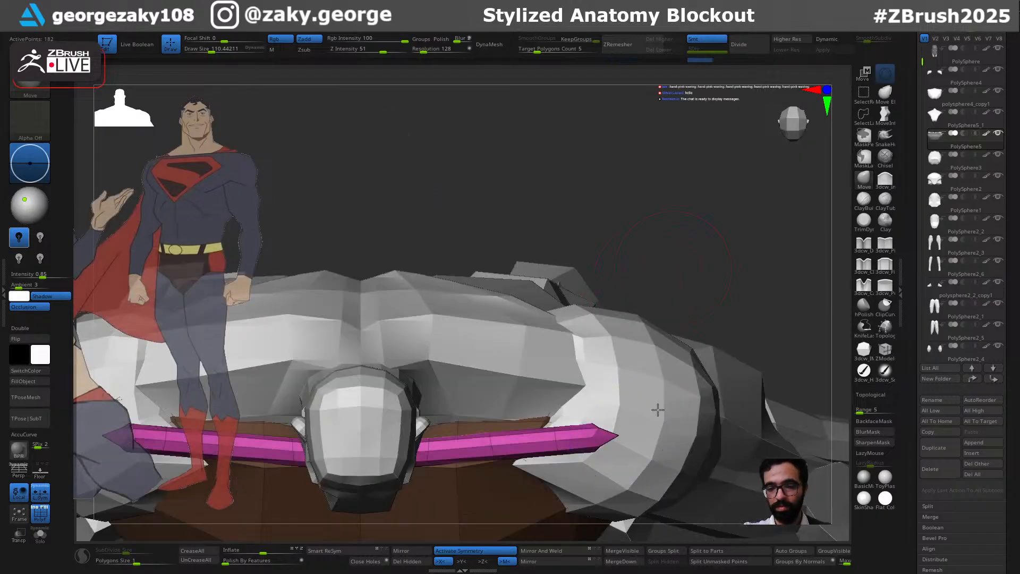
key("bracketright")
key("bracketright")
left_click_drag(582, 441, 581, 422)
key("bracketright")
key("bracketleft")
key("bracketleft")
key("bracketleft")
key("bracketleft")
key("bracketleft")
key("bracketleft")
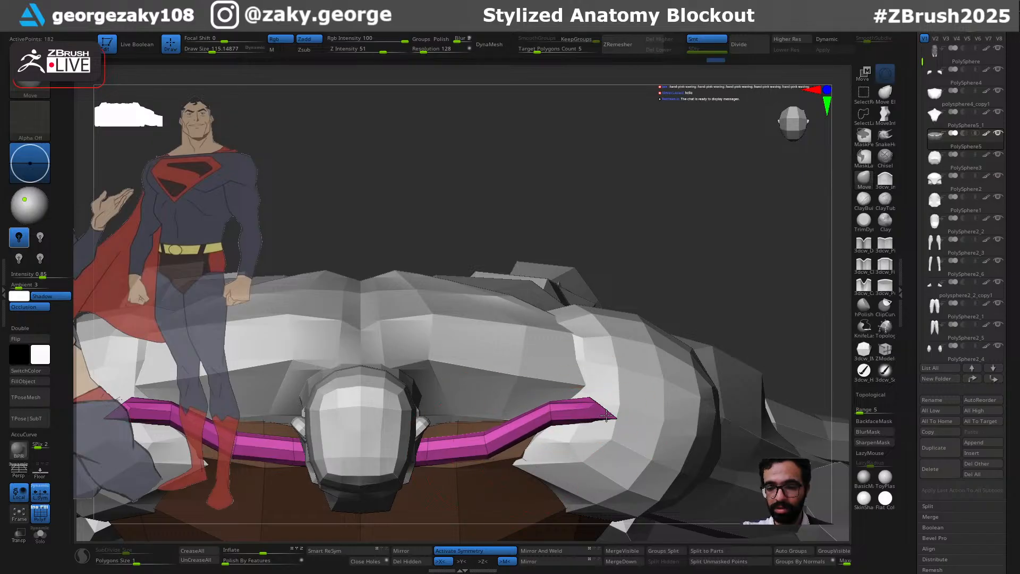
Refine the S-curve of the collarbones from above, adjusting their middle bend with the Move brush
key("bracketright")
key("bracketright")
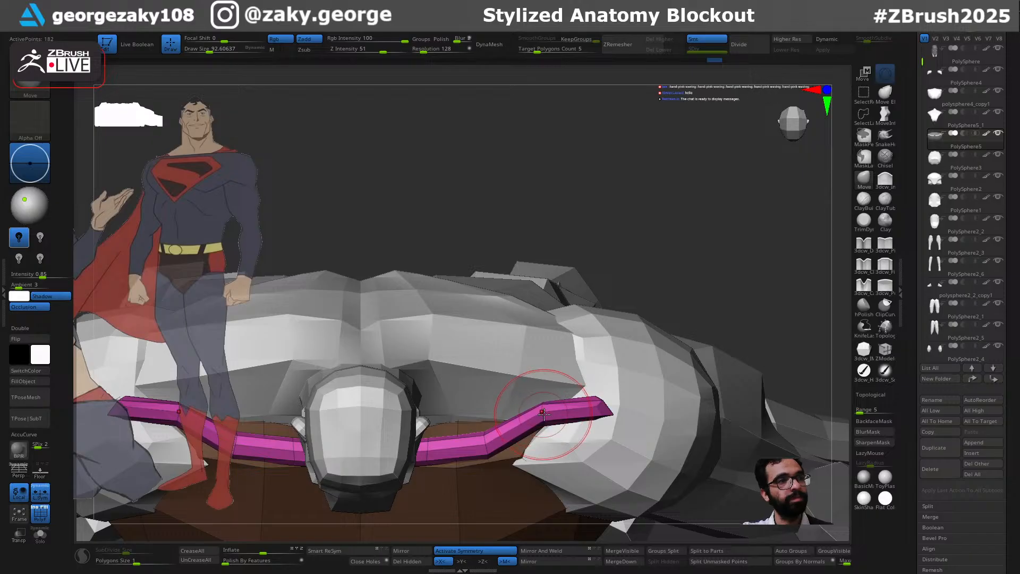
key("bracketright")
left_click_drag(497, 445, 490, 451)
key("bracketright")
Adjust the collarbones' outer ends over the shoulders from the front using a larger Move brush
mouse_move(653, 301)
left_mouse_down()
mouse_move(688, 227)
mouse_move(515, 416)
left_mouse_up()
key("bracketright")
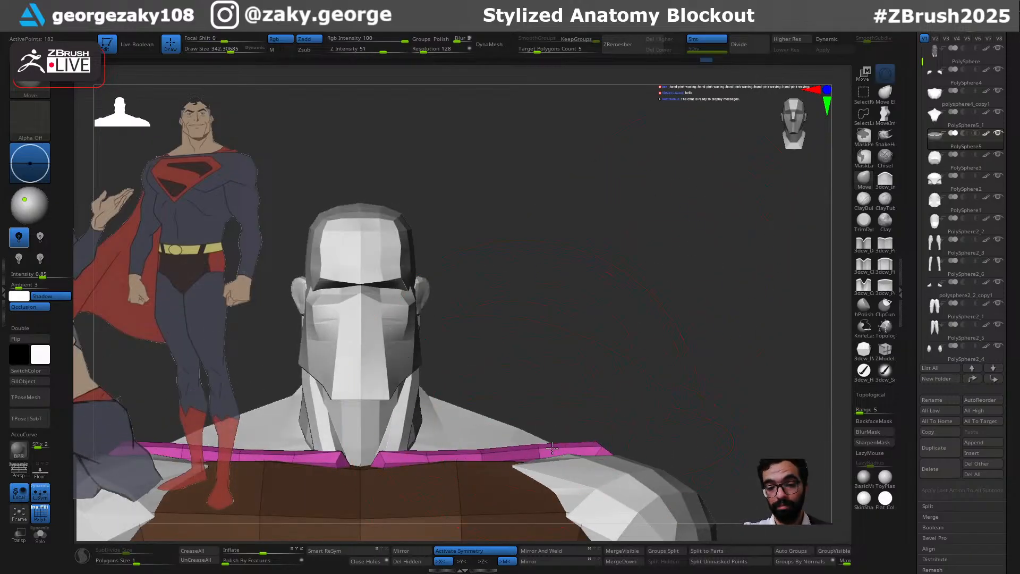
key("s")
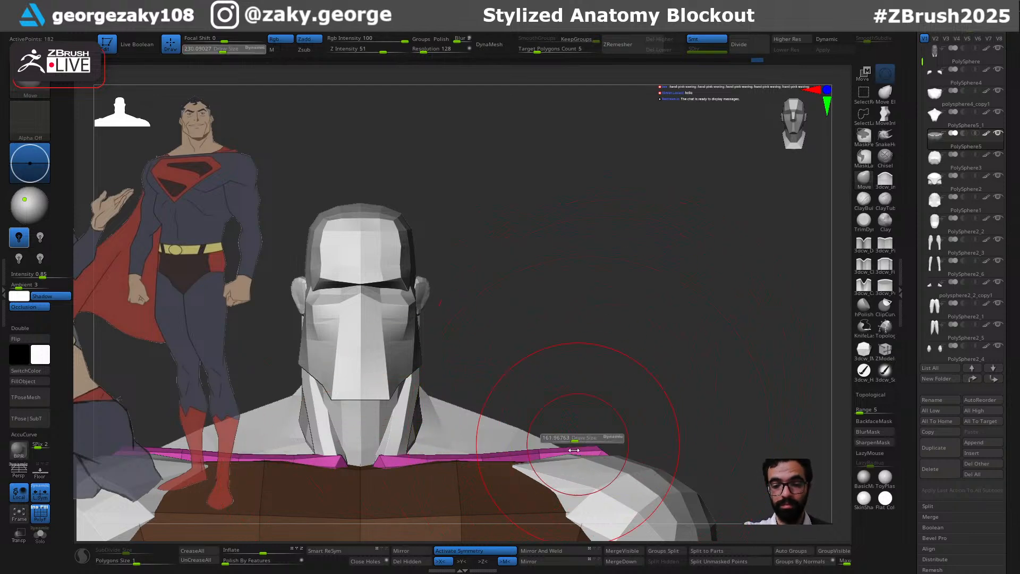
left_click_drag(580, 444, 667, 290)
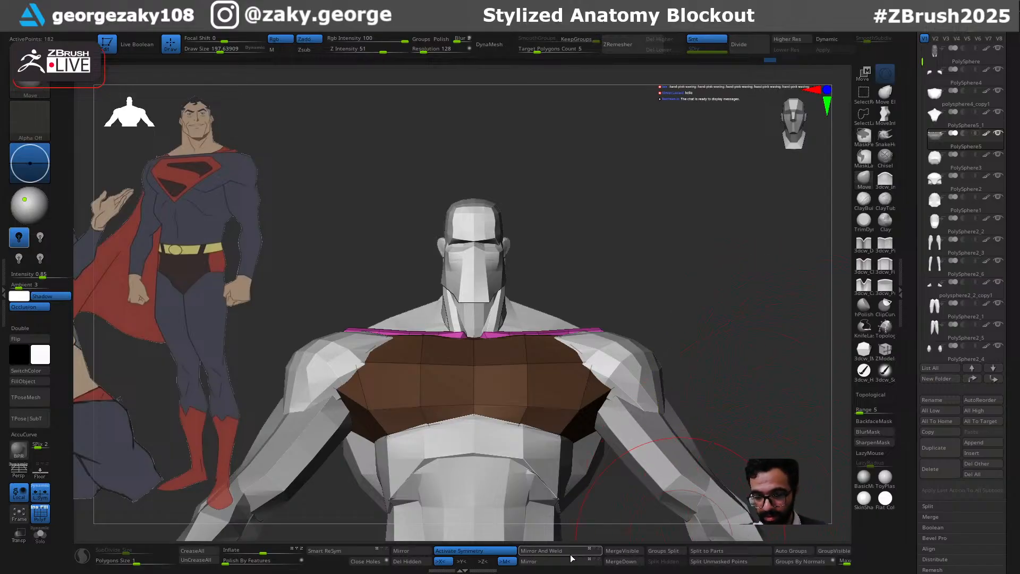
Split the unmasked collarbones from the chest into a separate subtool and make them the active one
left_click(742, 565)
right_click_drag(695, 331, 697, 357)
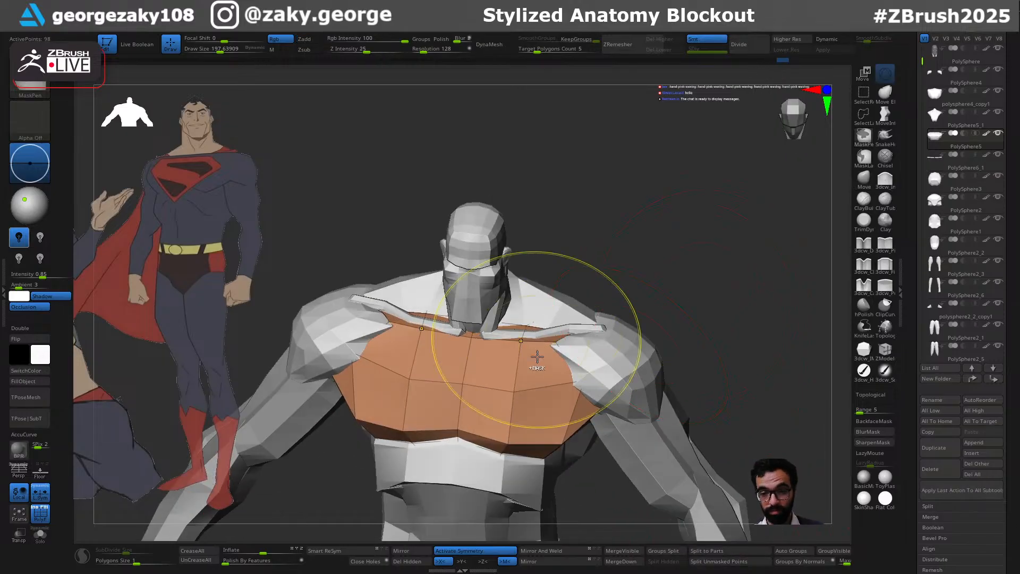
right_click_drag(537, 357, 576, 325, "ctrl")
left_click(577, 324, "alt")
right_click_drag(741, 234, 737, 324, "shift")
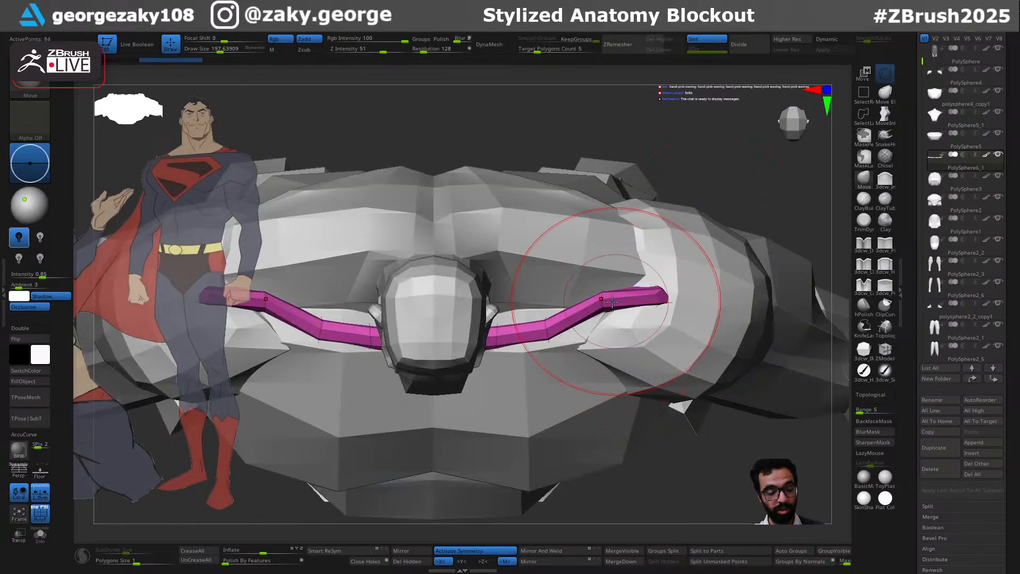
Adjust the collarbones' outer halves from above with the Move brush, and undo the last stroke
right_click_drag(643, 306, 626, 286)
left_click_drag(640, 295, 640, 299)
left_click_drag(547, 304, 606, 306)
key("ctrl+z")
key("bracketleft")
key("bracketleft")
key("s")
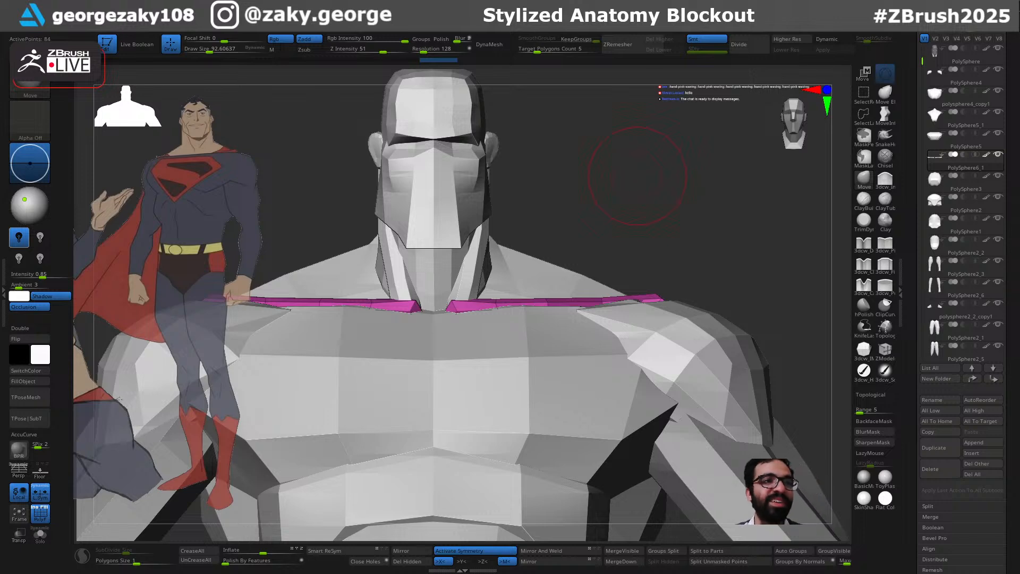
Nudge the outer and inner ends of the collarbones from the front with a much smaller Move brush
scroll(646, 258, "down", 3)
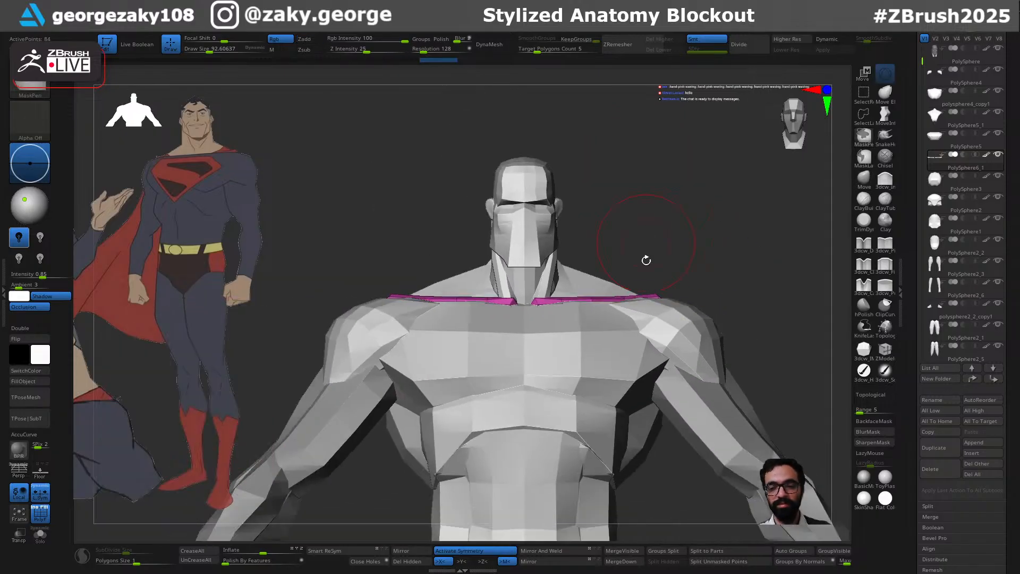
left_click_drag(653, 295, 651, 297)
key("s")
key("s")
left_click_drag(551, 302, 544, 302)
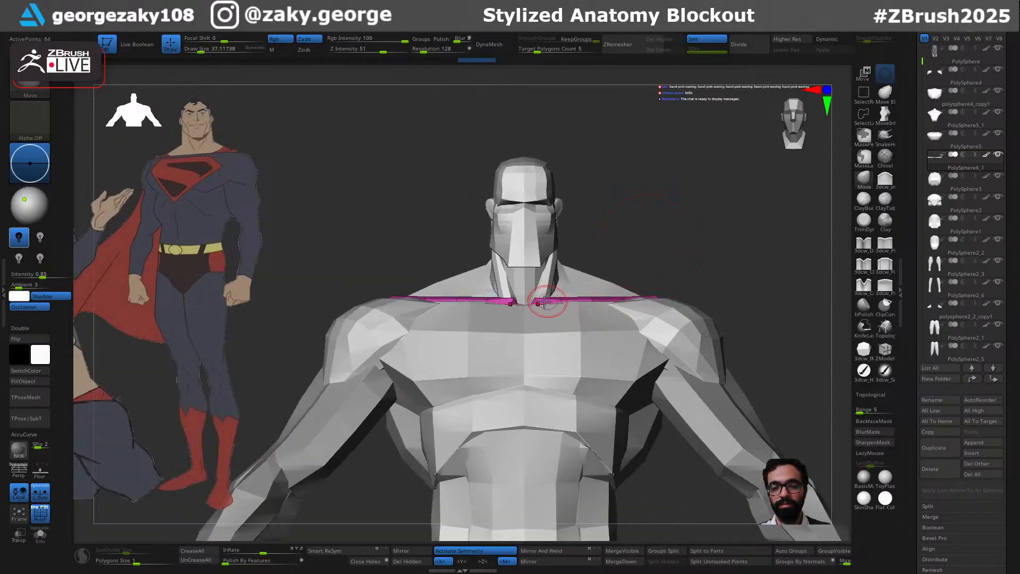
Insert an extra edge loop near the inner end of each collarbone with the ZModeler brush
mouse_move(582, 265)
right_mouse_down("ctrl")
mouse_move(537, 362)
mouse_move(535, 308)
right_mouse_up("ctrl")
key("b")
key("z")
key("m")
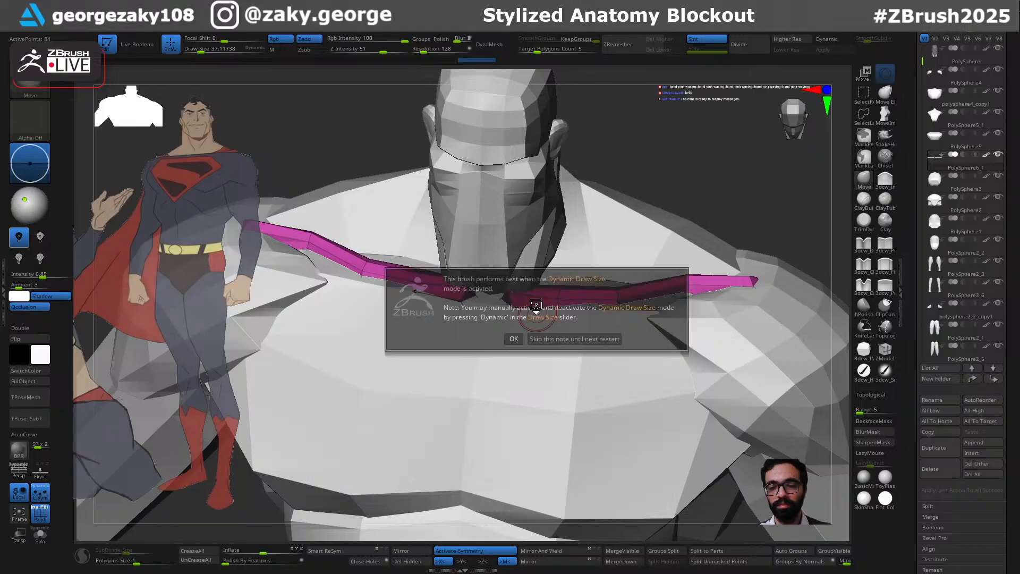
left_click(513, 338)
left_click(531, 294)
key("ctrl+z")
left_click(532, 288)
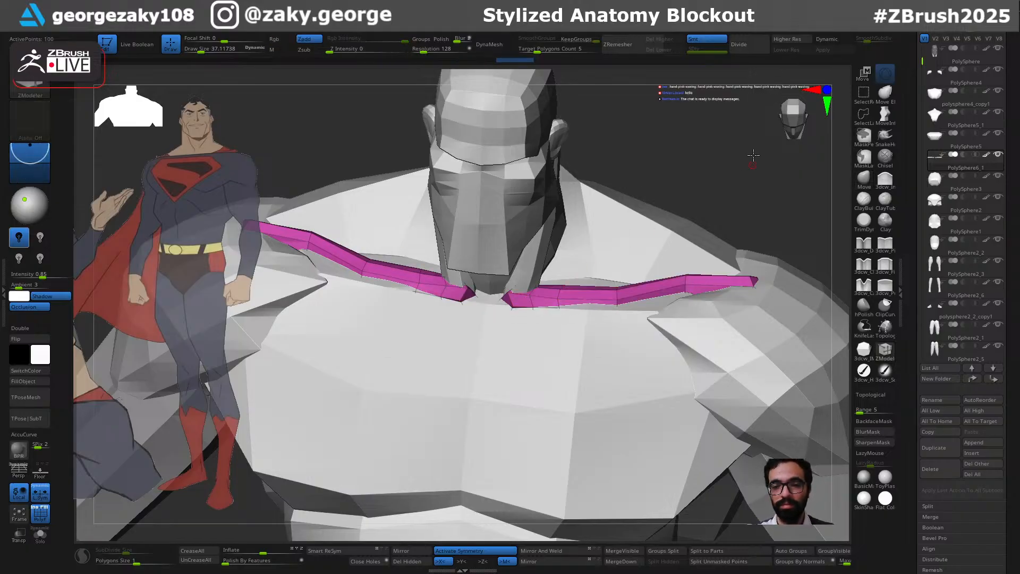
Reshape the collarbones' inner ends beside the throat from the front with the Move brush
left_click_drag(754, 162, 735, 160, "shift")
key("b")
key("m")
key("v")
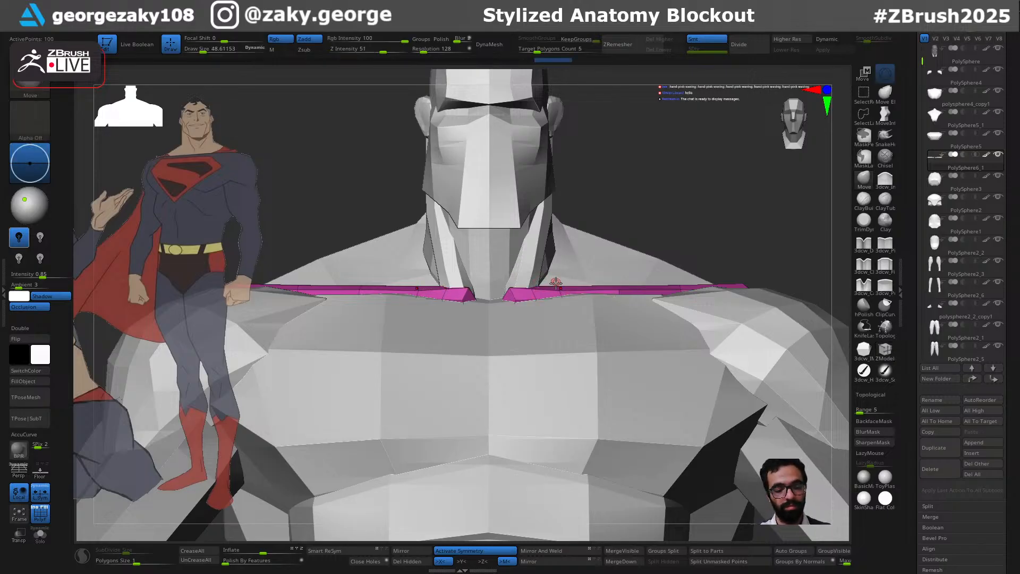
mouse_move(555, 284)
left_mouse_down()
mouse_move(627, 283)
mouse_move(513, 288)
left_mouse_up()
key("s")
Make the chest active and insert an edge loop close to each side of its centreline with the ZModeler brush
mouse_move(718, 222)
right_mouse_down("ctrl")
mouse_move(717, 209)
mouse_move(681, 246)
mouse_move(724, 294)
mouse_move(710, 241)
right_mouse_up("ctrl")
right_click_drag(696, 239, 683, 283)
right_click_drag(500, 330, 524, 365, "ctrl")
left_click(526, 314, "alt")
right_click_drag(803, 266, 735, 265)
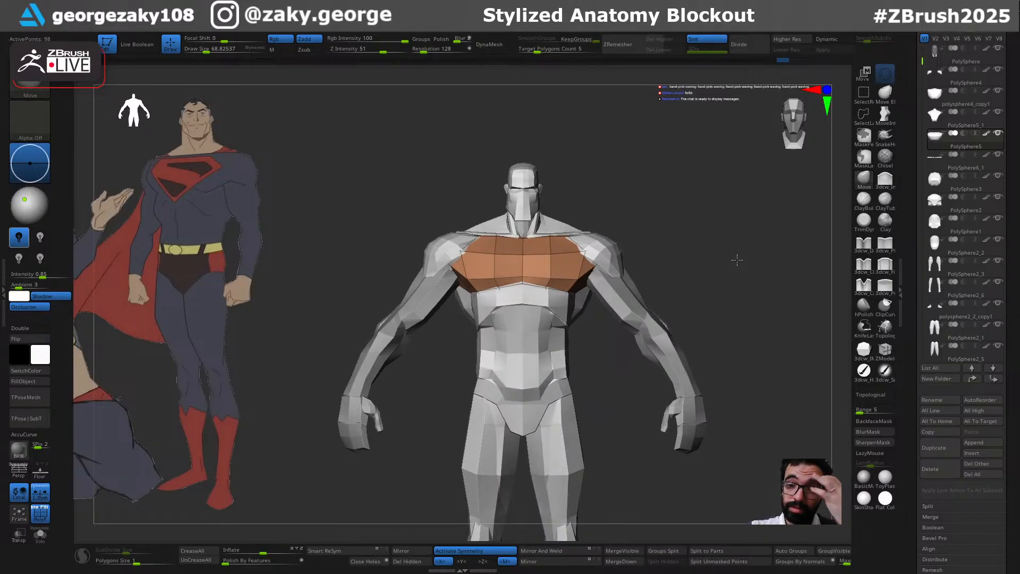
left_click_drag(737, 261, 710, 256)
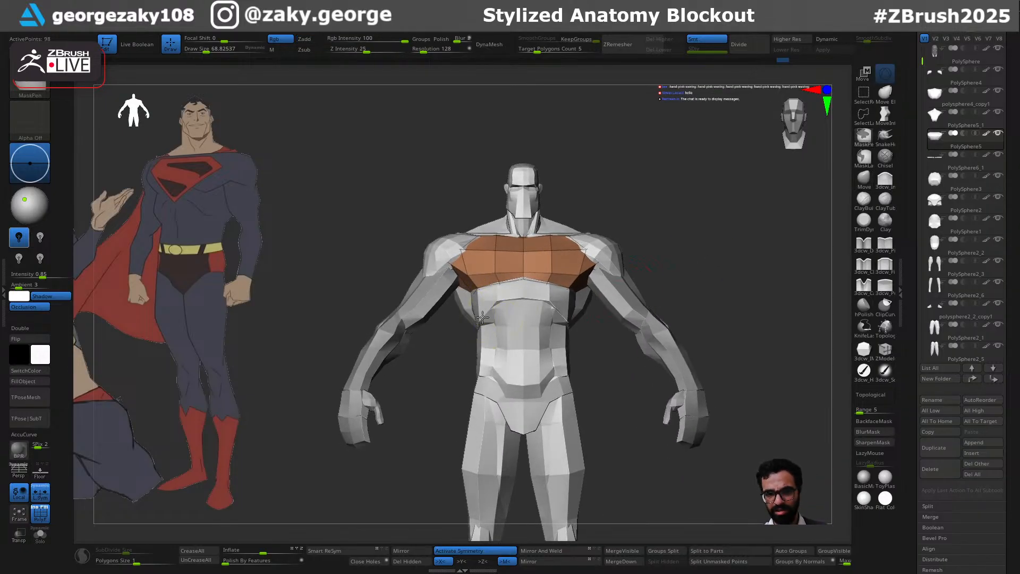
right_click_drag(479, 306, 496, 339, "ctrl")
right_click_drag(553, 316, 492, 430, "alt")
right_click_drag(520, 332, 531, 347, "ctrl")
key("b")
key("z")
key("m")
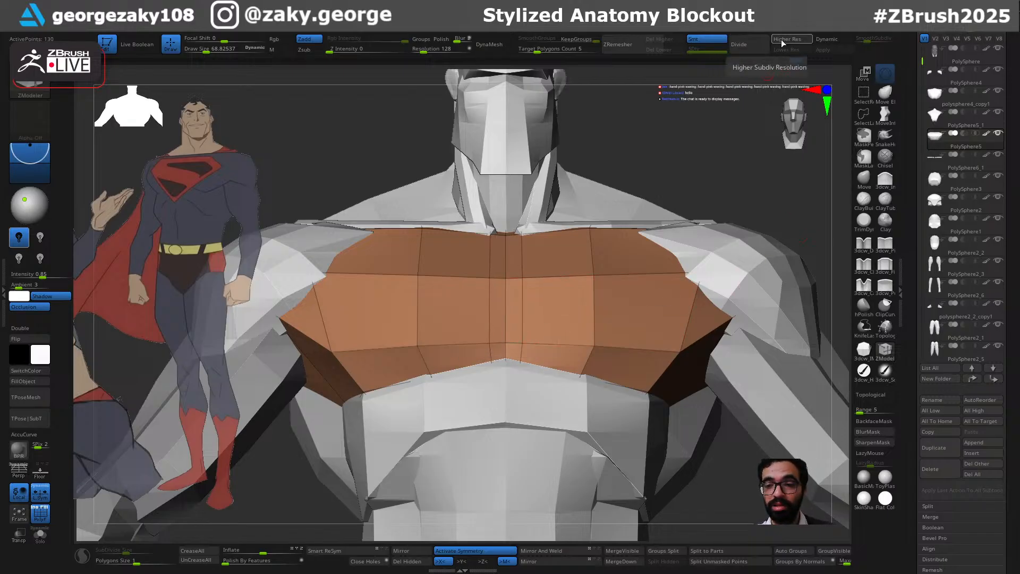
Try subdividing the chest mesh with subdivision smoothing left on
left_click(752, 49)
mouse_move(690, 351)
right_mouse_down()
mouse_move(653, 352)
mouse_move(710, 346)
mouse_move(685, 358)
mouse_move(732, 260)
mouse_move(793, 276)
mouse_move(729, 296)
right_mouse_up()
key("shift+d")
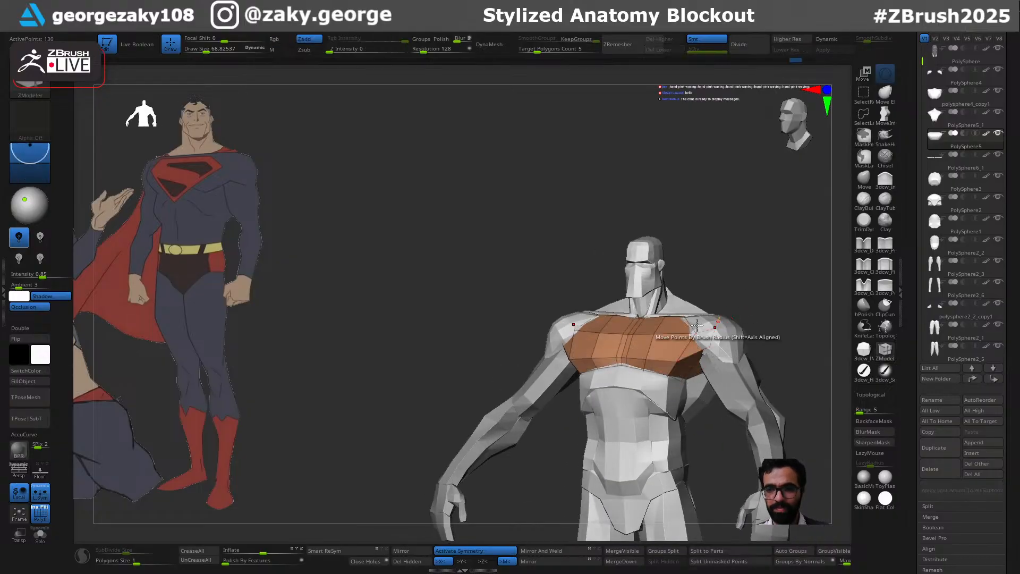
Divide the chest mesh once with subdivision smoothing off, and delete its lower subdivision level
left_click(700, 41)
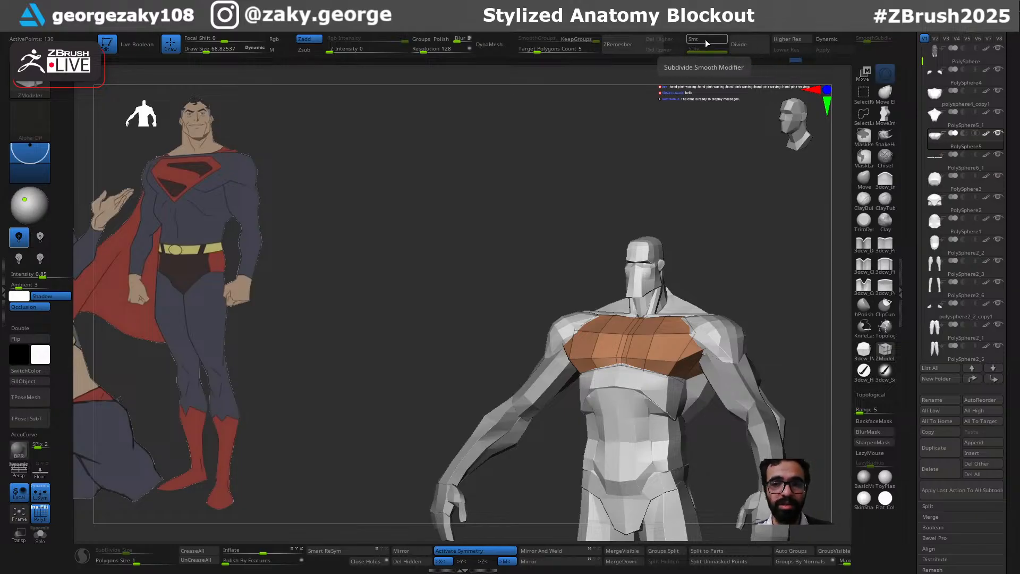
left_click(749, 45)
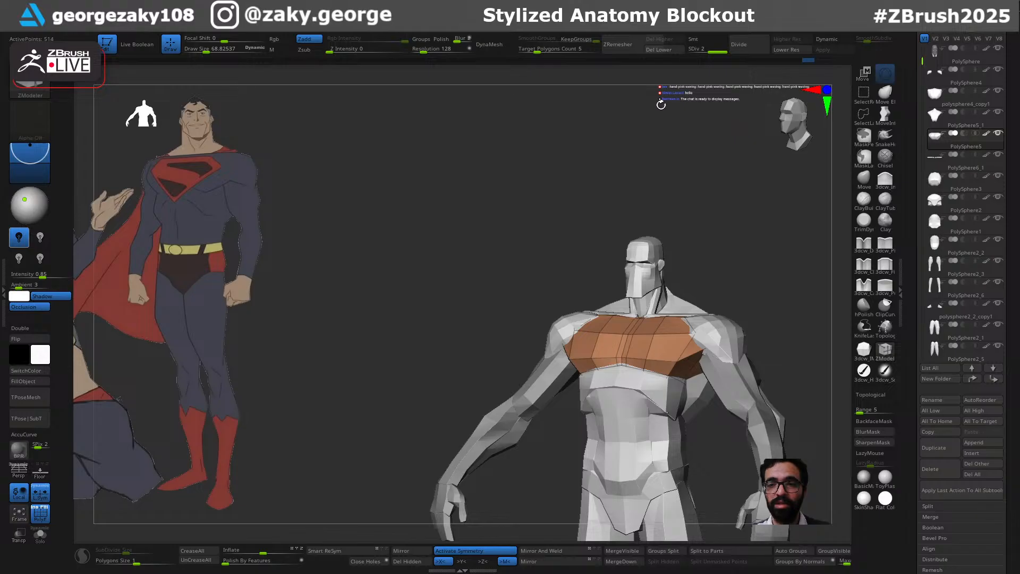
left_click(672, 52)
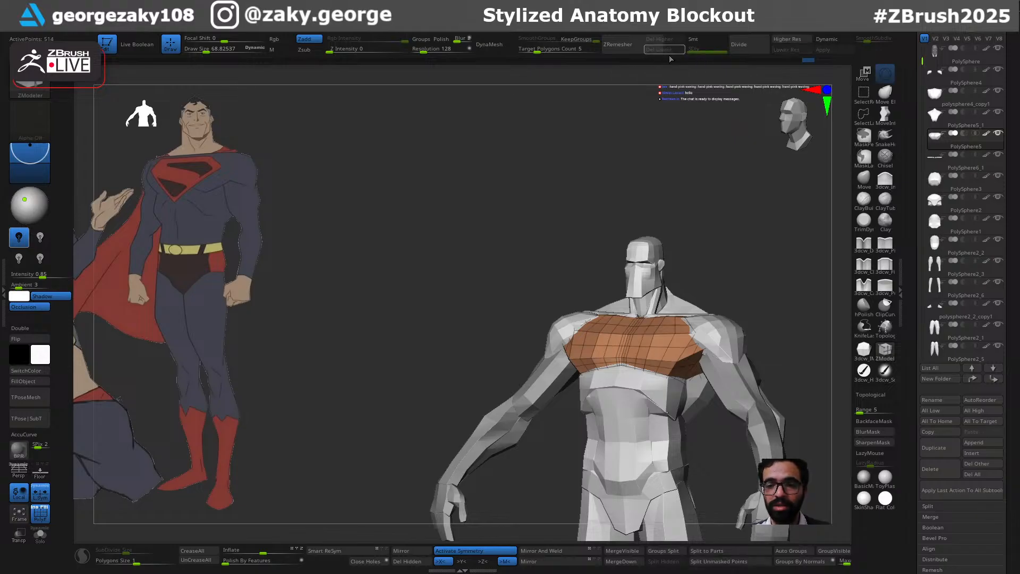
Polish the subdivided chest by features to soften its surface and outline
left_click_drag(227, 563, 228, 564)
right_click_drag(721, 272, 761, 274)
mouse_move(707, 333)
right_mouse_down("ctrl")
mouse_move(710, 387)
mouse_move(693, 384)
mouse_move(706, 381)
right_mouse_up("ctrl")
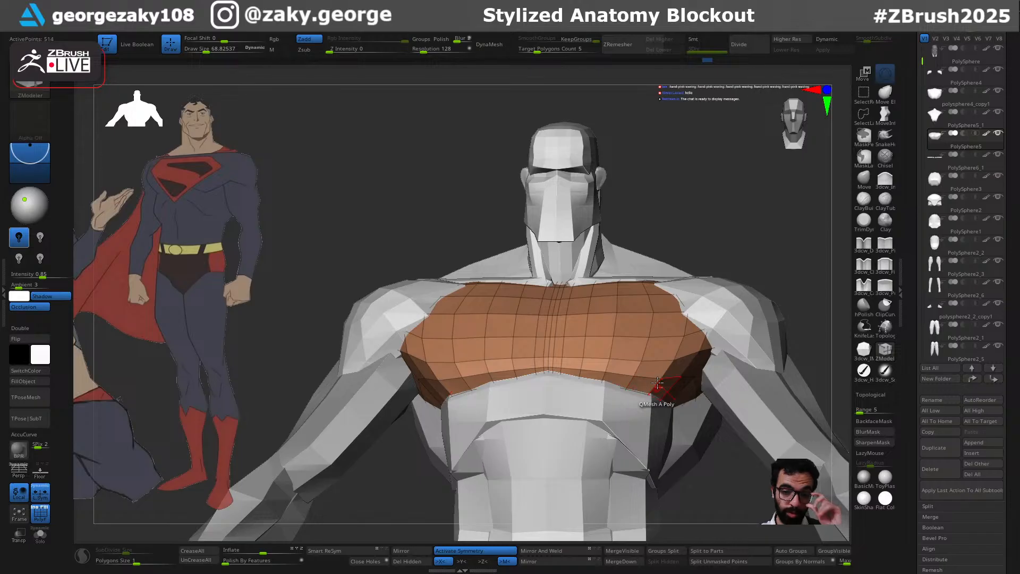
right_click_drag(804, 215, 807, 228)
right_click_drag(726, 227, 780, 223, "shift")
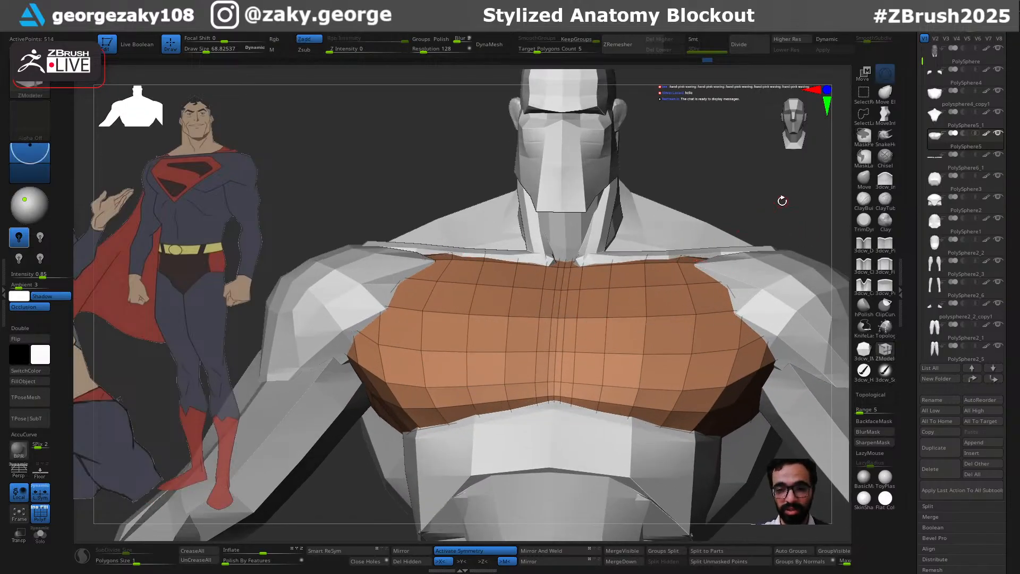
right_click_drag(675, 236, 741, 212)
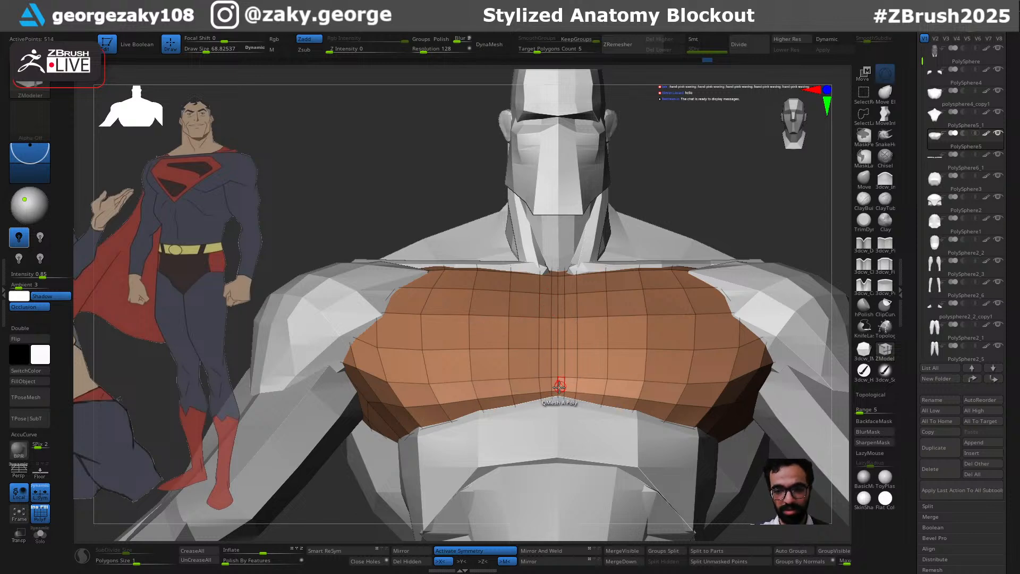
Carve the vertical groove between the pectorals with an enlarged DamStandard brush, with the polyframe hidden
key("s")
left_click_drag(562, 374, 567, 377)
key("s")
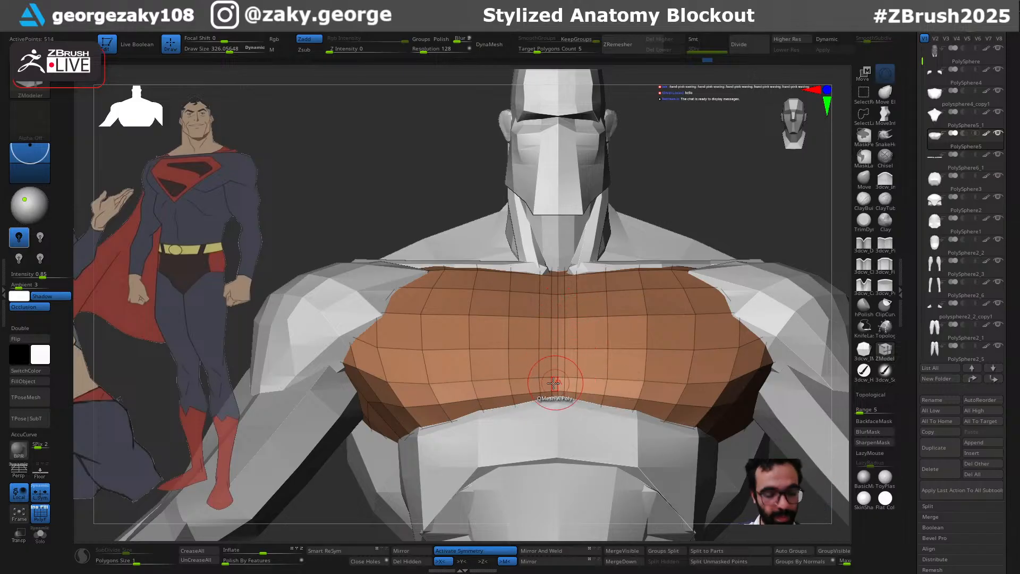
key("shift")
left_click(524, 408)
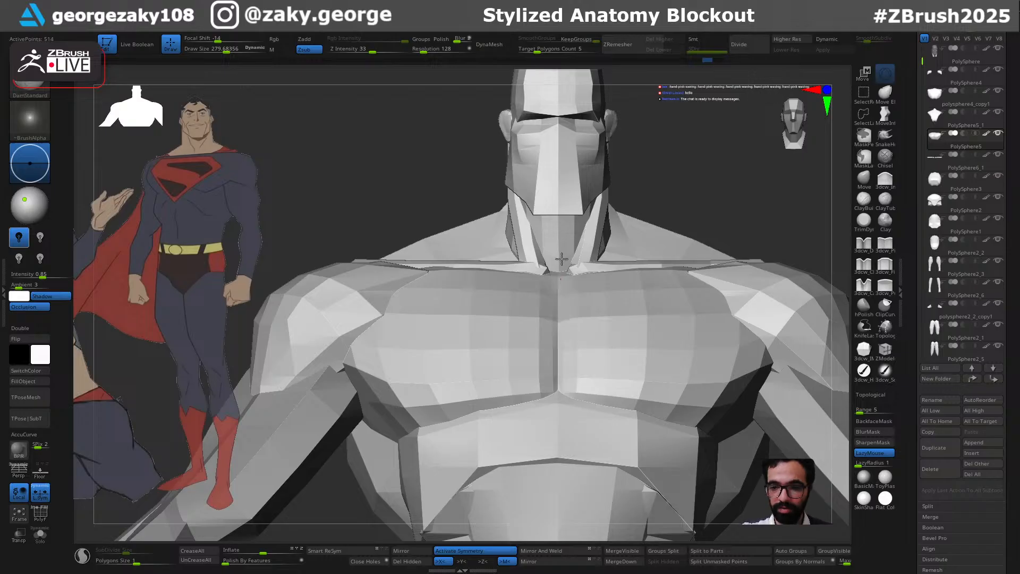
Define the lower outer edge of the pectorals near the armpits with the DamStandard brush
right_click_drag(721, 342, 683, 377)
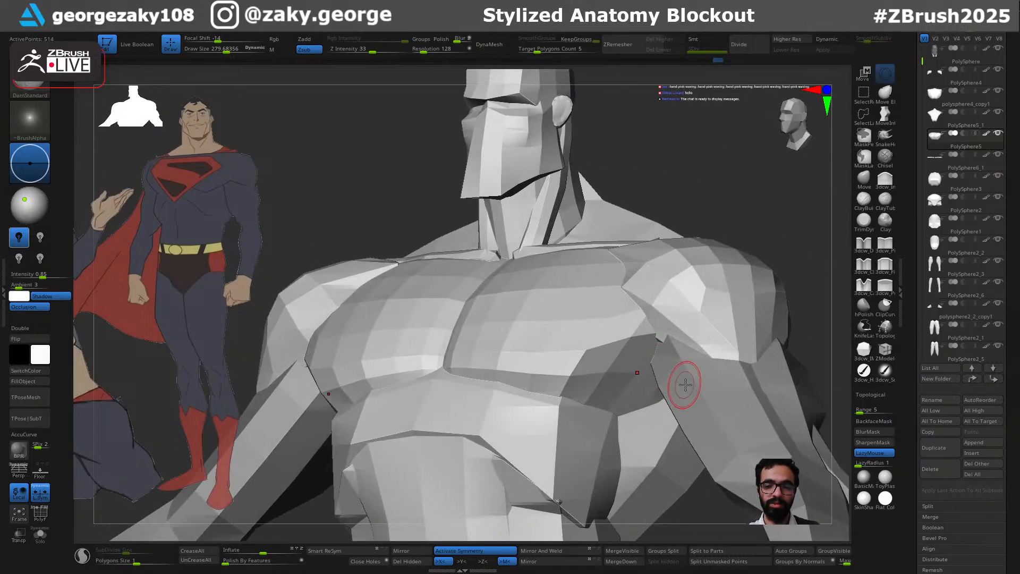
key("ctrl")
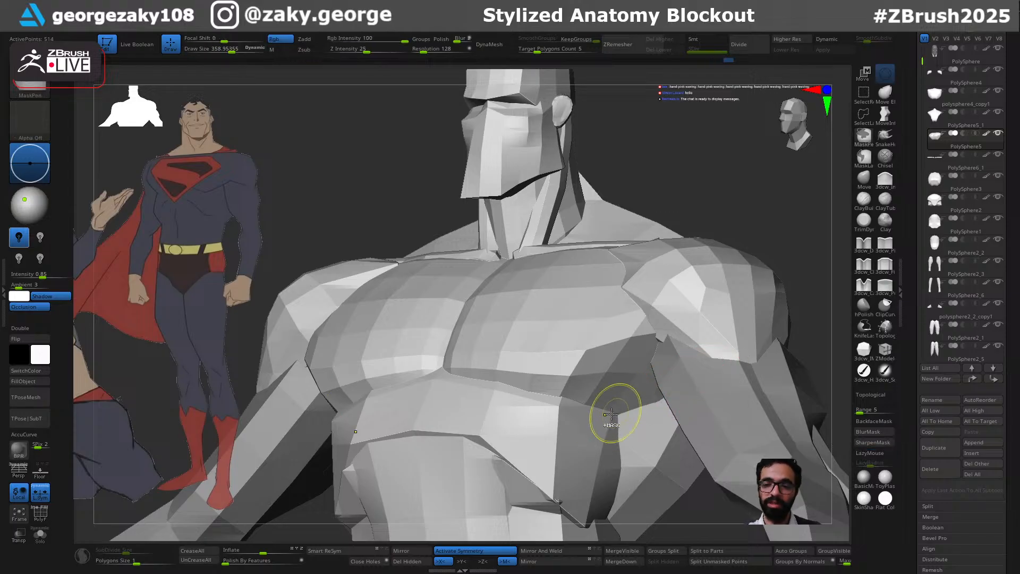
left_click_drag(617, 419, 659, 383)
mouse_move(720, 342)
right_mouse_down("shift")
mouse_move(694, 390)
mouse_move(685, 319)
mouse_move(645, 292)
mouse_move(477, 388)
right_mouse_up("shift")
mouse_move(599, 372)
right_mouse_down()
mouse_move(649, 366)
mouse_move(668, 308)
right_mouse_up()
Define the upper outer edge of the pectorals beside the deltoids with a larger DamStandard brush
key("]")
left_click_drag(662, 278, 619, 246)
right_click_drag(657, 276, 644, 282)
key("s")
mouse_move(639, 269)
left_mouse_down()
mouse_move(614, 236)
mouse_move(652, 260)
left_mouse_up()
right_click_drag(646, 263, 642, 263)
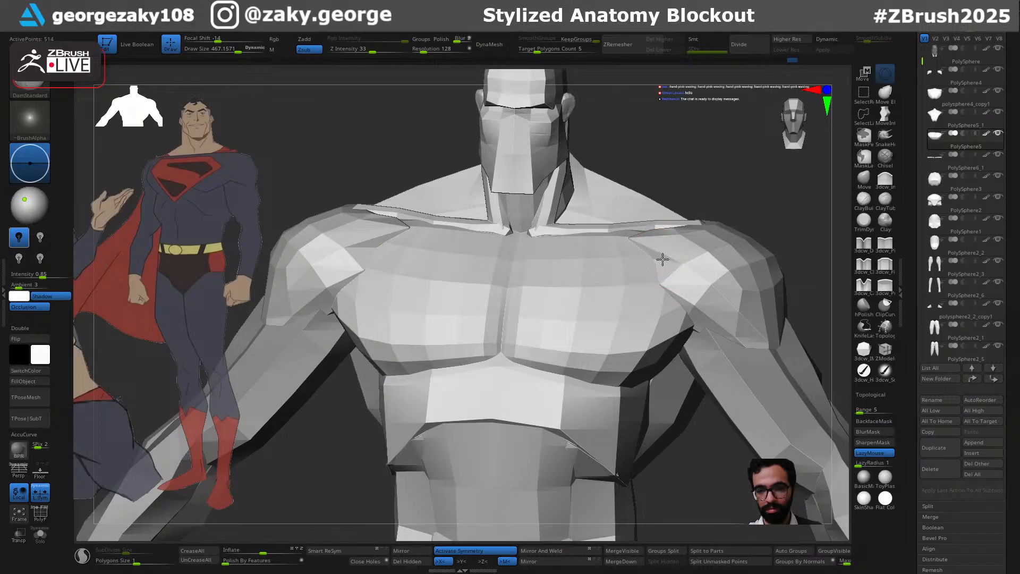
mouse_move(704, 275)
right_mouse_down()
mouse_move(746, 255)
mouse_move(709, 278)
right_mouse_up()
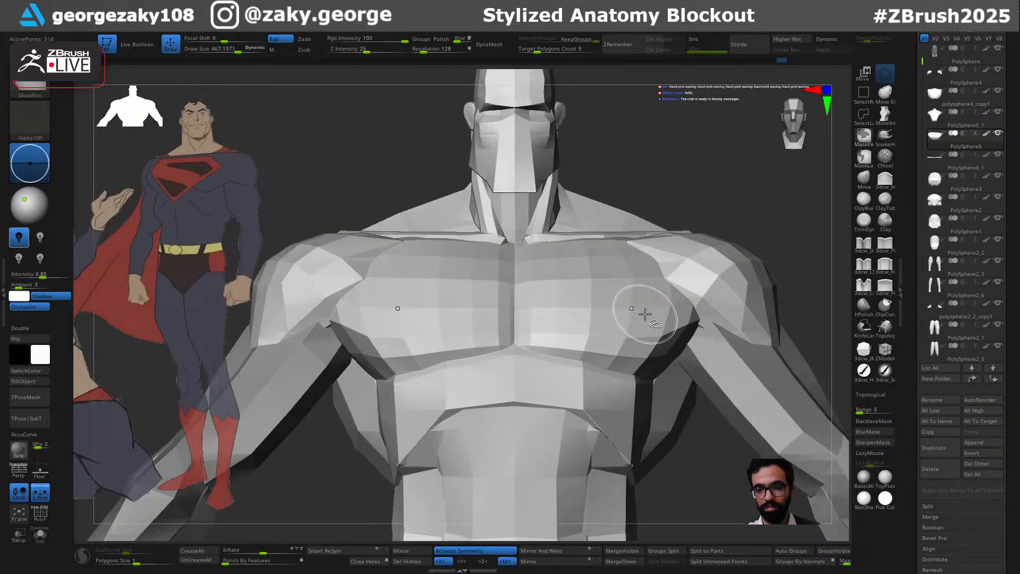
Isolate the chest and push its upper outer corners inward with an enlarged Move brush
key("alt+s")
key("alt+s")
key("alt+s")
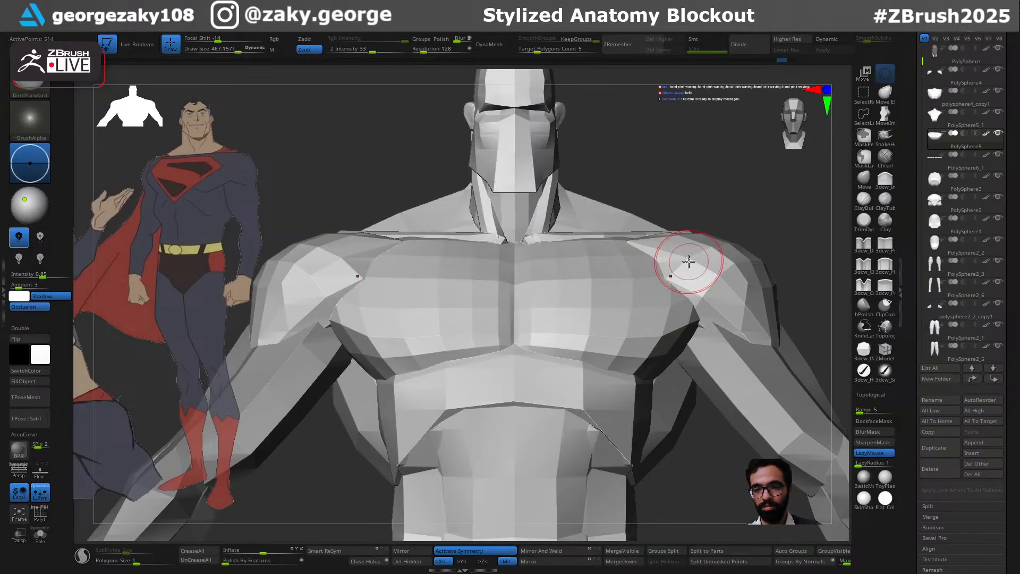
key("b")
key("m")
key("v")
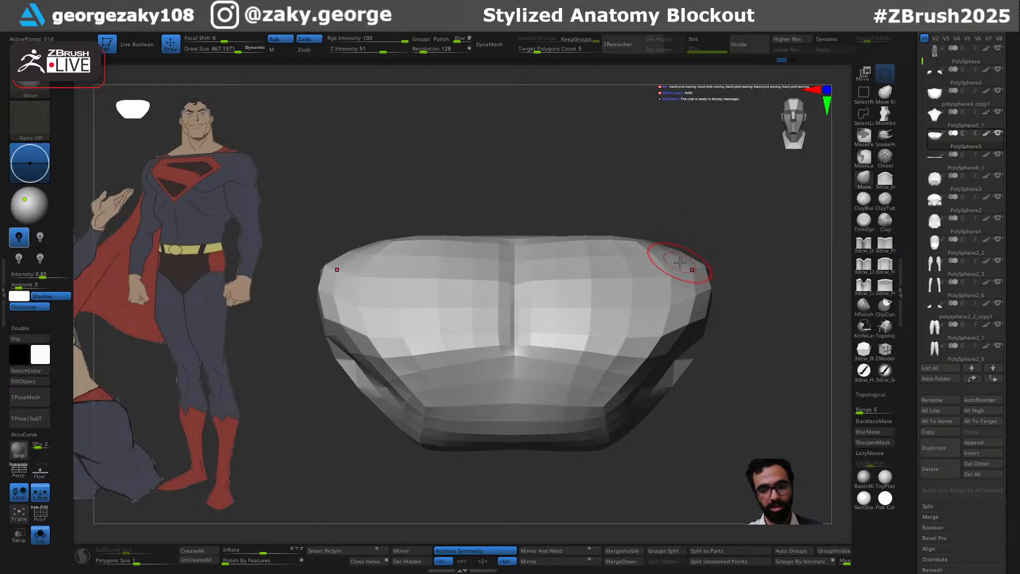
key("s")
left_click_drag(687, 251, 690, 250)
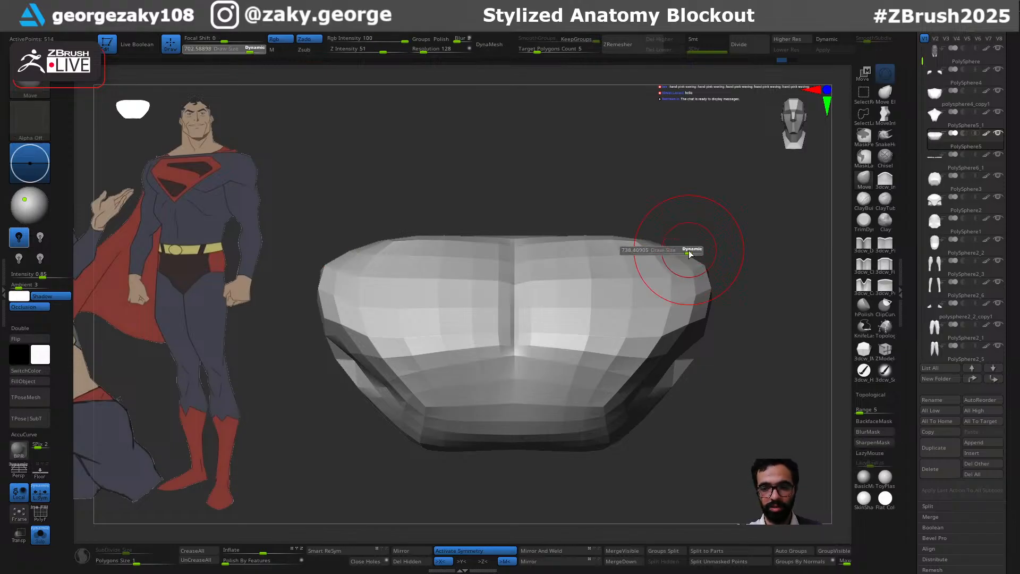
right_click_drag(690, 249, 680, 250)
left_click_drag(681, 247, 680, 255)
Slope the isolated chest's upper outer edges down toward the armpits with a larger Move brush
right_click_drag(734, 243, 751, 240, "shift")
key("s")
left_click_drag(689, 262, 690, 262)
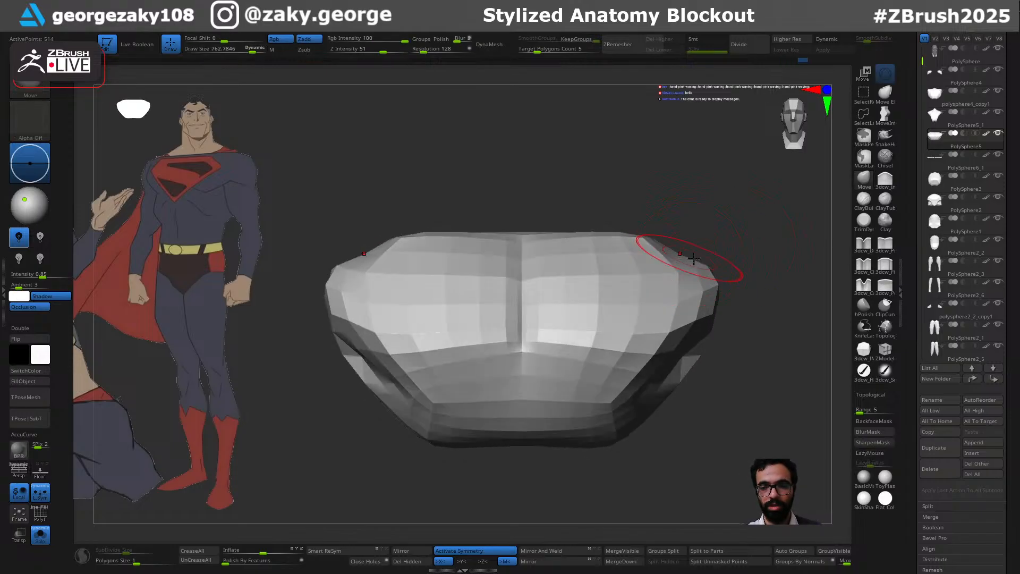
right_click_drag(736, 258, 718, 261)
left_click_drag(701, 262, 690, 280)
mouse_move(728, 258)
right_mouse_down()
mouse_move(751, 259)
mouse_move(729, 259)
right_mouse_up()
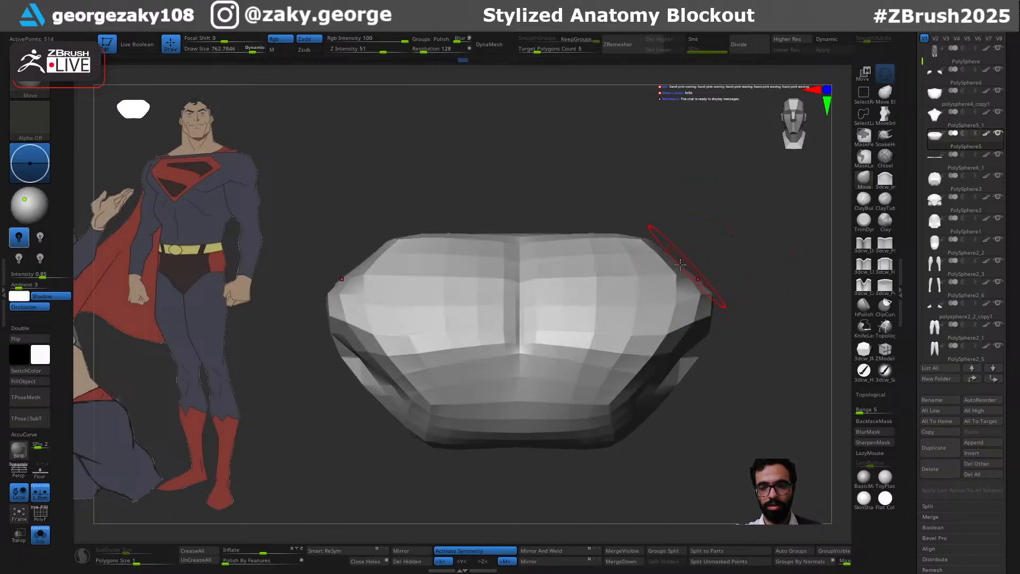
left_click_drag(660, 251, 658, 254)
mouse_move(727, 285)
right_mouse_down()
mouse_move(729, 273)
mouse_move(729, 282)
right_mouse_up()
mouse_move(670, 253)
left_mouse_down()
mouse_move(711, 300)
mouse_move(702, 280)
left_mouse_up()
key("s")
right_click_drag(702, 280, 761, 282)
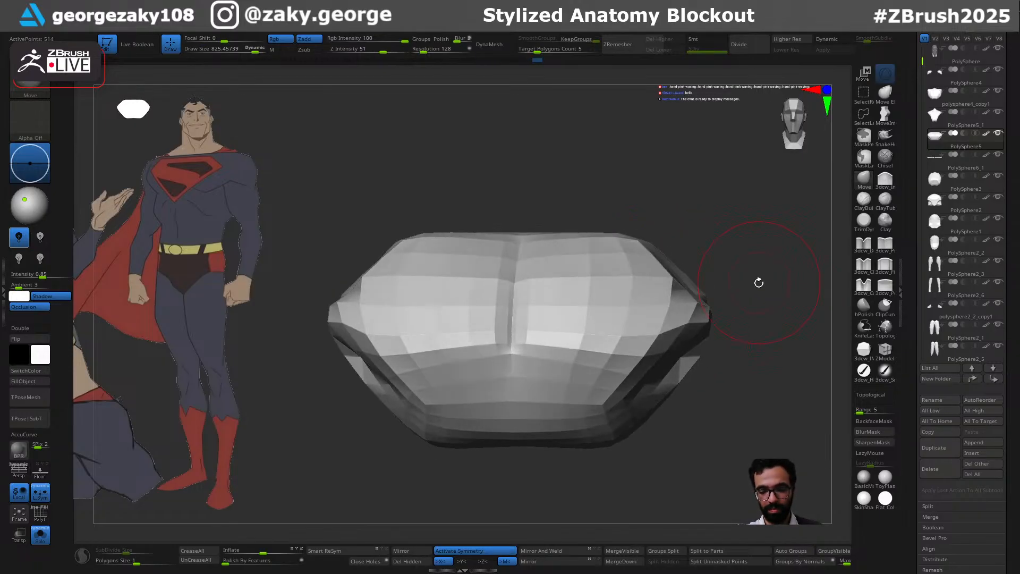
Show the whole figure again and reshape the front inner ends of the deltoids beneath the collarbones with the Move brush
key("alt+shift+s")
left_click(672, 262, "alt")
right_click_drag(671, 262, 682, 280)
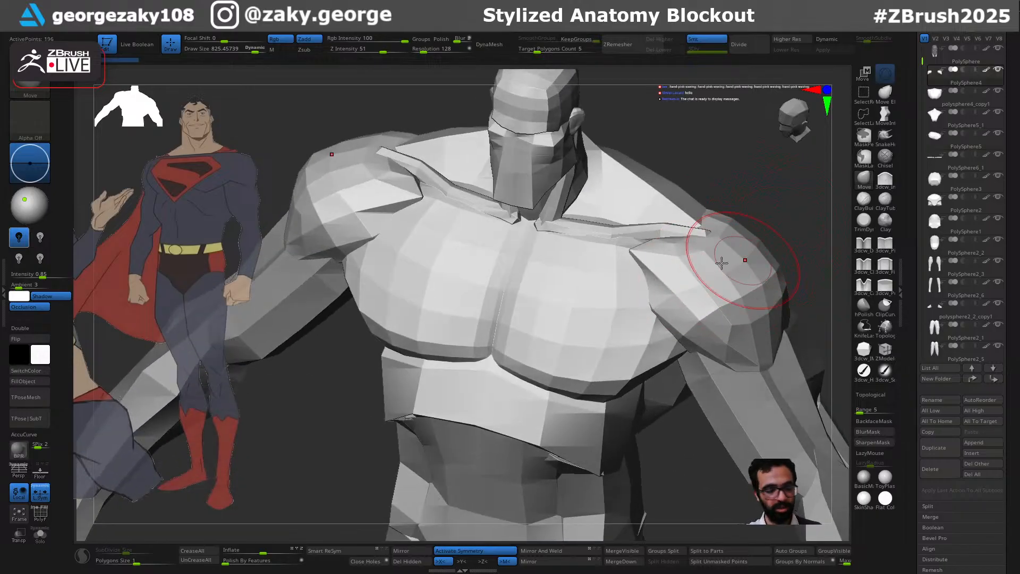
right_click_drag(756, 203, 732, 211, "shift")
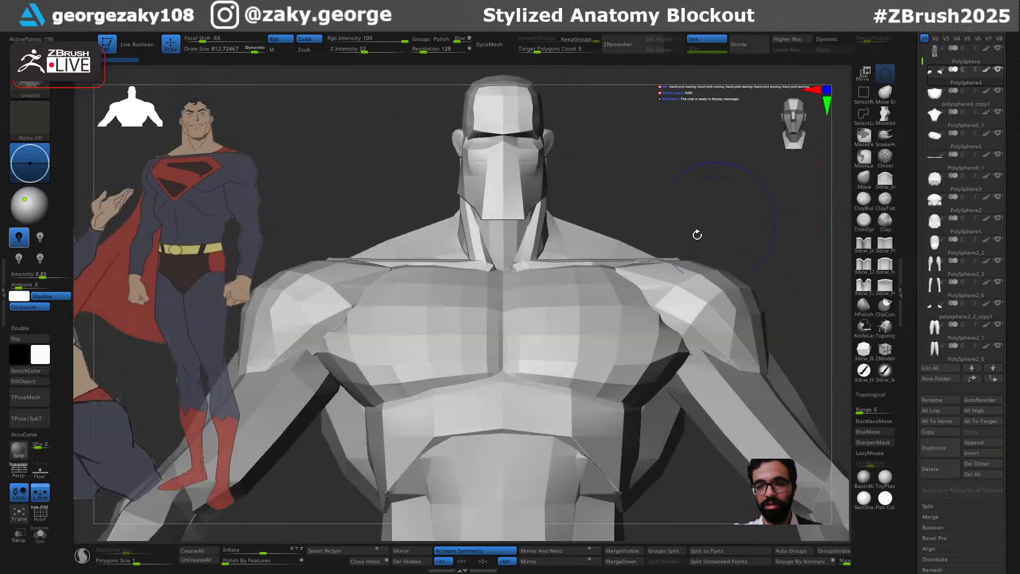
right_click_drag(616, 279, 742, 263)
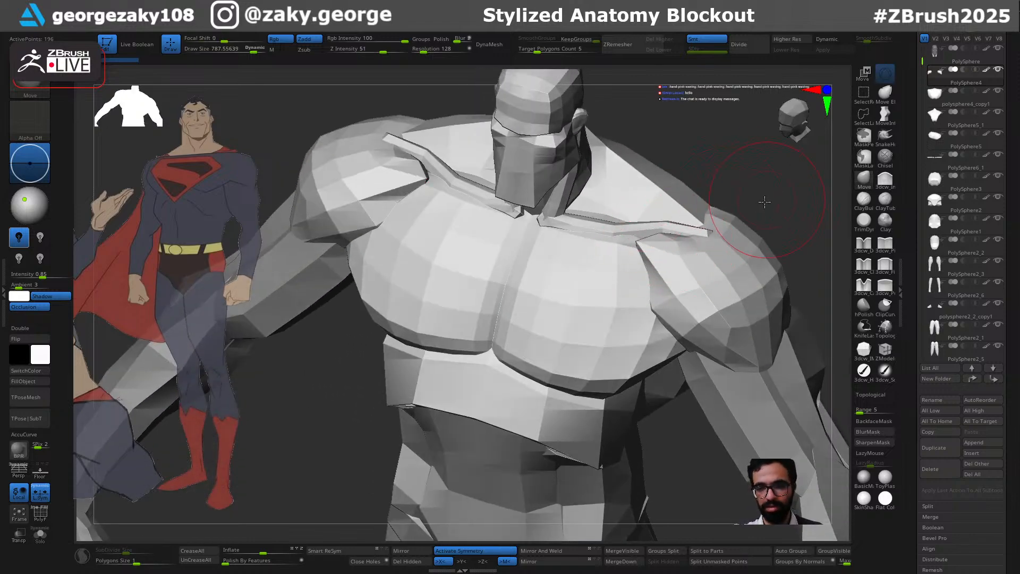
right_click_drag(766, 198, 645, 250)
right_click_drag(706, 193, 645, 234, "shift")
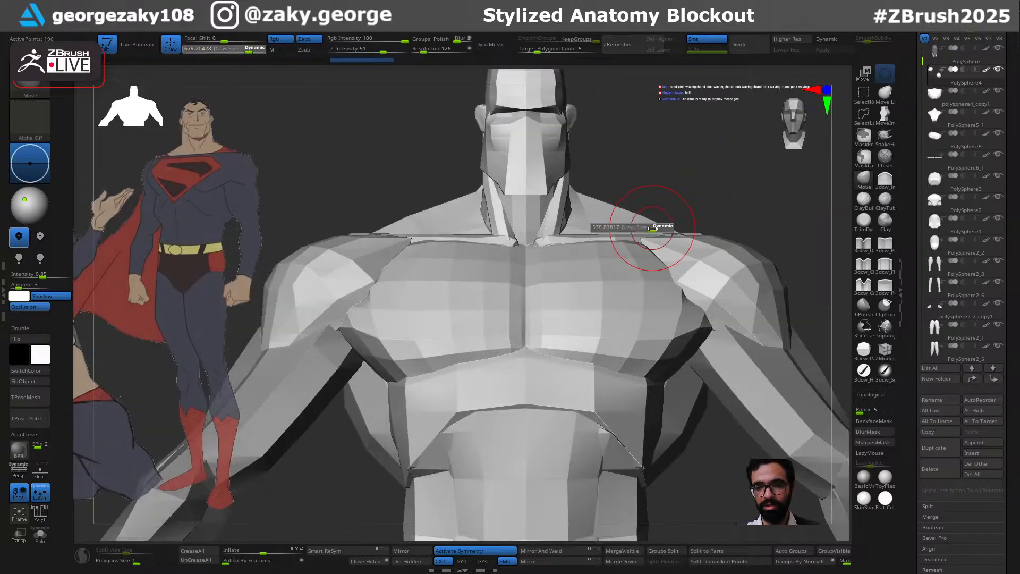
Fit the deltoids' front inner ends to the chest's upper outer corners with the Move brush
left_click(660, 268, "alt")
right_click_drag(652, 247, 654, 251)
right_click_drag(724, 206, 706, 227, "shift")
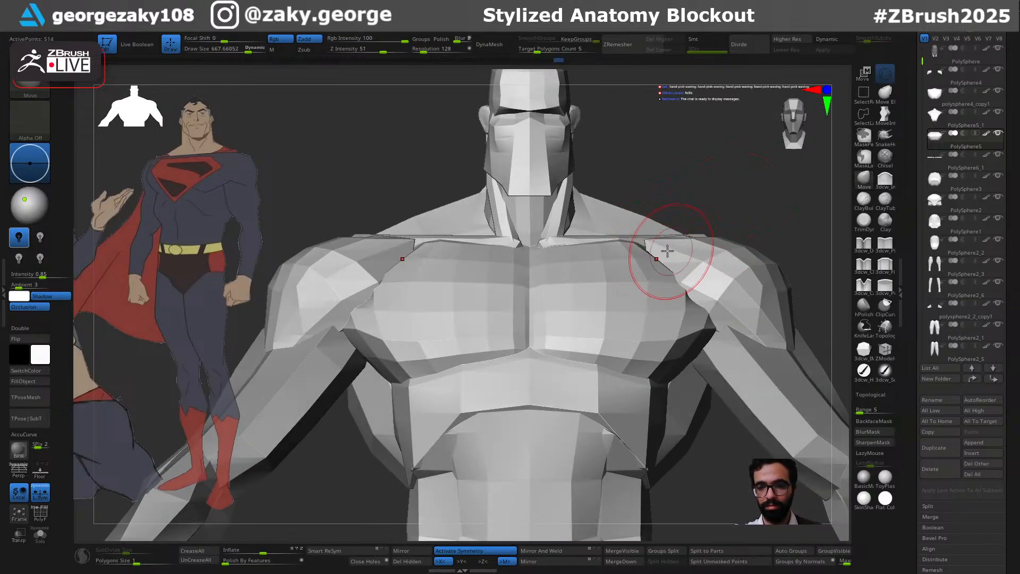
left_click(685, 246, "alt")
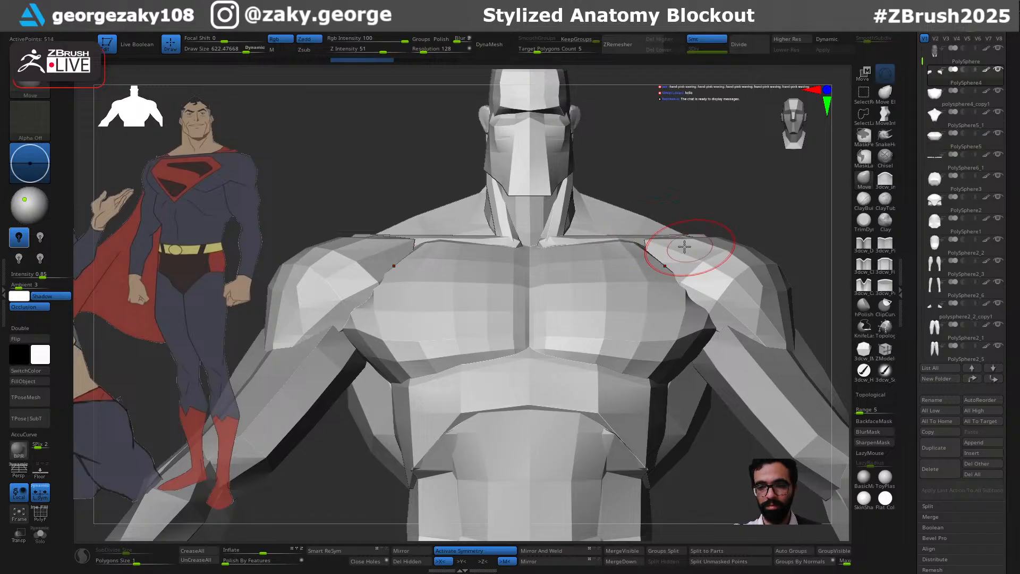
key("ctrl")
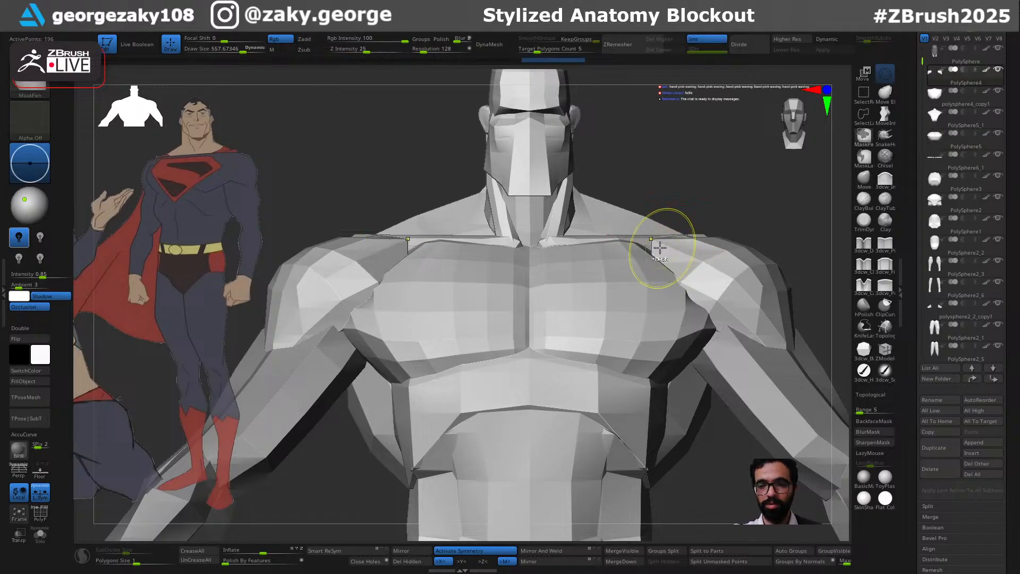
mouse_move(765, 218)
right_mouse_down()
mouse_move(741, 234)
mouse_move(738, 285)
mouse_move(688, 301)
mouse_move(776, 210)
mouse_move(774, 186)
right_mouse_up()
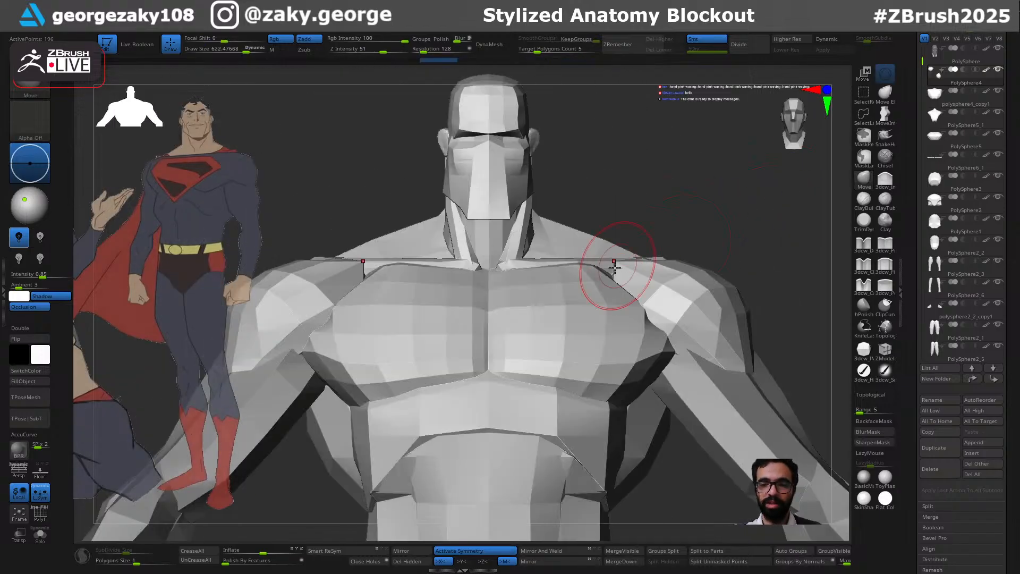
Pull the chest's upper outer corners back from the deltoids beneath the collarbones with a larger Move brush
left_click(604, 287, "alt")
left_click(642, 307, "ctrl")
key("]")
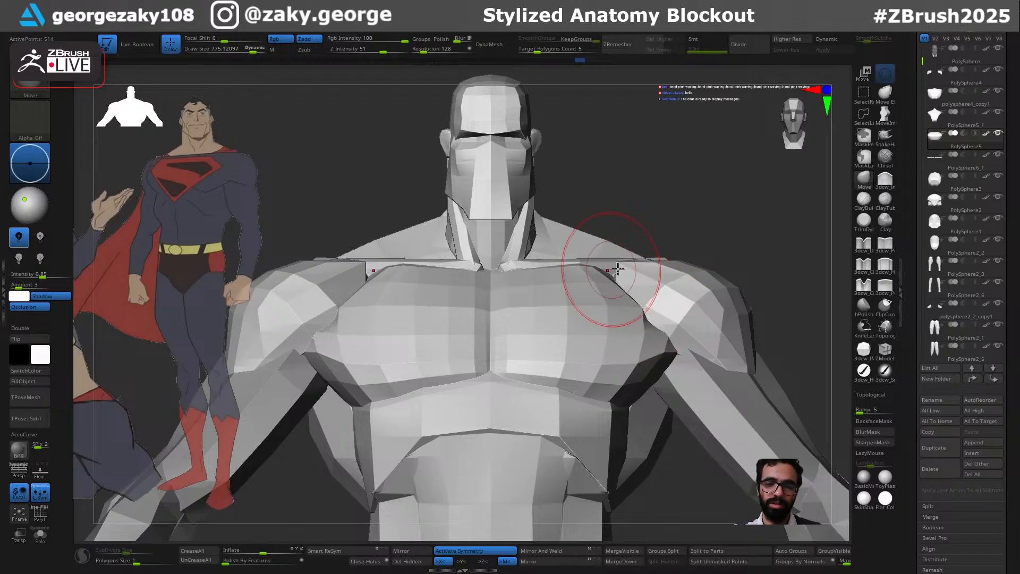
left_click(637, 276, "alt")
right_click_drag(765, 215, 710, 247)
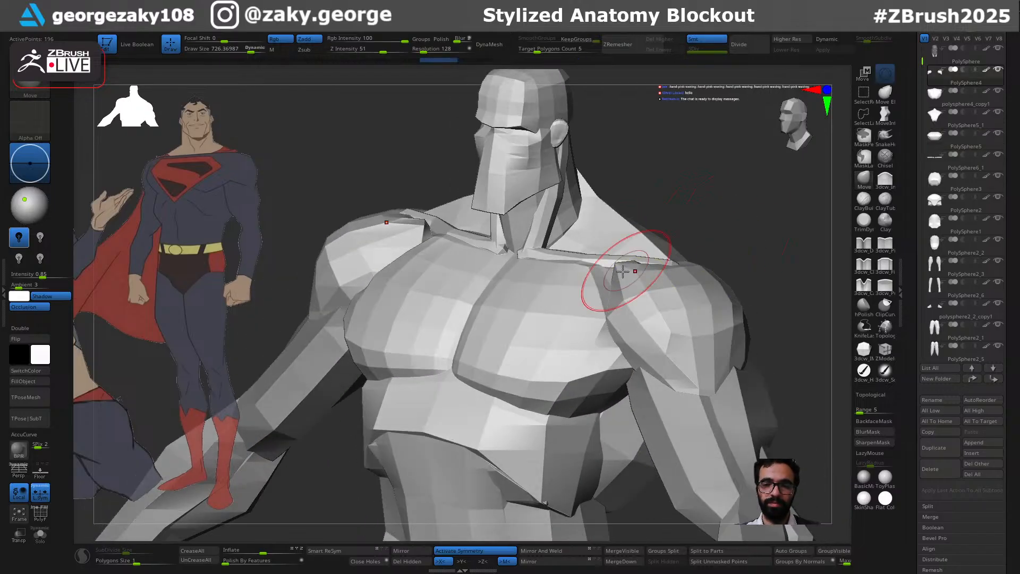
right_click_drag(640, 258, 603, 278)
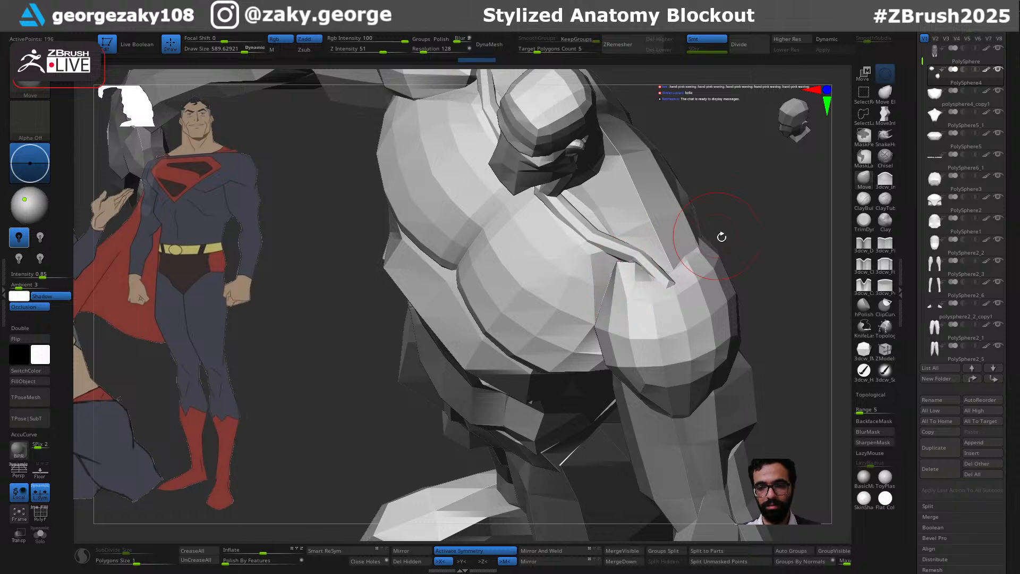
right_click_drag(713, 230, 636, 268, "shift")
Refine the seam between the deltoids' inner front edges and the outer chest with a smaller Move brush
left_click(596, 283, "alt")
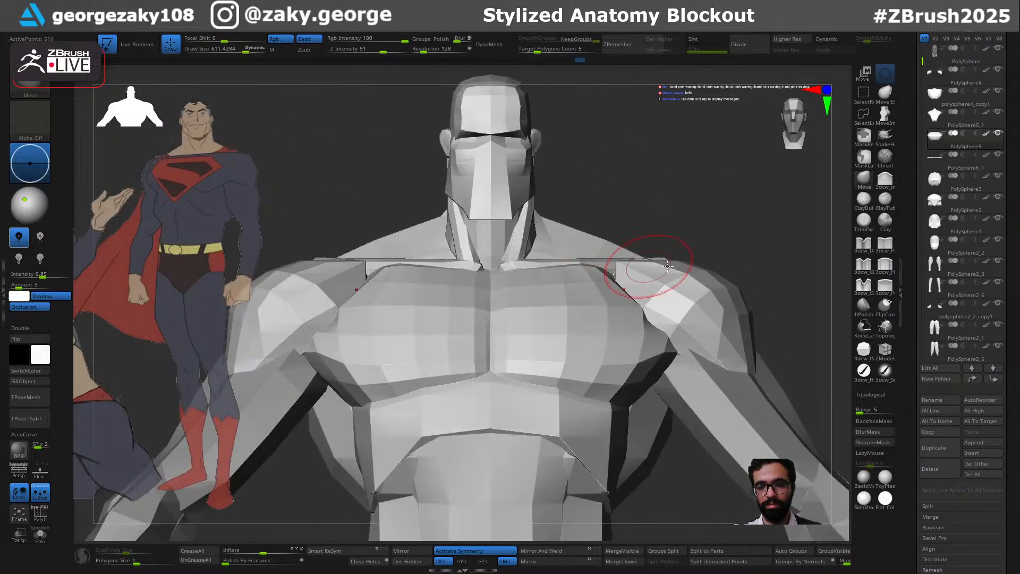
mouse_move(752, 251)
right_mouse_down()
mouse_move(708, 278)
mouse_move(618, 296)
mouse_move(724, 282)
mouse_move(707, 303)
right_mouse_up()
left_click(618, 296, "alt")
key("s")
left_click_drag(628, 293, 626, 293)
right_click_drag(621, 285, 684, 269)
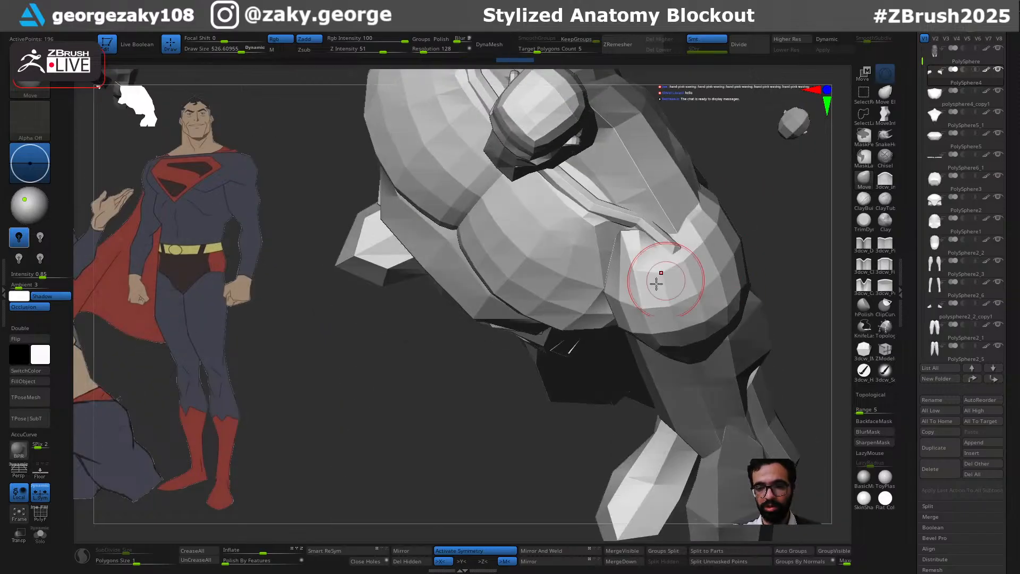
key("s")
left_click(610, 280)
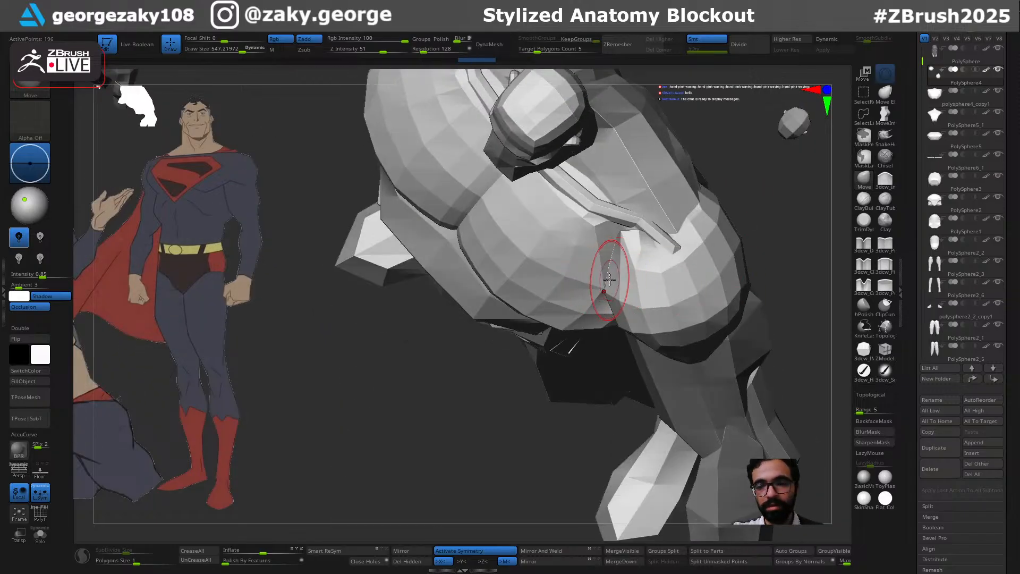
key("s")
left_click(609, 265)
mouse_move(645, 296)
right_mouse_down()
mouse_move(645, 278)
mouse_move(632, 276)
mouse_move(622, 298)
mouse_move(604, 285)
right_mouse_up()
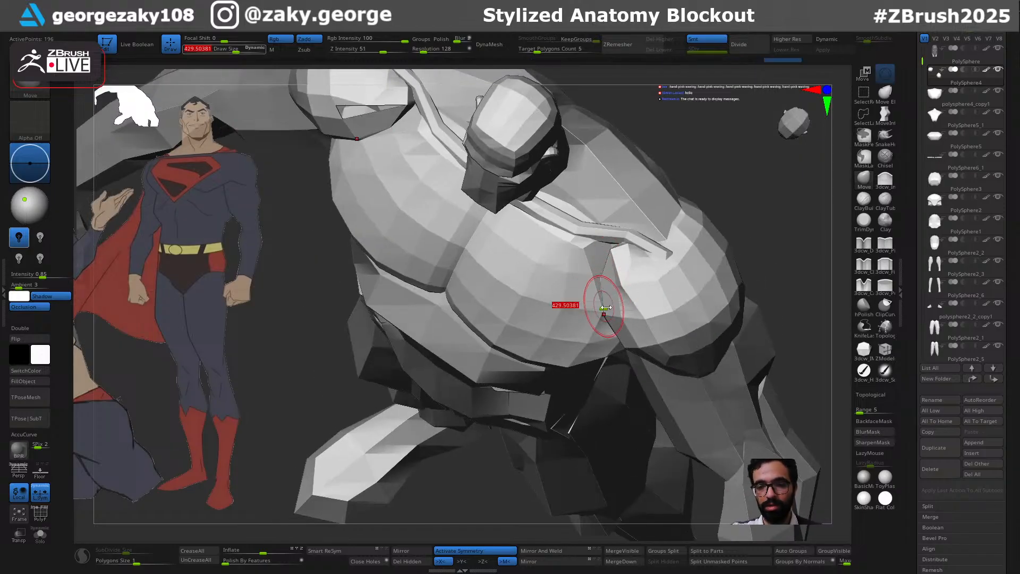
right_click_drag(682, 294, 749, 255)
Add slight volume to the deltoids and chest with the 3dcw_Inflate brush, sizing it to about 162 for the chest
right_click_drag(658, 398, 827, 294, "shift")
right_click_drag(712, 322, 726, 303, "ctrl")
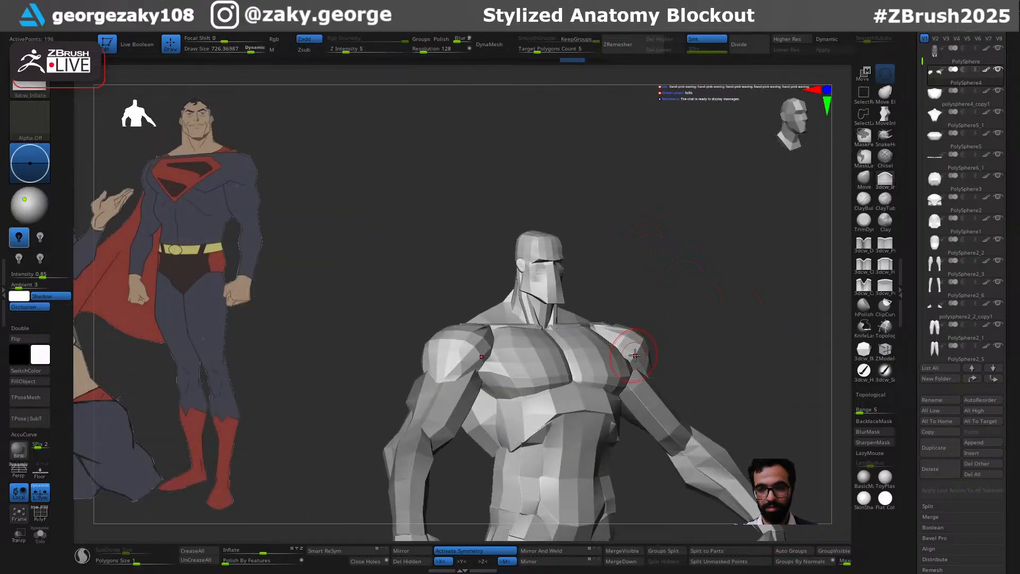
left_click(585, 351, "alt")
key("s")
left_click_drag(616, 351, 537, 355)
mouse_move(538, 355)
right_mouse_down("shift")
mouse_move(681, 333)
mouse_move(601, 343)
right_mouse_up("shift")
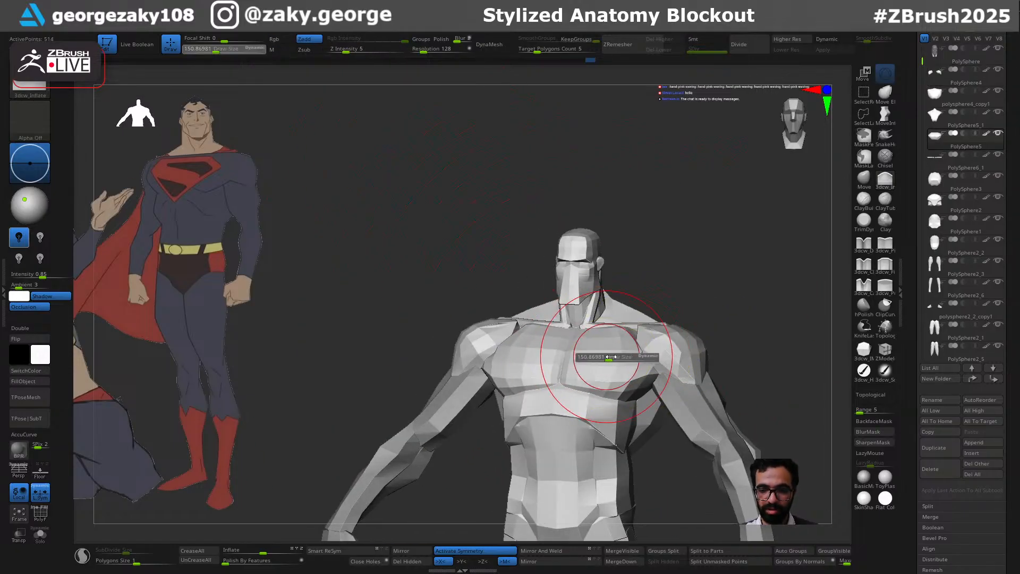
left_click_drag(599, 355, 614, 358)
right_click_drag(652, 323, 694, 280)
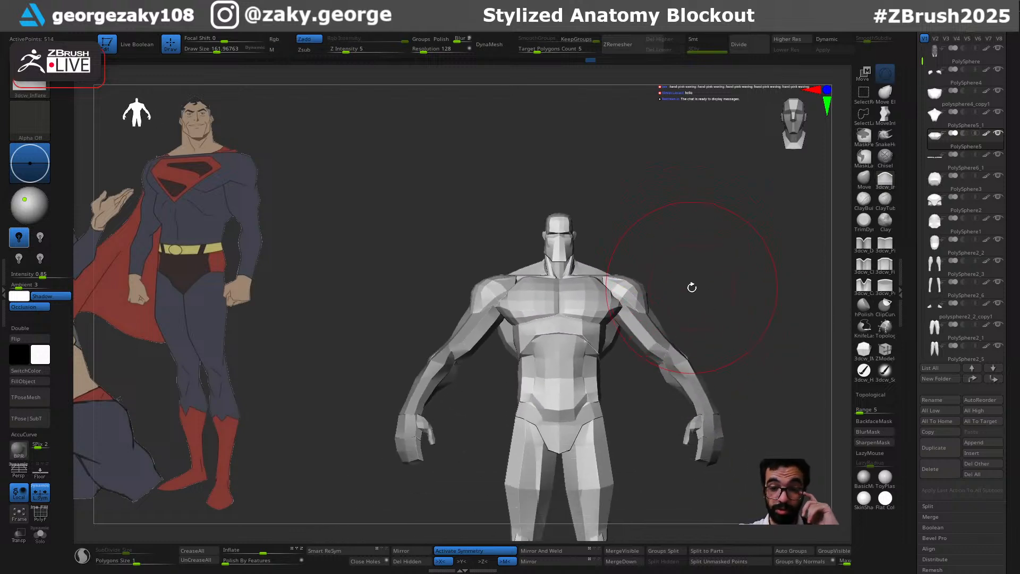
Make the rib cage piece below the chest active and display its polygon wireframe
left_click(598, 336, "alt")
mouse_move(694, 250)
right_mouse_down("ctrl")
mouse_move(702, 312)
mouse_move(768, 289)
mouse_move(588, 311)
right_mouse_up("ctrl")
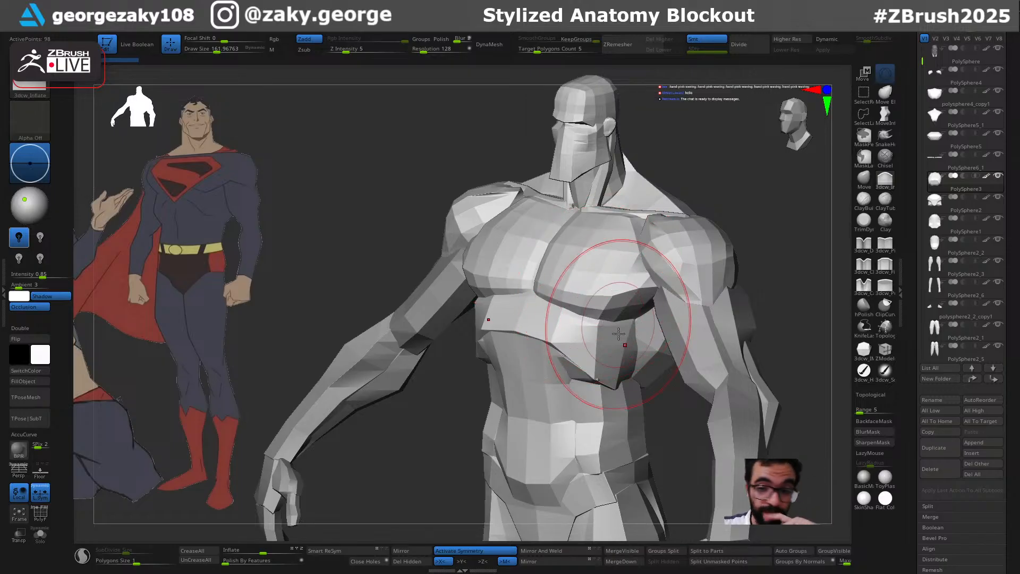
right_click_drag(593, 344, 797, 294)
key("shift+f")
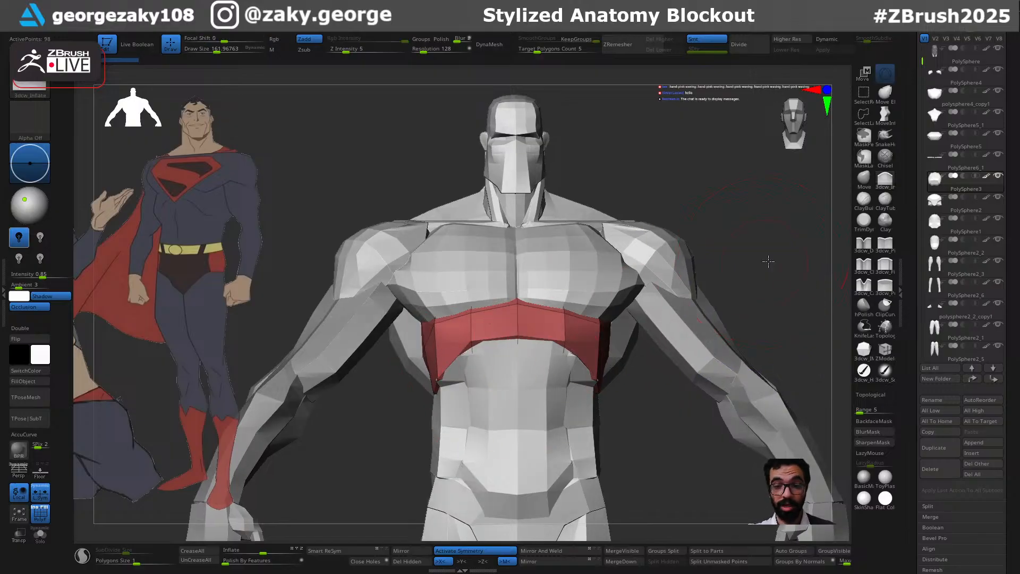
right_click_drag(768, 261, 813, 263)
mouse_move(691, 223)
right_mouse_down()
mouse_move(795, 208)
mouse_move(768, 209)
mouse_move(739, 255)
mouse_move(715, 260)
mouse_move(764, 248)
mouse_move(742, 241)
mouse_move(714, 253)
right_mouse_up()
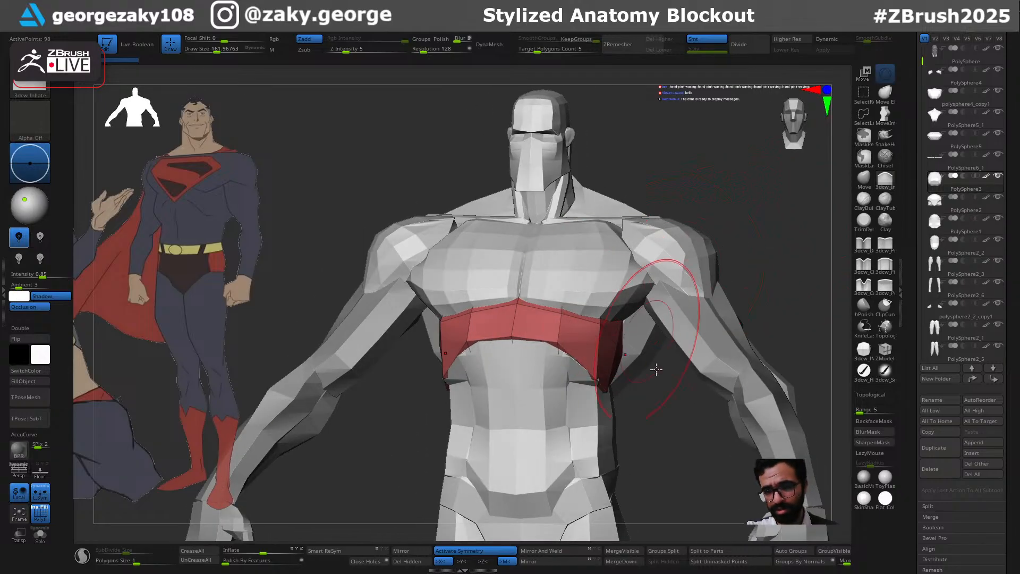
right_click_drag(646, 341, 658, 384, "shift")
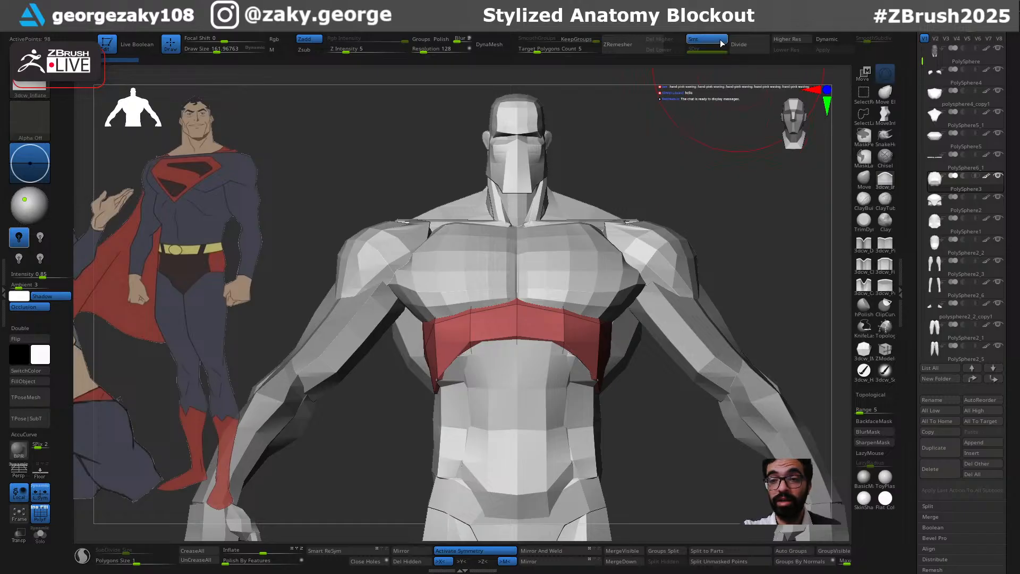
Subdivide the rib cage piece once without smoothing, delete its lower level and polish it by features
left_click(751, 51)
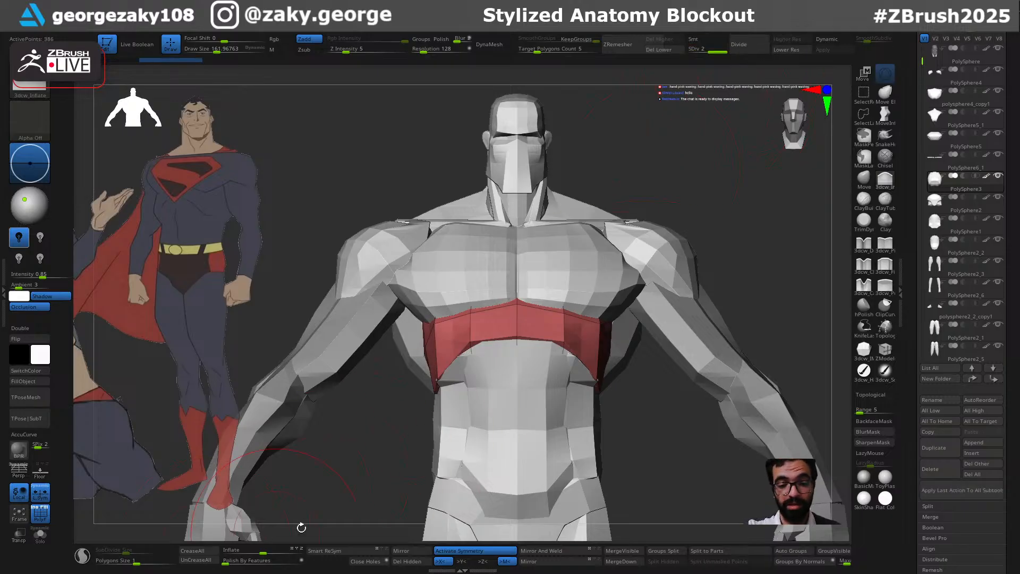
left_click(663, 48)
left_click(229, 562)
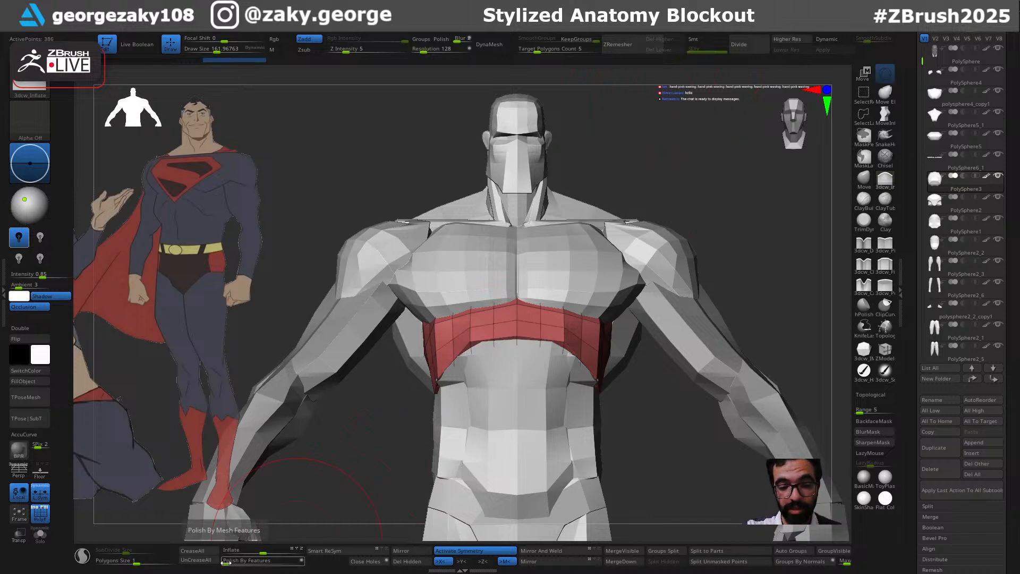
left_click_drag(729, 212, 426, 435)
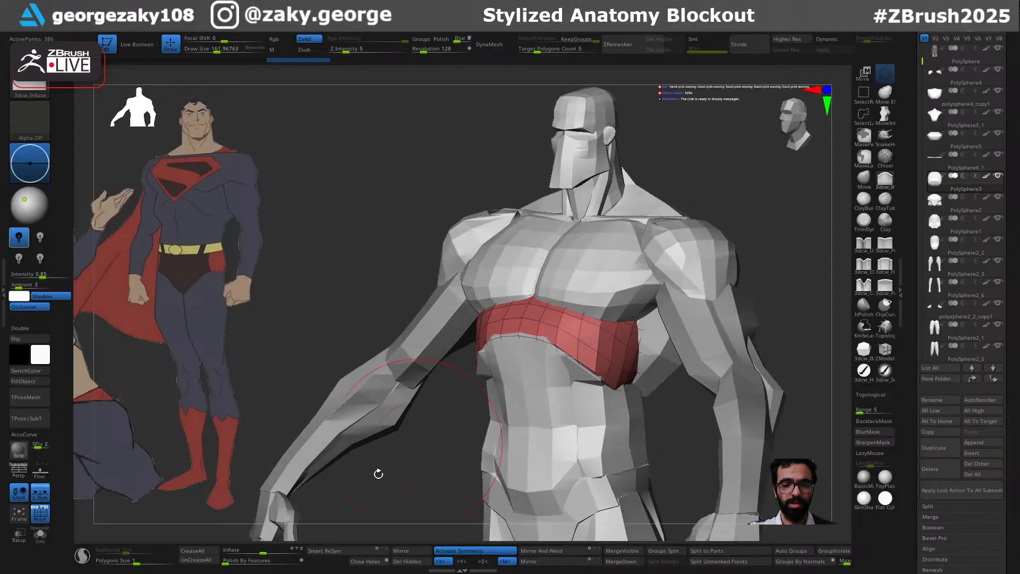
left_click_drag(760, 264, 797, 234)
Round out the sides of the rib cage piece with the Inflate brush at a draw size of about 156
right_click_drag(594, 326, 560, 328, "ctrl")
key("s")
left_click_drag(570, 303, 582, 303)
left_click_drag(739, 212, 686, 218)
key("b")
key("i")
key("n")
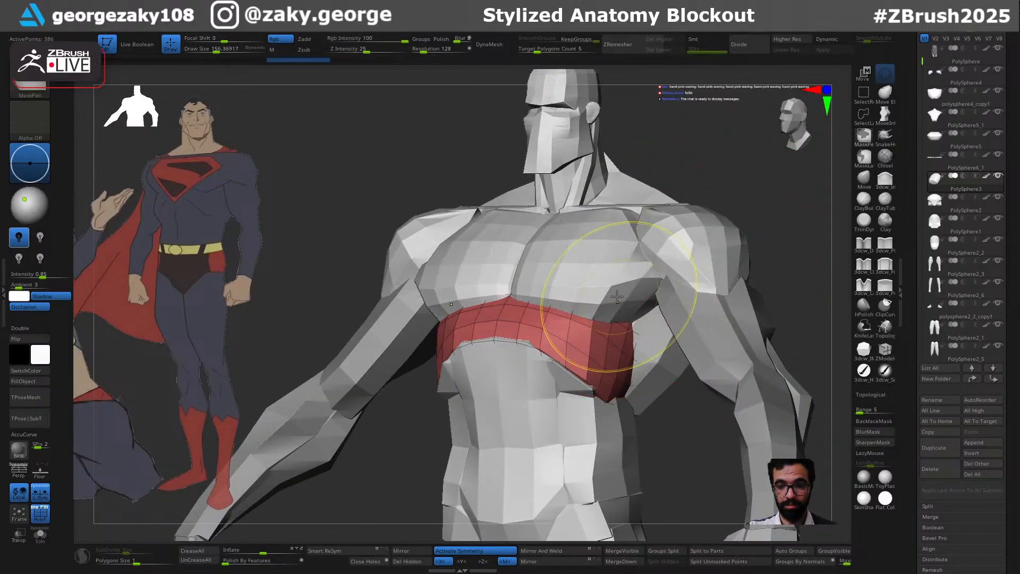
left_click_drag(744, 247, 785, 251, "shift")
Reshape the rib cage arch and its lower outer corners above the abdomen with a progressively smaller Move brush
key("ctrl")
key("ctrl+shift+z")
key("ctrl+shift+z")
key("ctrl+shift+z")
key("s")
key("s")
key("s")
left_click_drag(553, 346, 585, 360)
left_click_drag(658, 397, 581, 410)
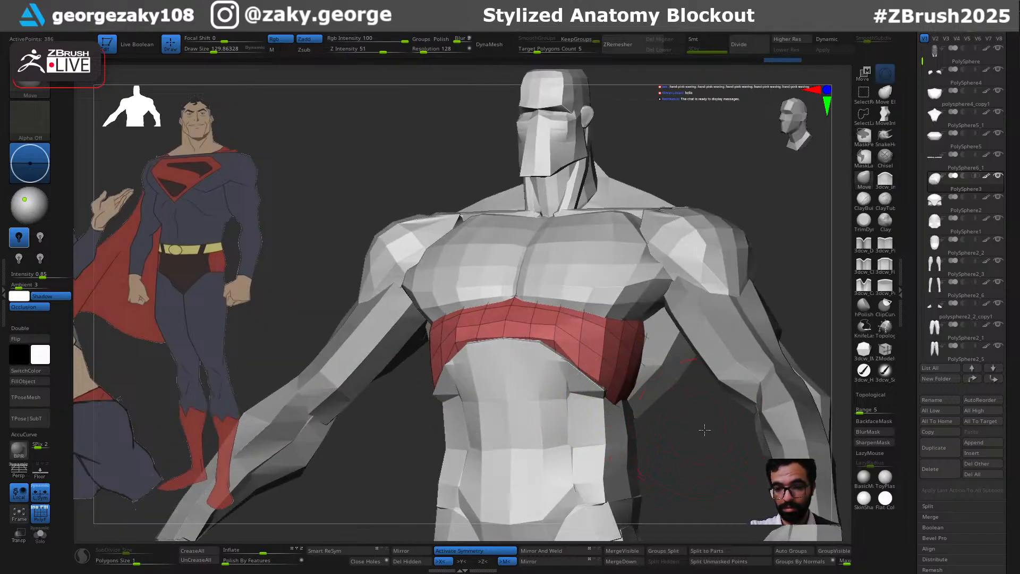
left_click_drag(703, 429, 588, 388, "shift")
mouse_move(645, 423)
left_mouse_down()
mouse_move(656, 423)
mouse_move(633, 431)
left_mouse_up()
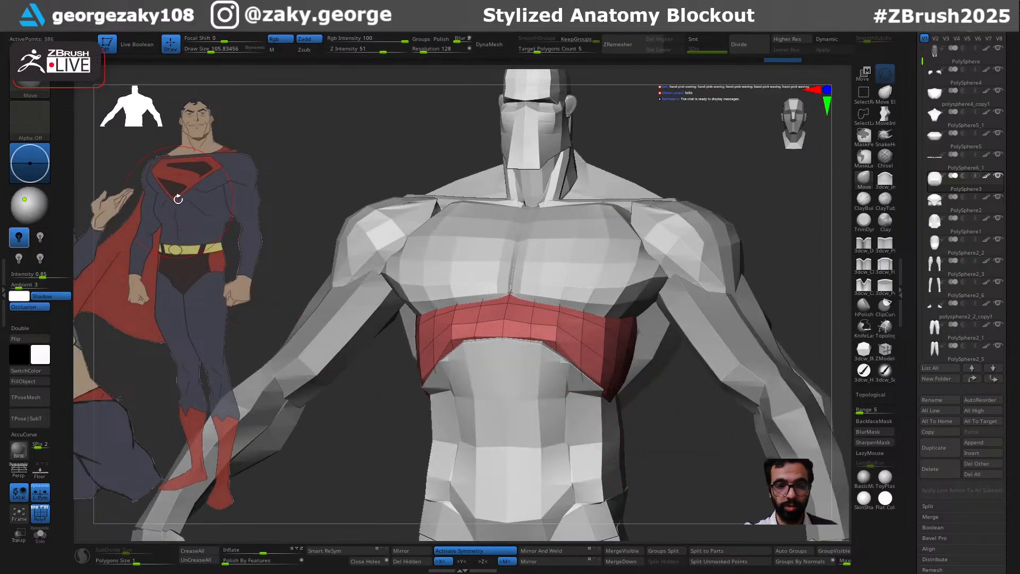
left_click_drag(668, 438, 644, 438)
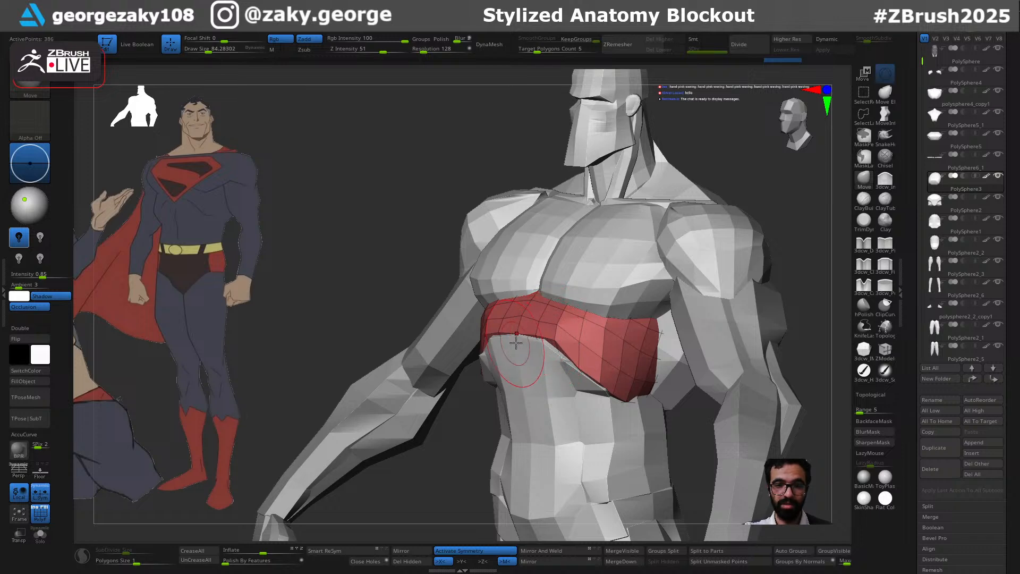
Make the central abdominal block below the rib cage the active piece for editing
left_click(575, 280, "alt")
key("ctrl")
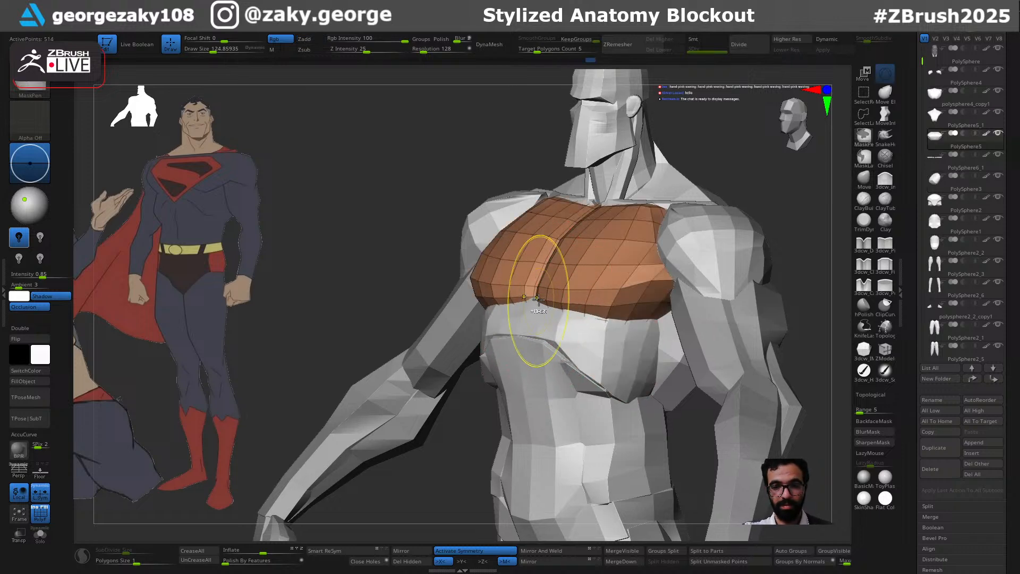
mouse_move(560, 318)
right_mouse_down()
mouse_move(651, 327)
mouse_move(590, 306)
mouse_move(640, 296)
mouse_move(686, 385)
mouse_move(556, 360)
mouse_move(539, 384)
right_mouse_up()
left_click(538, 356, "alt")
right_click_drag(642, 369, 624, 378, "shift")
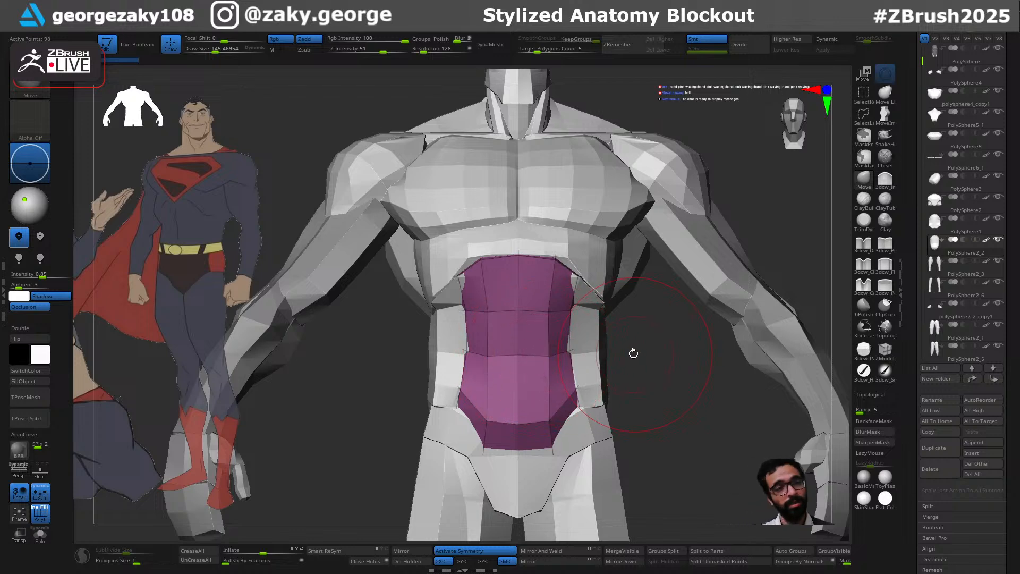
right_click_drag(670, 378, 656, 362, "alt")
right_click_drag(467, 350, 483, 381, "ctrl")
mouse_move(664, 330)
right_mouse_down()
mouse_move(684, 330)
mouse_move(674, 333)
right_mouse_up()
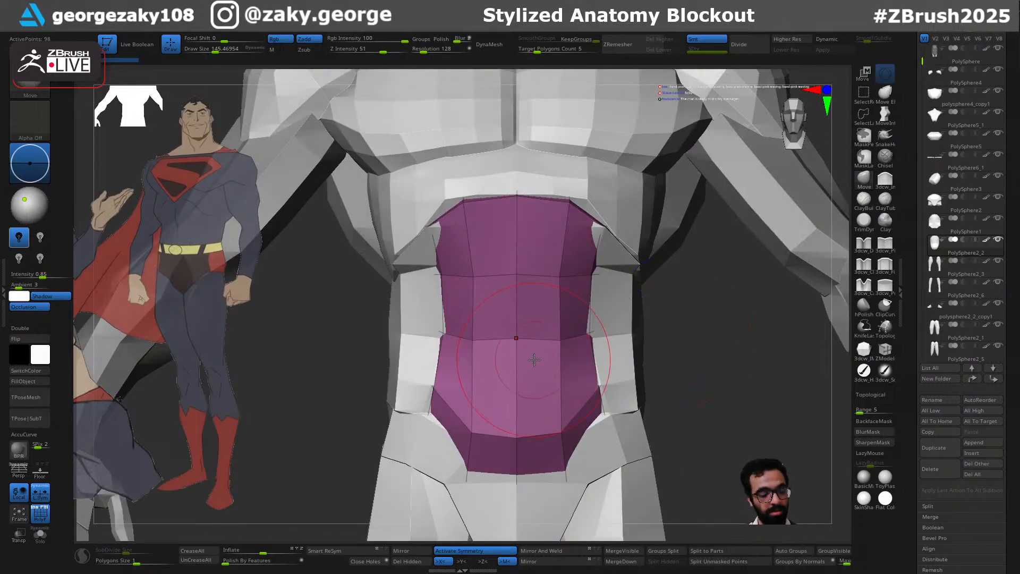
Insert a mirrored vertical edge loop close to each side of the abdomen's centre line with ZModeler
key("b")
key("z")
key("m")
left_click(526, 275)
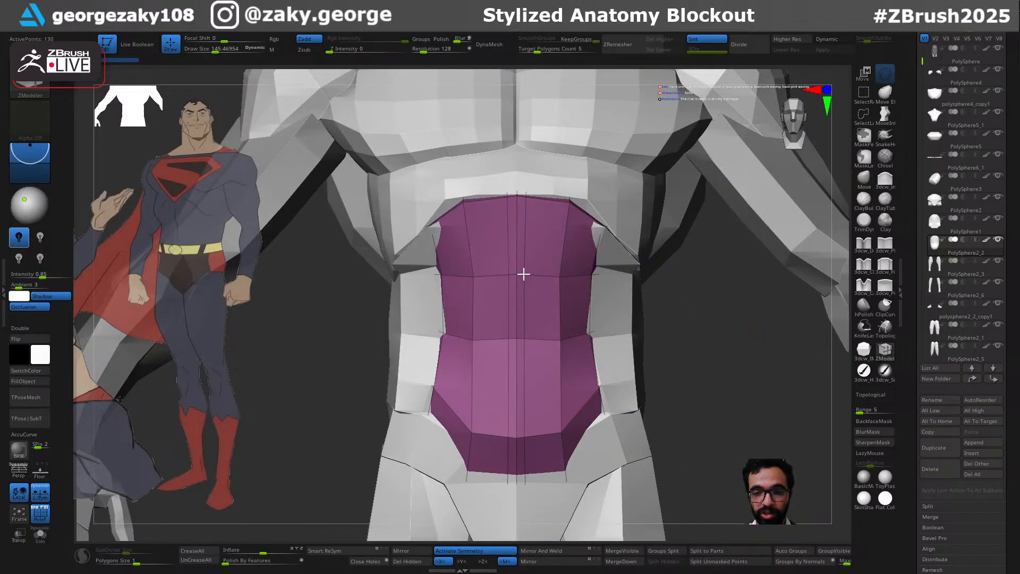
right_click_drag(712, 339, 718, 339)
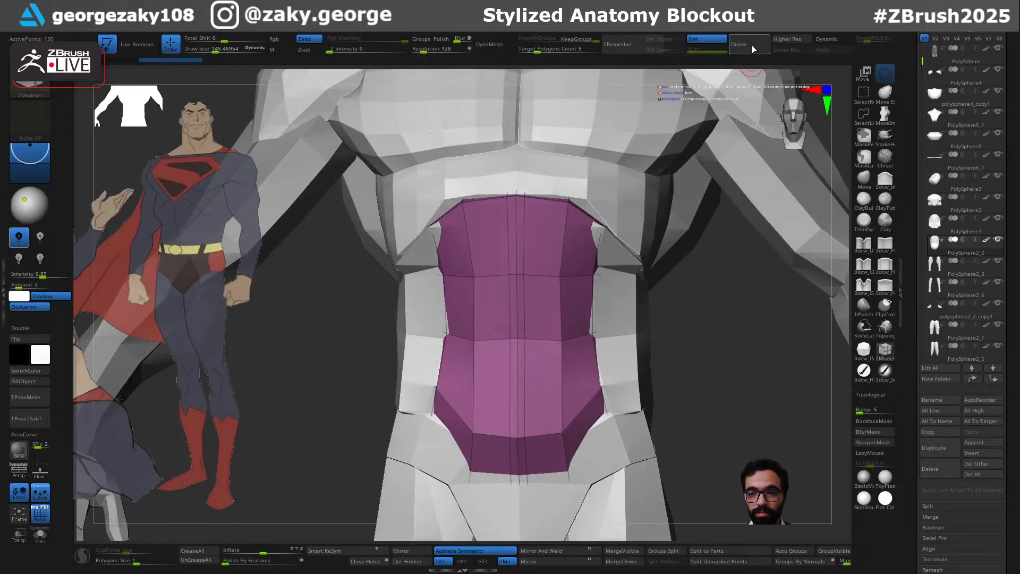
Try subdividing the abdominal block once with smoothing on, and undo the subdivision
left_click(754, 47)
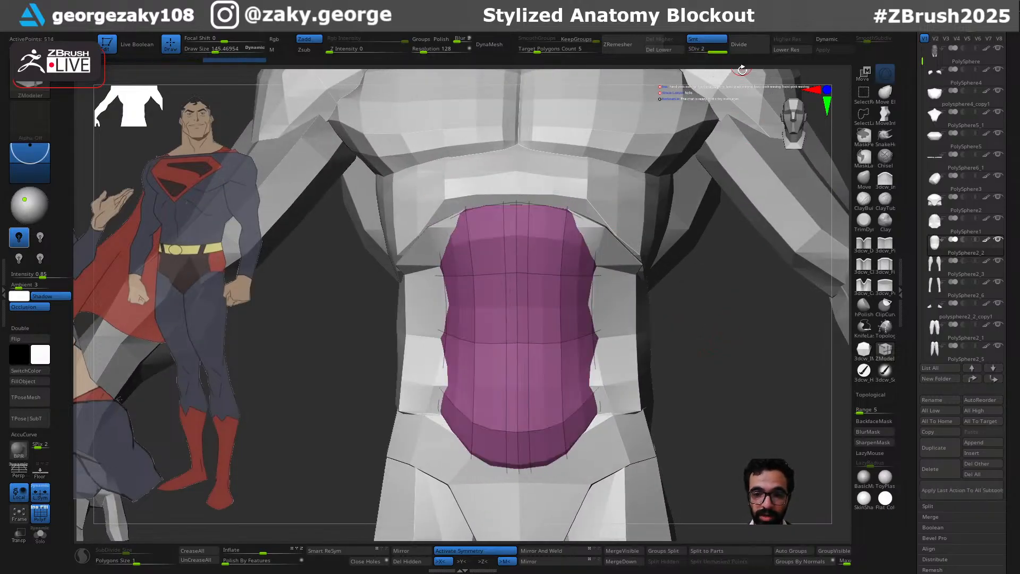
right_click_drag(727, 343, 742, 325)
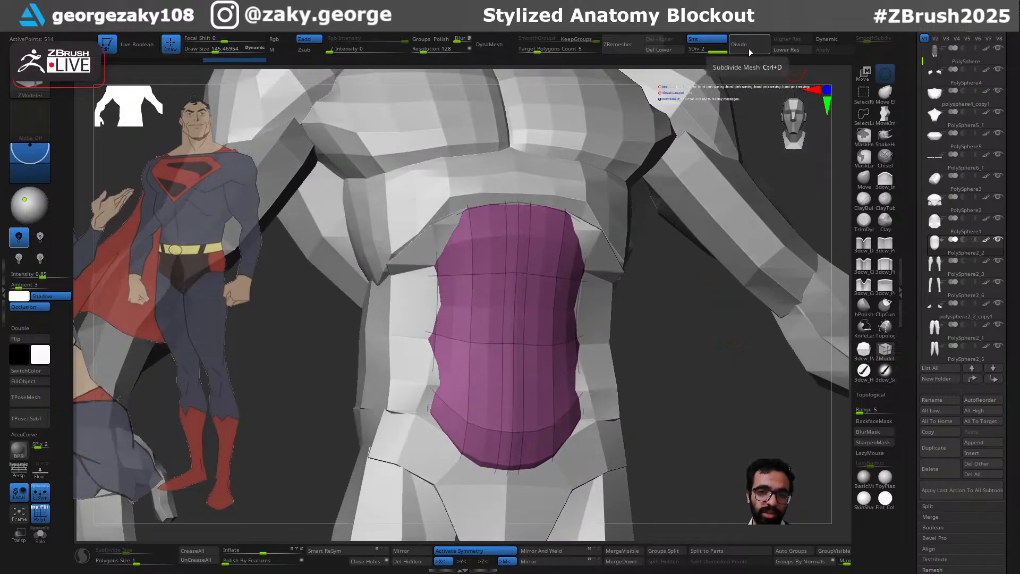
left_click(710, 42)
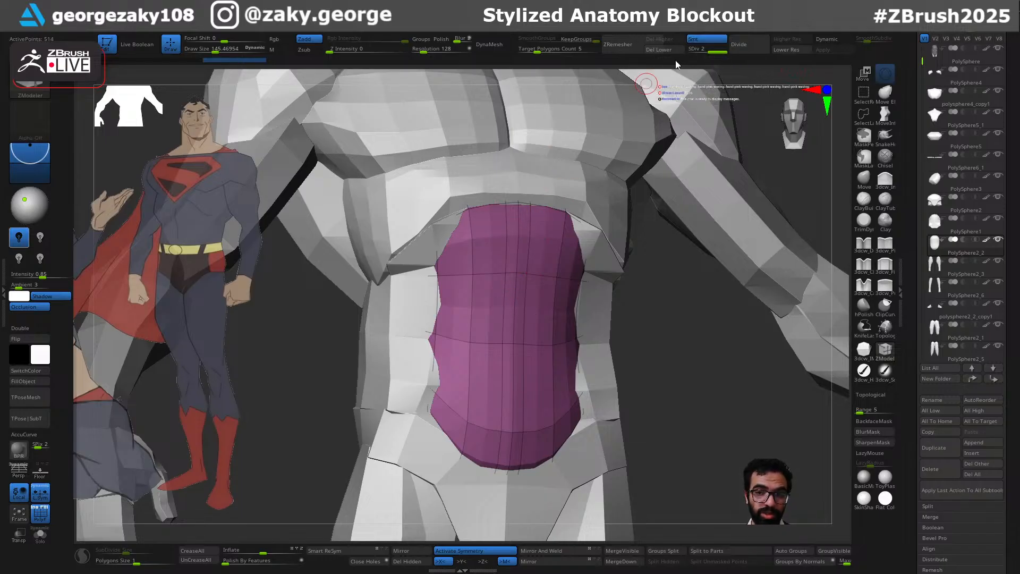
key("ctrl+z")
Subdivide the abdominal block once with smoothing turned off and delete its lower subdivision level
key("b")
key("z")
key("m")
left_click(717, 42)
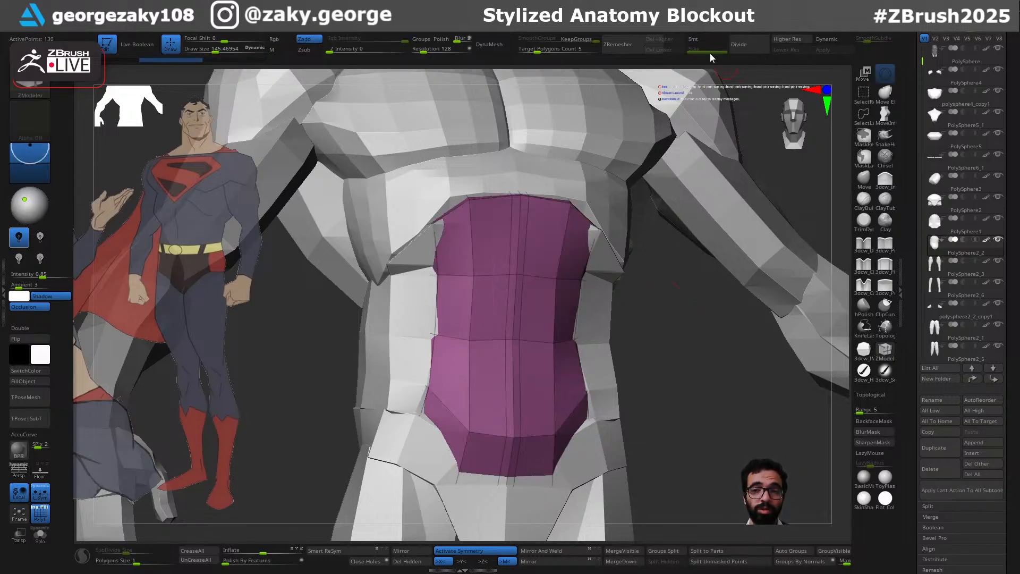
left_click(752, 46)
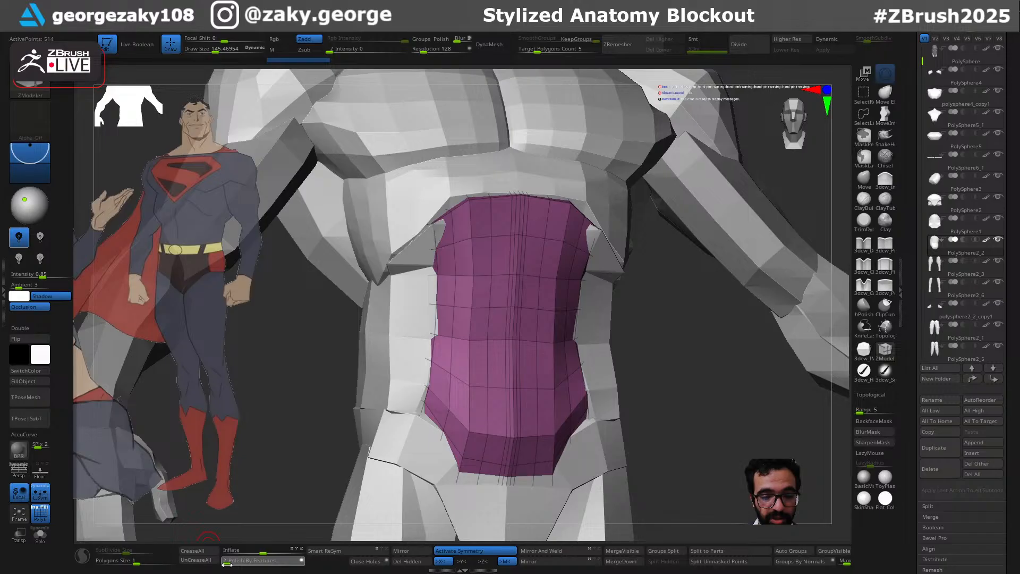
Try carving a vertical centre groove up the lower abdomen with DamStandard, undoing each stroke
left_click_drag(227, 565, 231, 564)
left_click_drag(631, 367, 691, 353)
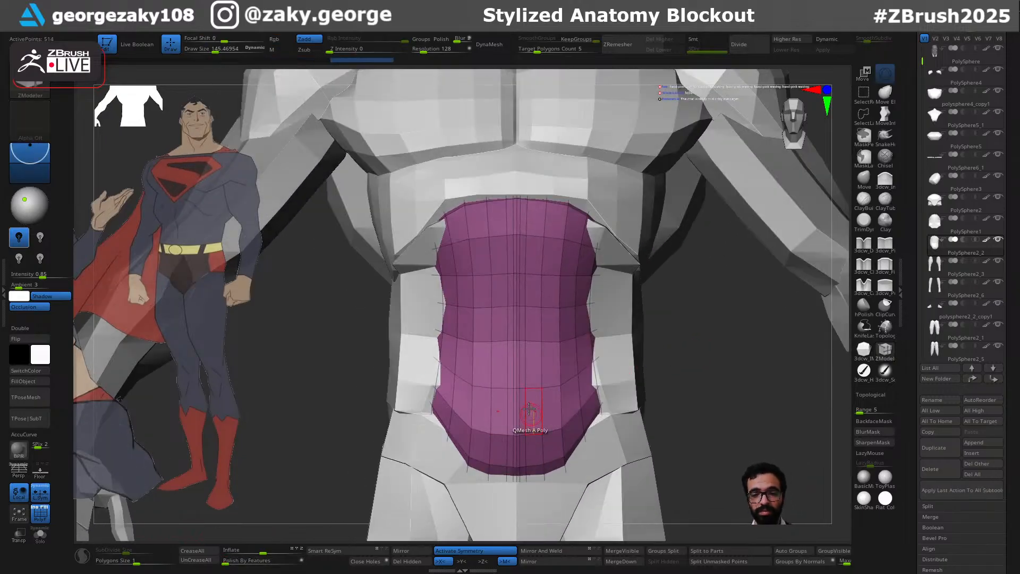
scroll(531, 414, "up", 3)
key("b")
key("d")
key("s")
key("s")
left_click_drag(533, 436, 529, 436)
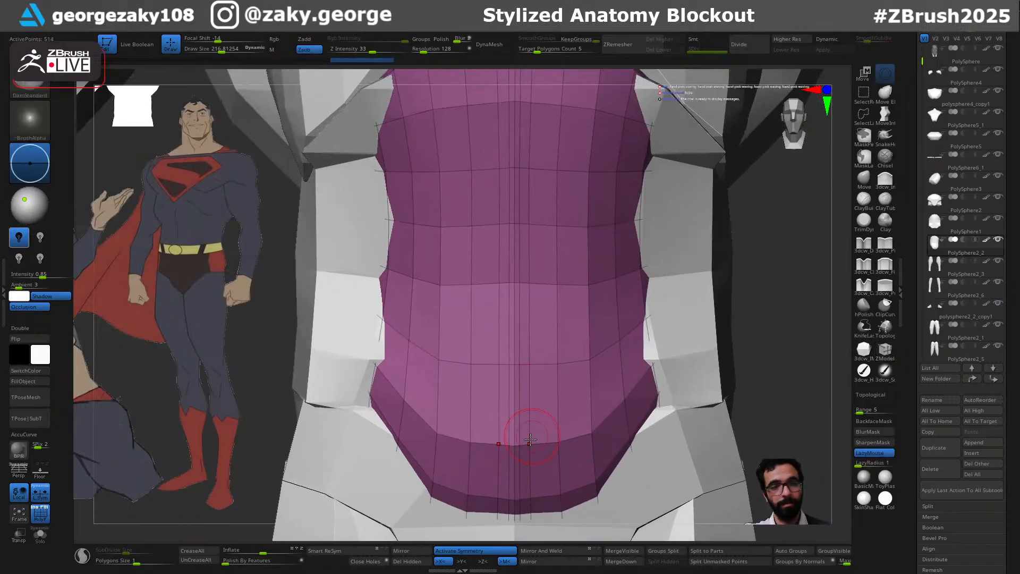
left_click_drag(515, 518, 514, 316)
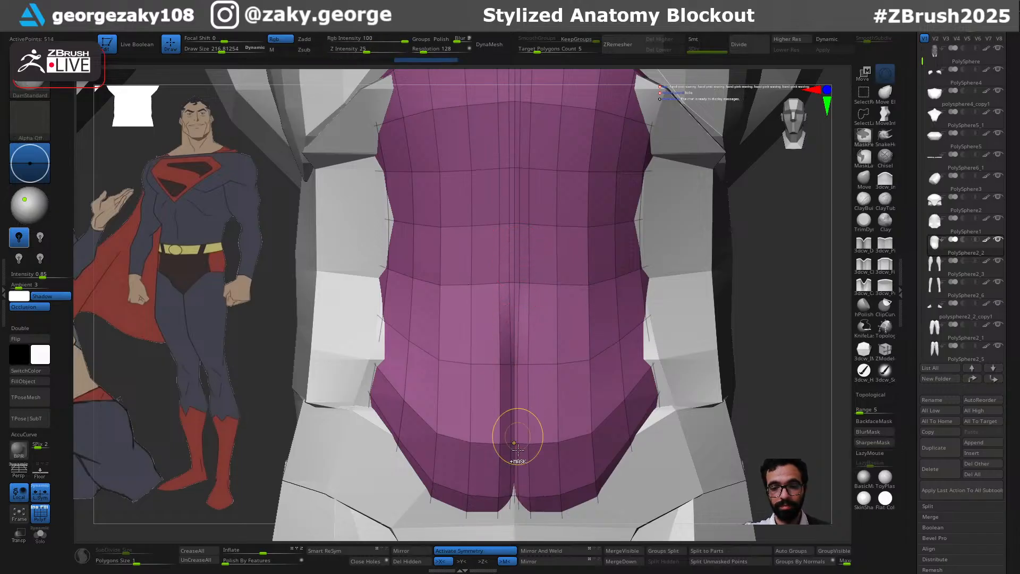
key("ctrl+z")
left_click_drag(515, 494, 514, 282)
key("ctrl+z")
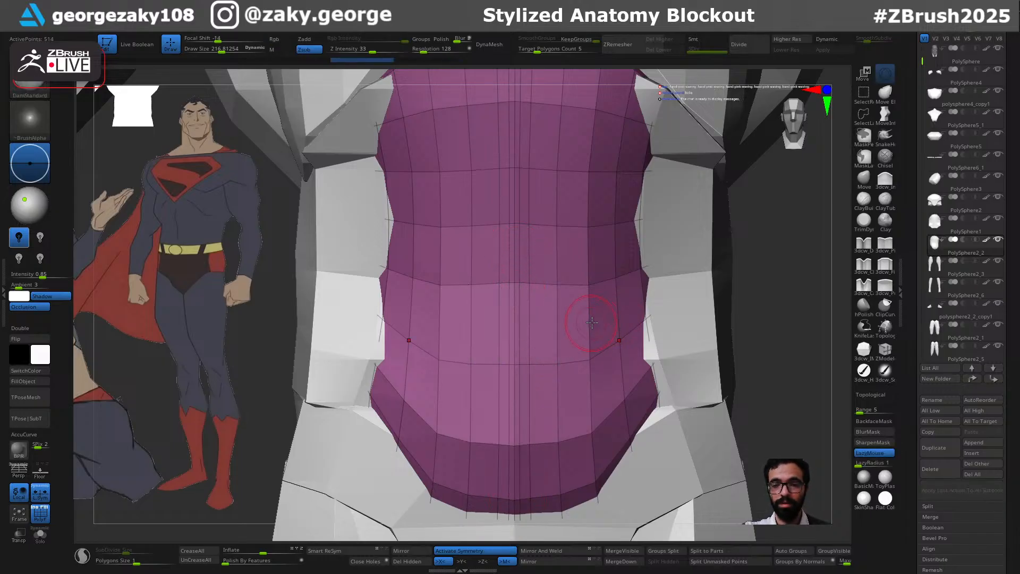
Insert two horizontal edge loops across the abdominal block at navel height with ZModeler
key("b")
key("z")
key("m")
left_click(585, 335)
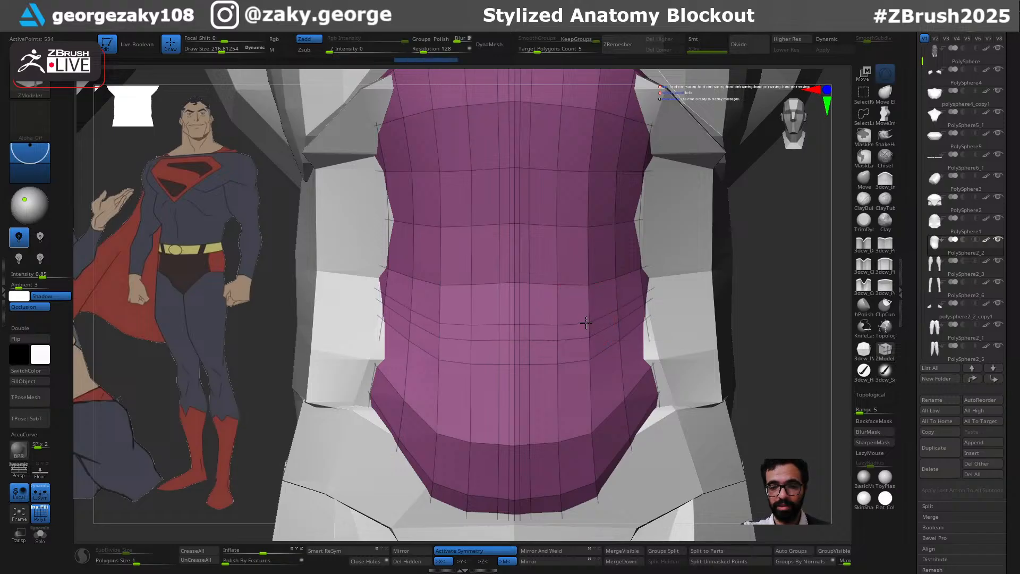
mouse_move(771, 273)
left_mouse_down()
mouse_move(787, 270)
mouse_move(754, 276)
left_mouse_up()
right_click_drag(640, 304, 569, 329, "ctrl")
Carve the vertical centre groove along the full height of the abdominal block with DamStandard and indent the navel
key("b")
key("d")
key("s")
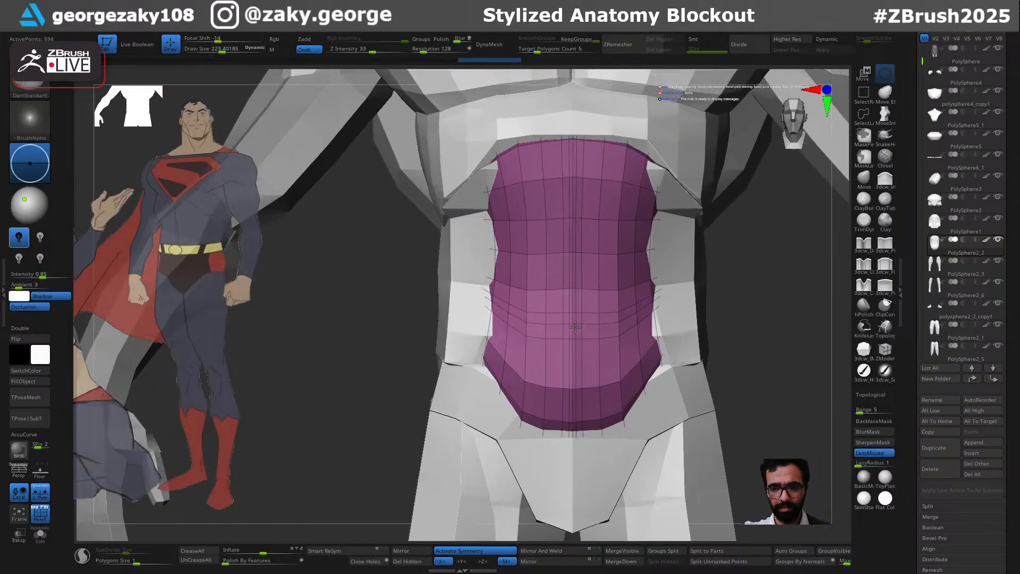
left_click_drag(573, 408, 573, 159)
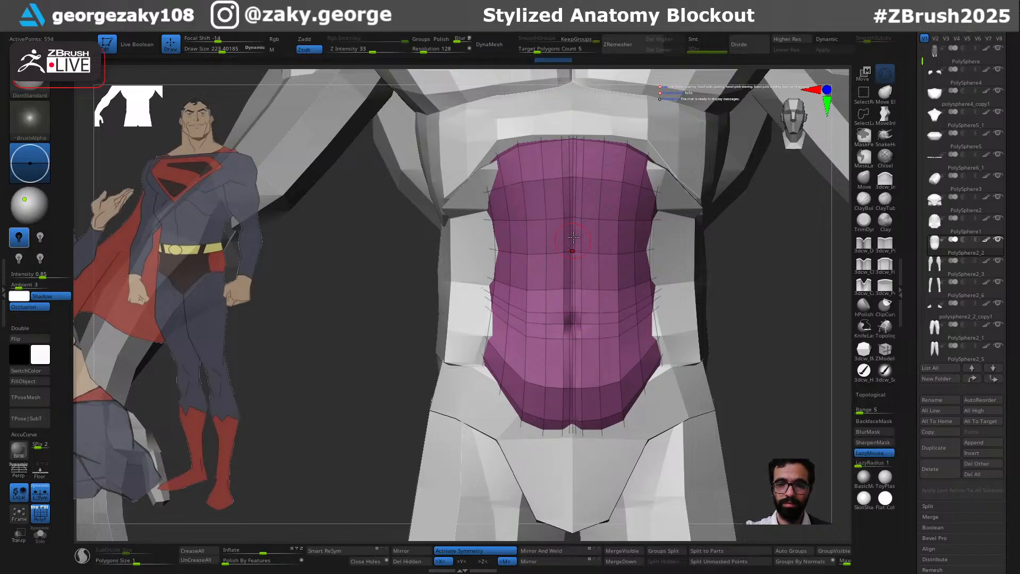
key("shift+f")
right_click_drag(633, 312, 569, 270)
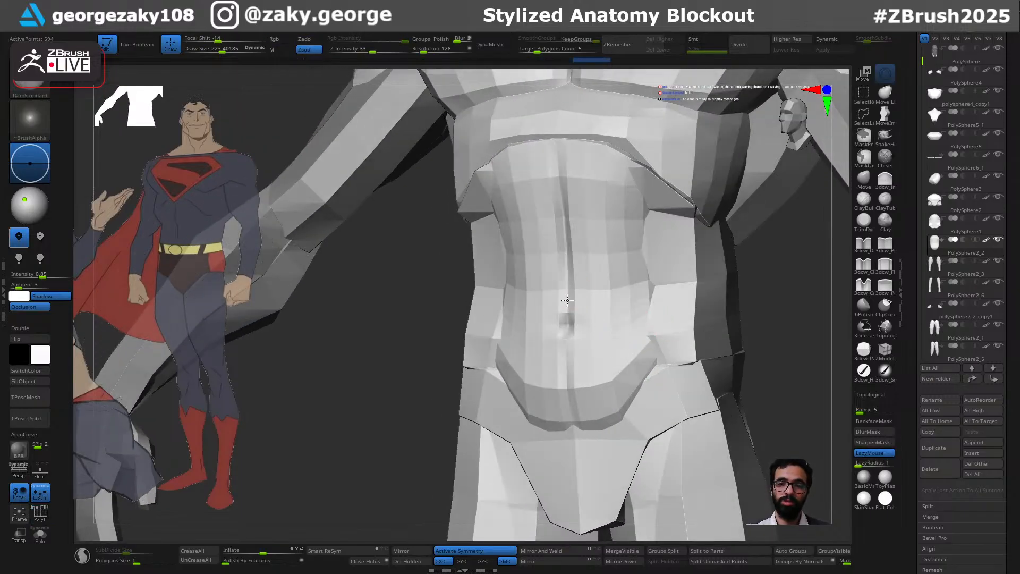
left_click_drag(569, 291, 553, 104)
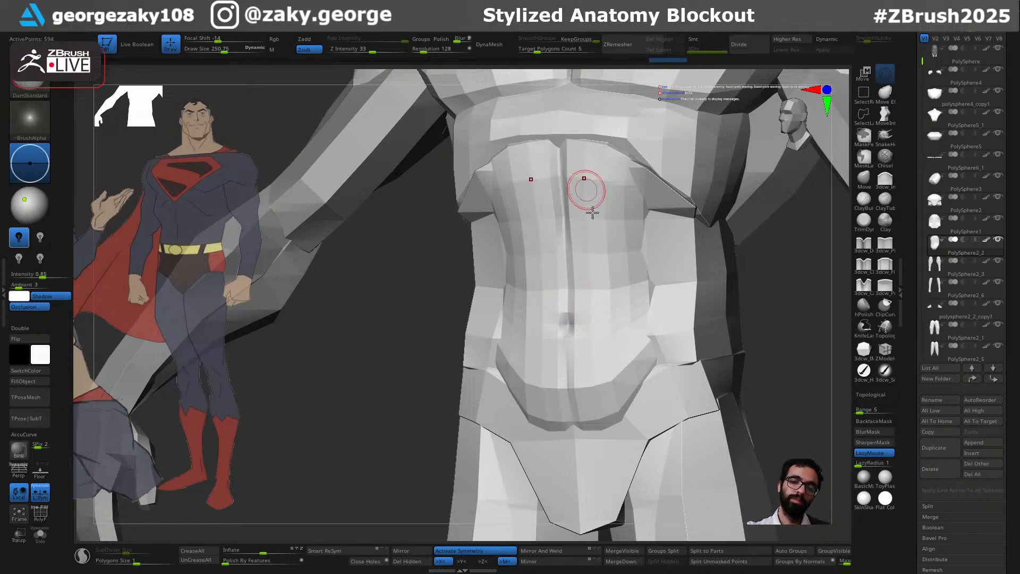
right_click_drag(586, 188, 611, 235)
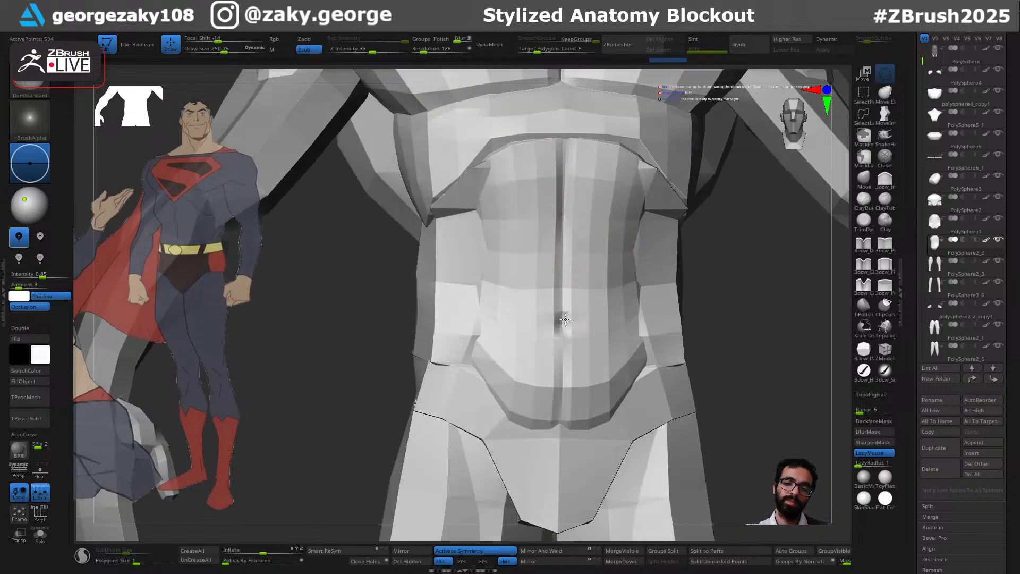
right_click_drag(603, 326, 564, 306)
Reshape the upper corners of the abdominal block under the rib cage with the Move brush
key("b")
key("m")
key("v")
key("s")
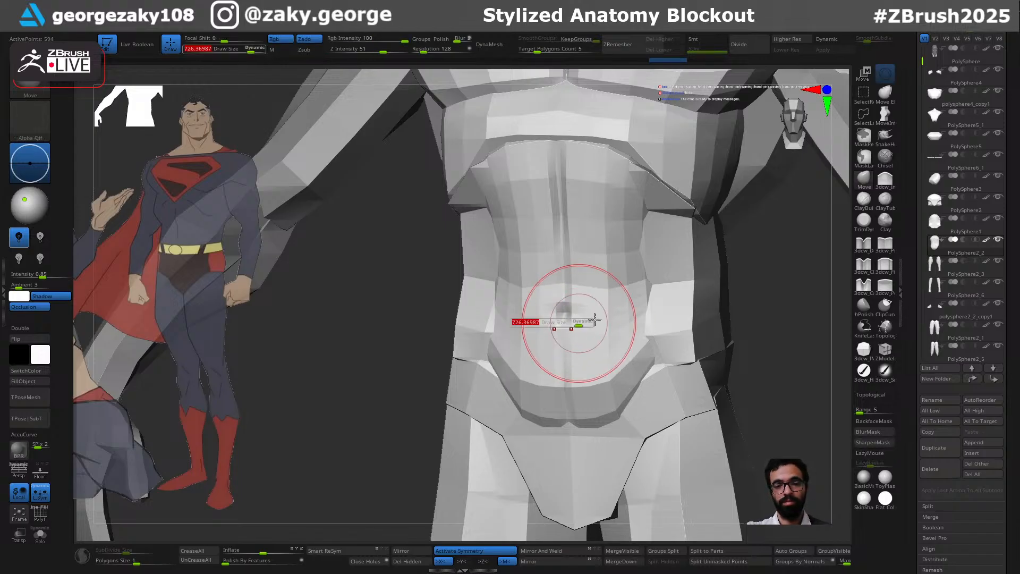
key("ctrl+shift+z")
key("ctrl+shift+z")
mouse_move(633, 324)
right_mouse_down("ctrl")
mouse_move(649, 291)
mouse_move(616, 291)
mouse_move(590, 218)
mouse_move(653, 239)
mouse_move(623, 248)
mouse_move(686, 245)
mouse_move(624, 269)
mouse_move(644, 245)
mouse_move(590, 271)
mouse_move(581, 280)
mouse_move(611, 299)
mouse_move(595, 301)
right_mouse_up("ctrl")
key("ctrl+shift+z")
mouse_move(554, 264)
right_mouse_down()
mouse_move(646, 247)
mouse_move(633, 274)
mouse_move(597, 269)
mouse_move(614, 241)
right_mouse_up()
left_click_drag(615, 232, 626, 229)
key("[")
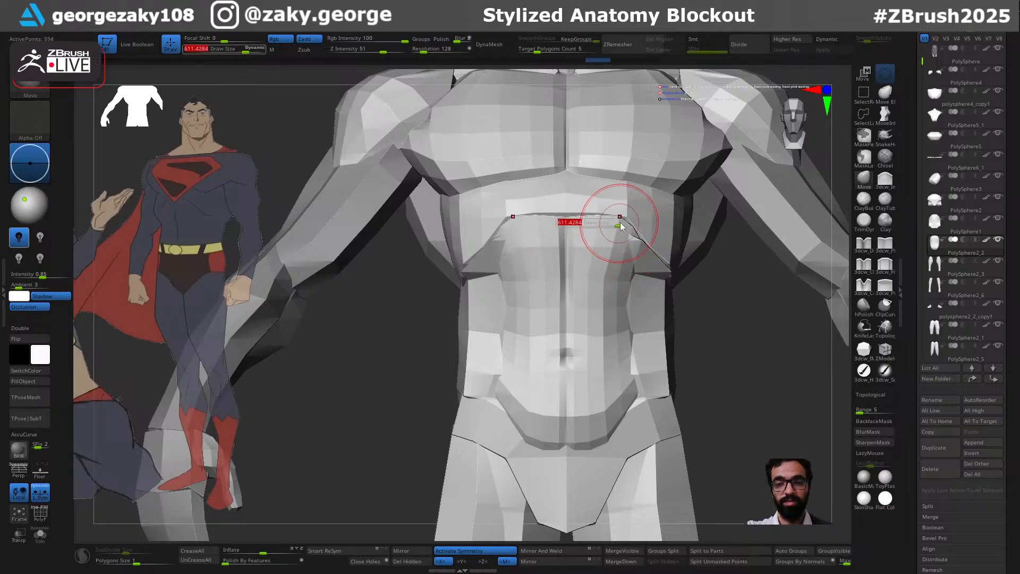
Pull the lower end of the abdominal block down over the pelvis with the Move brush
mouse_move(635, 233)
right_mouse_down()
mouse_move(649, 235)
mouse_move(613, 235)
mouse_move(651, 239)
mouse_move(622, 277)
mouse_move(615, 342)
right_mouse_up()
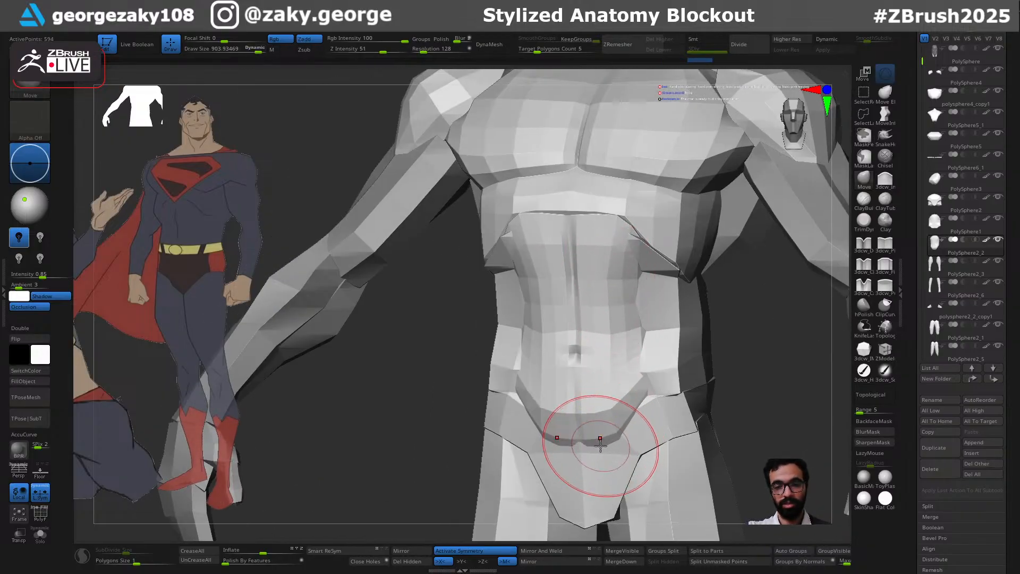
right_click_drag(602, 462, 595, 454)
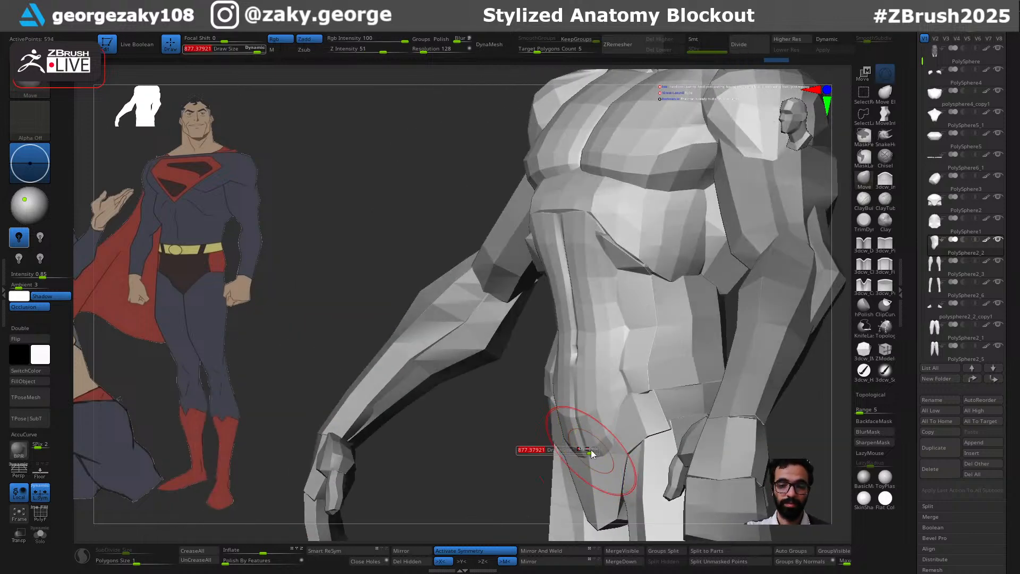
mouse_move(594, 460)
right_mouse_down()
mouse_move(621, 457)
mouse_move(657, 420)
right_mouse_up()
mouse_move(654, 317)
right_mouse_down()
mouse_move(659, 287)
mouse_move(645, 289)
mouse_move(697, 305)
mouse_move(679, 307)
right_mouse_up()
key("s")
Make the side waist pieces active with their wireframe shown and insert an extra edge loop with ZModeler
left_click(680, 307, "alt")
right_click_drag(733, 337, 682, 312)
key("shift+f")
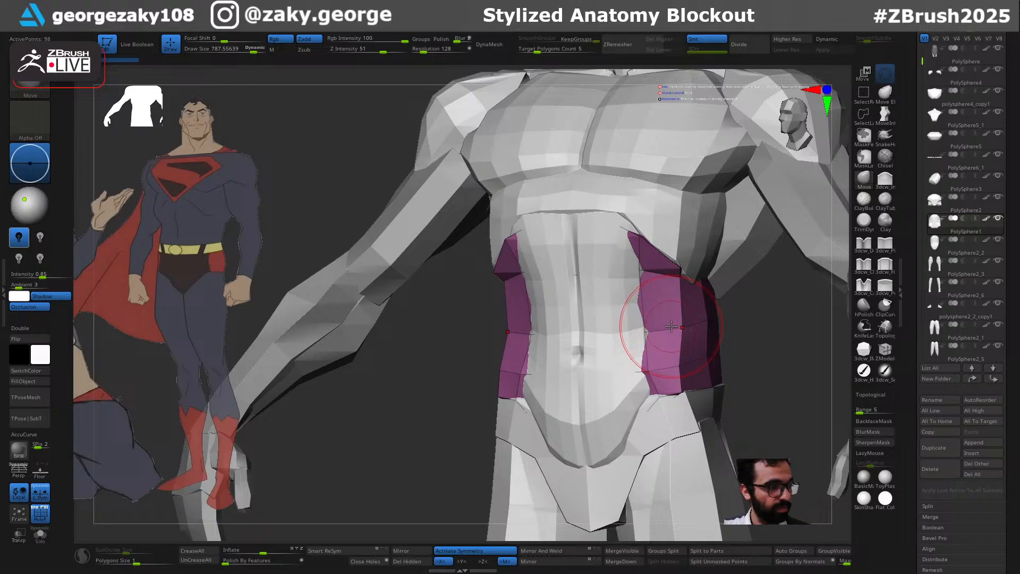
left_click_drag(748, 337, 834, 335)
left_click_drag(454, 399, 668, 312)
right_click_drag(633, 307, 706, 349, "ctrl")
key("b")
key("z")
key("m")
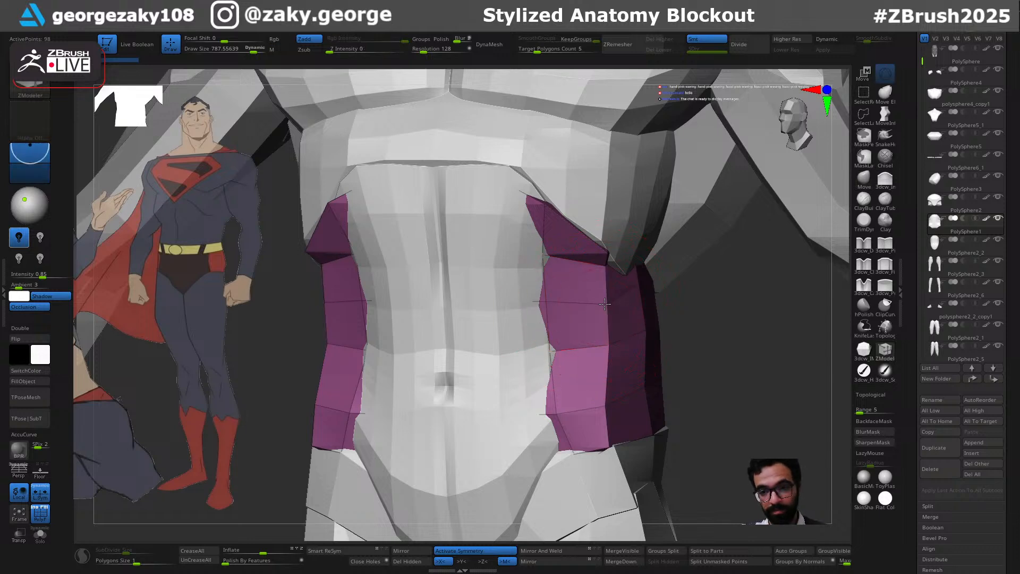
left_click_drag(666, 310, 751, 389)
left_click_drag(691, 412, 541, 446)
Adjust the lower front corners of the side waist pieces beside the pelvis with the Move brush
key("b")
key("m")
key("v")
key("s")
key("s")
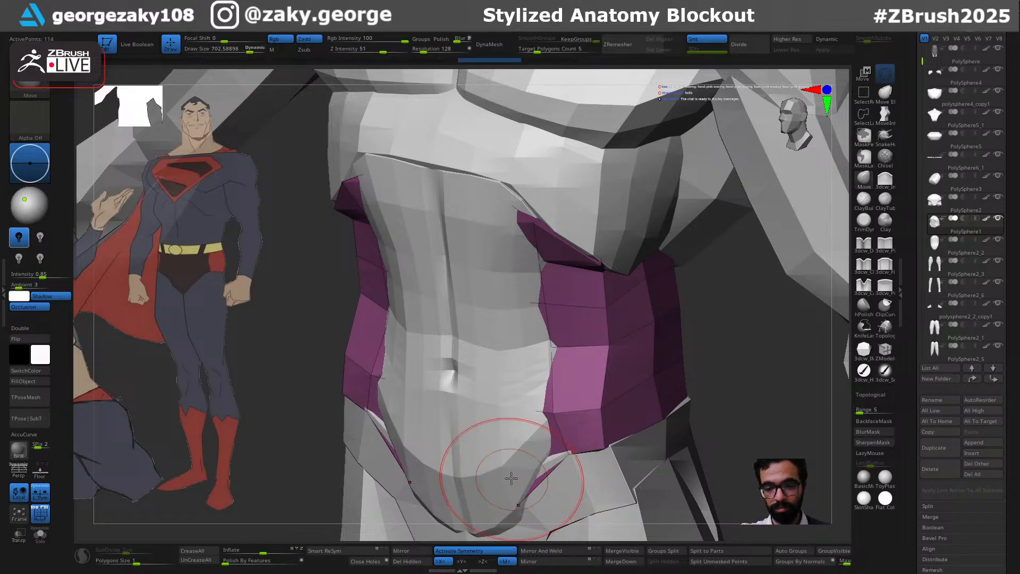
left_click_drag(724, 416, 746, 399)
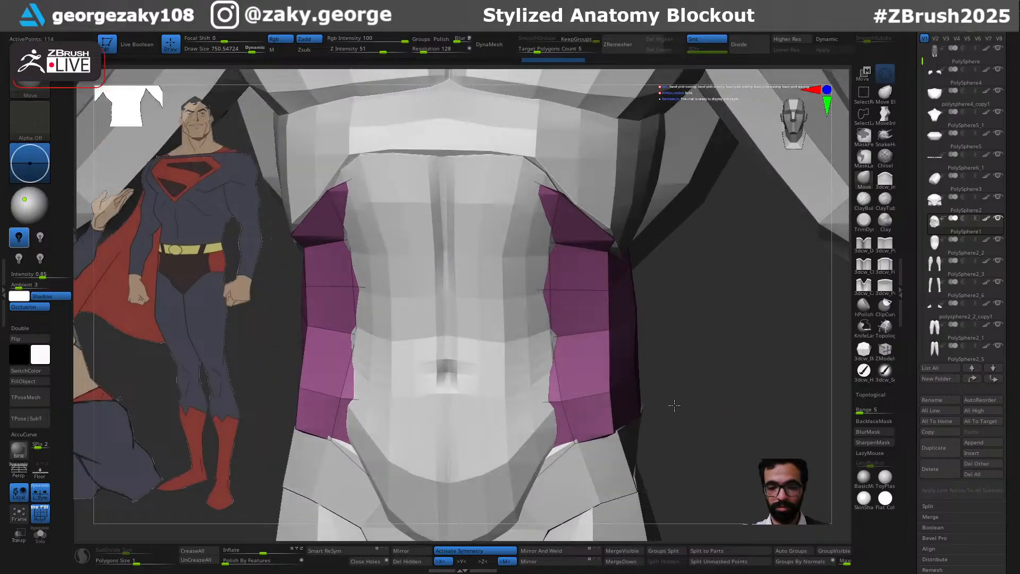
Subdivide the side waist pieces once and delete their lower subdivision level
left_click_drag(674, 406, 578, 375)
right_click_drag(659, 307, 660, 281, "ctrl")
mouse_move(625, 353)
left_mouse_down()
mouse_move(529, 351)
mouse_move(635, 353)
mouse_move(616, 354)
left_mouse_up()
right_click_drag(553, 343, 482, 282, "ctrl")
left_click_drag(582, 350, 712, 143)
left_click(756, 52)
left_click(670, 51)
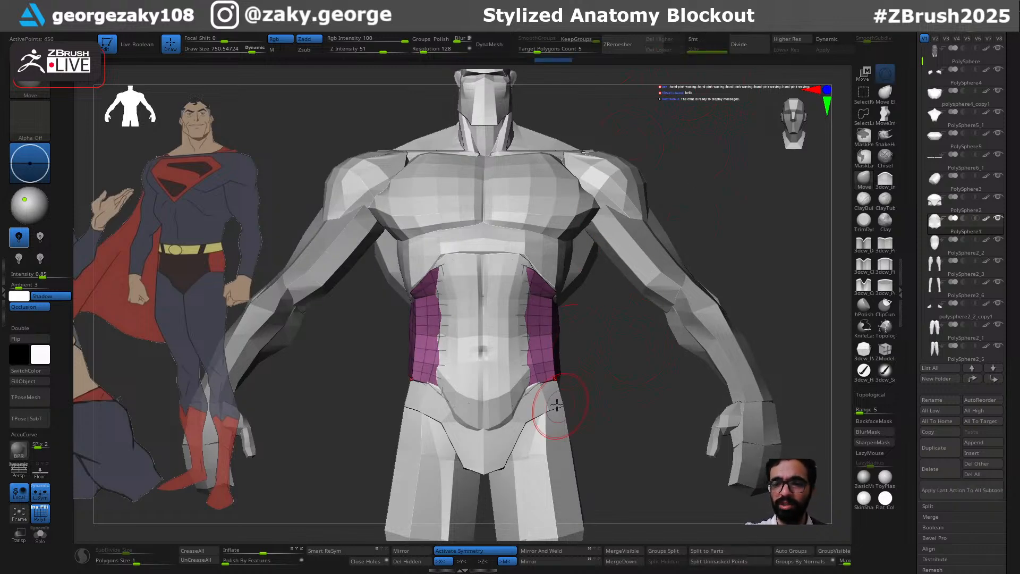
Smooth and refine the front edges of the side waist pieces where they meet the abdomen
left_click_drag(611, 407, 566, 388)
mouse_move(531, 315)
right_mouse_down("ctrl")
mouse_move(555, 368)
mouse_move(543, 338)
right_mouse_up("ctrl")
mouse_move(669, 342)
left_mouse_down()
mouse_move(611, 341)
mouse_move(697, 346)
mouse_move(668, 346)
left_mouse_up()
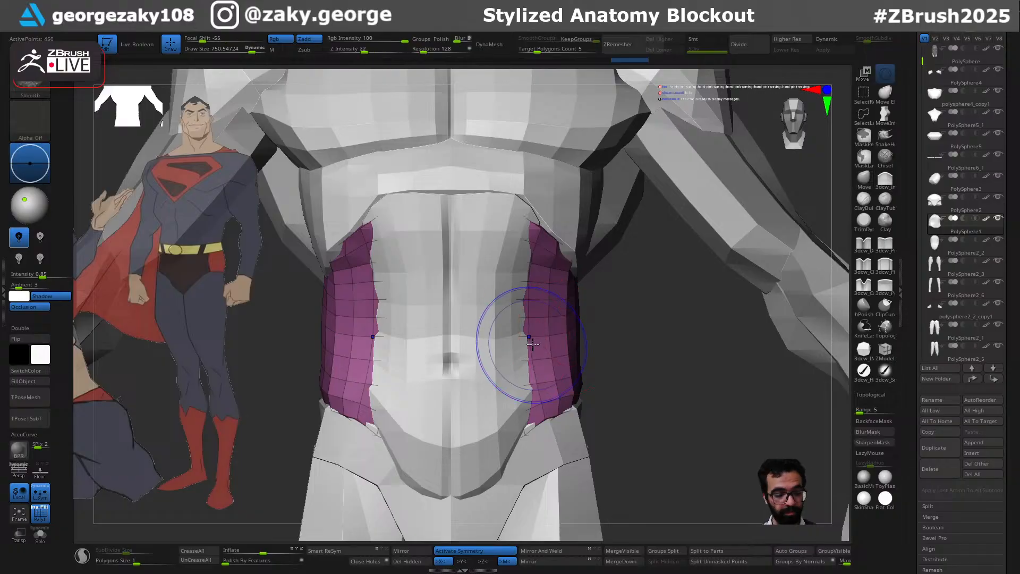
key("s")
key("s")
left_click_drag(534, 347, 520, 353)
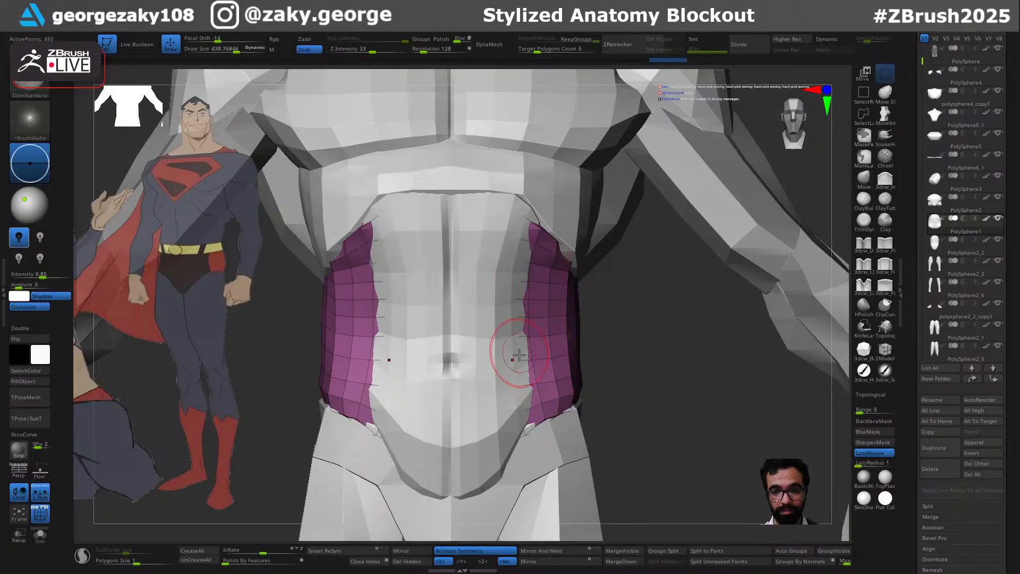
key("s")
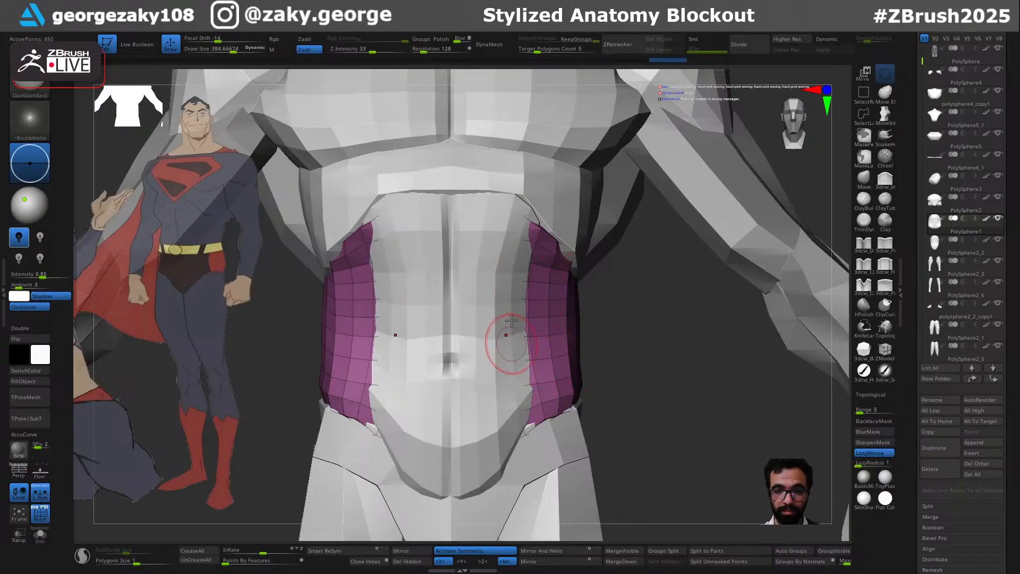
Hide the wireframe and deepen the navel of the abdominal block with DamStandard
left_click_drag(633, 362, 579, 260)
key("shift+f")
left_click_drag(574, 319, 490, 296)
mouse_move(593, 325)
left_mouse_down()
mouse_move(548, 325)
mouse_move(593, 324)
mouse_move(598, 377)
left_mouse_up()
left_click_drag(504, 285, 502, 287)
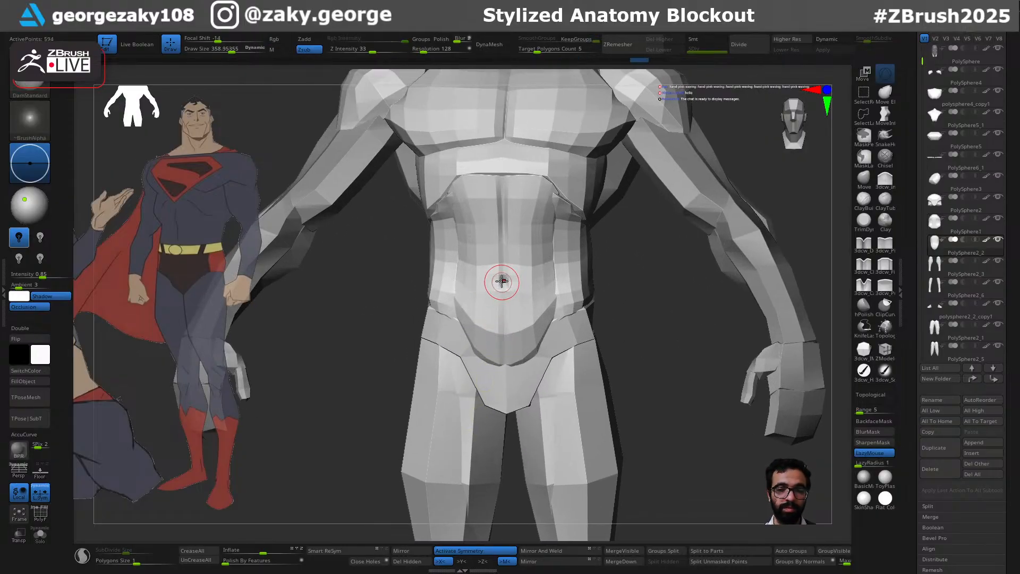
mouse_move(652, 306)
left_mouse_down()
mouse_move(631, 318)
mouse_move(516, 252)
left_mouse_up()
mouse_move(617, 179)
right_mouse_down("ctrl")
mouse_move(685, 270)
mouse_move(616, 228)
mouse_move(598, 366)
mouse_move(622, 356)
right_mouse_up("ctrl")
right_click_drag(621, 356, 572, 309, "ctrl")
mouse_move(572, 308)
right_mouse_down("ctrl")
mouse_move(569, 391)
mouse_move(552, 374)
right_mouse_up("ctrl")
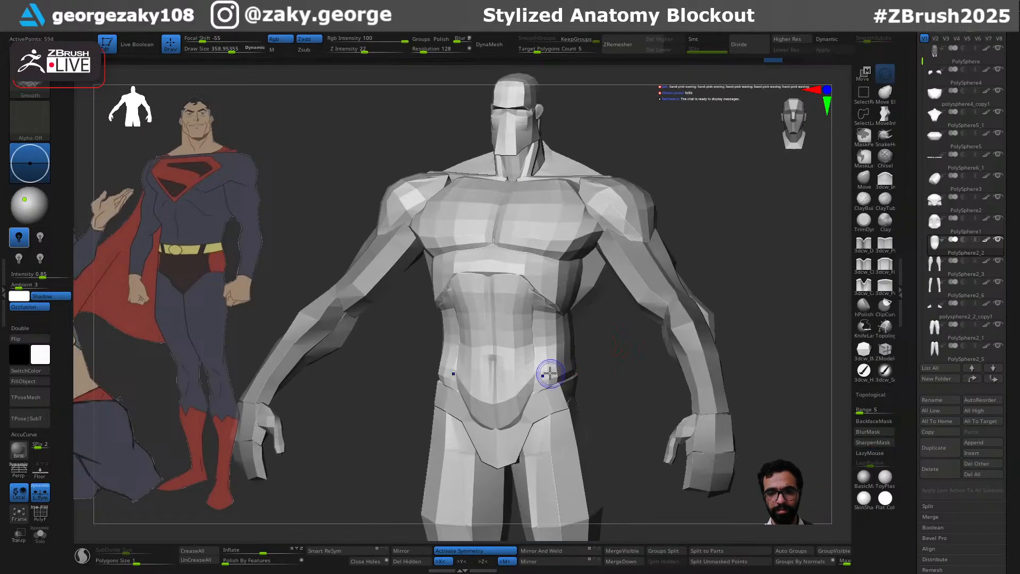
Carve mirrored creases into the side waist pieces with an enlarged DamStandard brush
mouse_move(604, 347)
right_mouse_down()
mouse_move(561, 375)
mouse_move(564, 363)
mouse_move(635, 356)
mouse_move(535, 371)
right_mouse_up()
key("s")
key("ctrl+z")
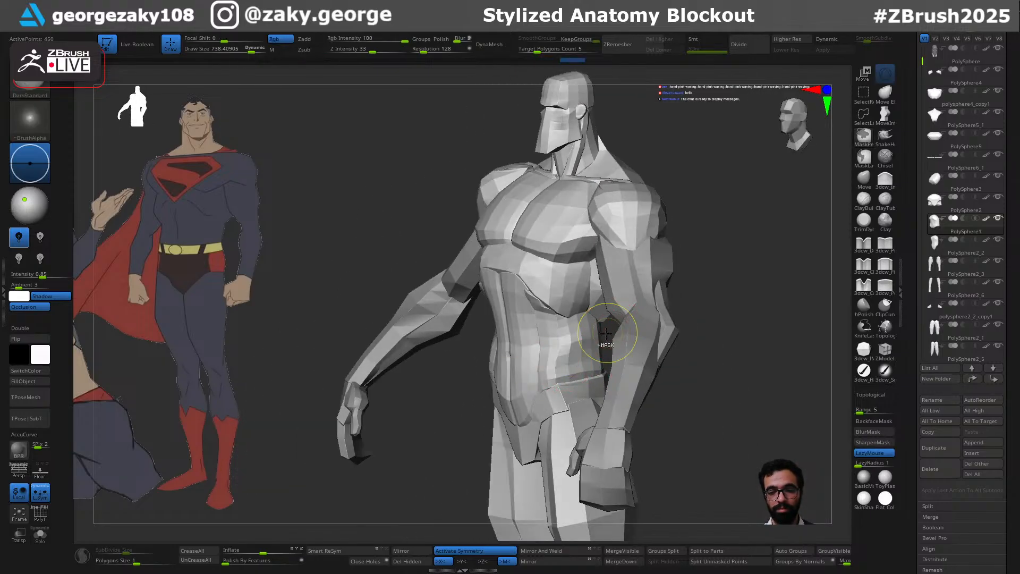
left_click_drag(554, 347, 561, 321)
right_click_drag(726, 337, 782, 336)
right_click_drag(606, 337, 636, 385)
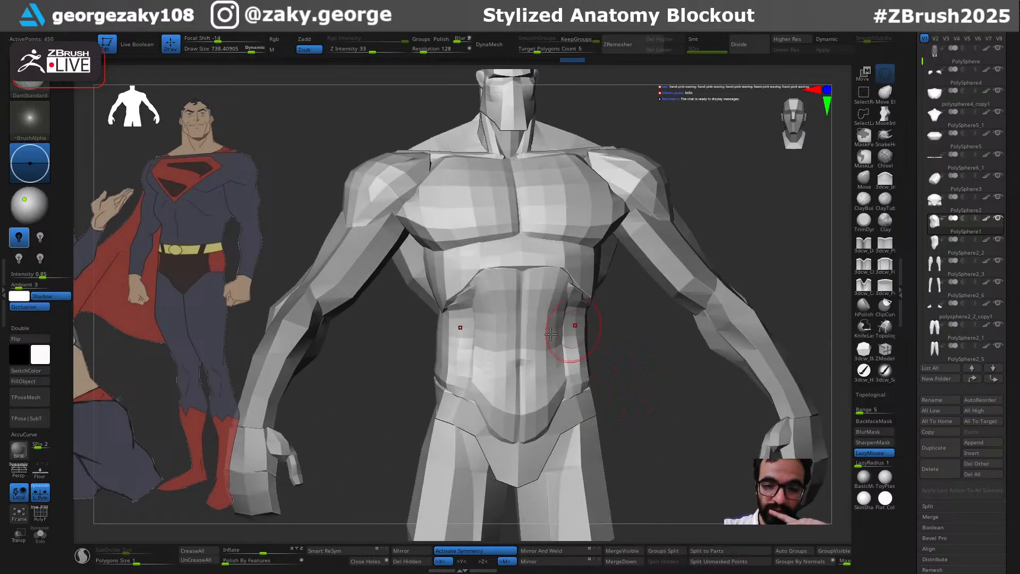
Refine the outer contour of the side waist pieces below the rib cage with a small Move brush
mouse_move(561, 371)
right_mouse_down()
mouse_move(627, 361)
mouse_move(577, 355)
right_mouse_up()
mouse_move(515, 334)
right_mouse_down("ctrl")
mouse_move(611, 268)
mouse_move(558, 285)
mouse_move(587, 267)
mouse_move(610, 280)
mouse_move(594, 291)
right_mouse_up("ctrl")
key("b")
key("m")
key("v")
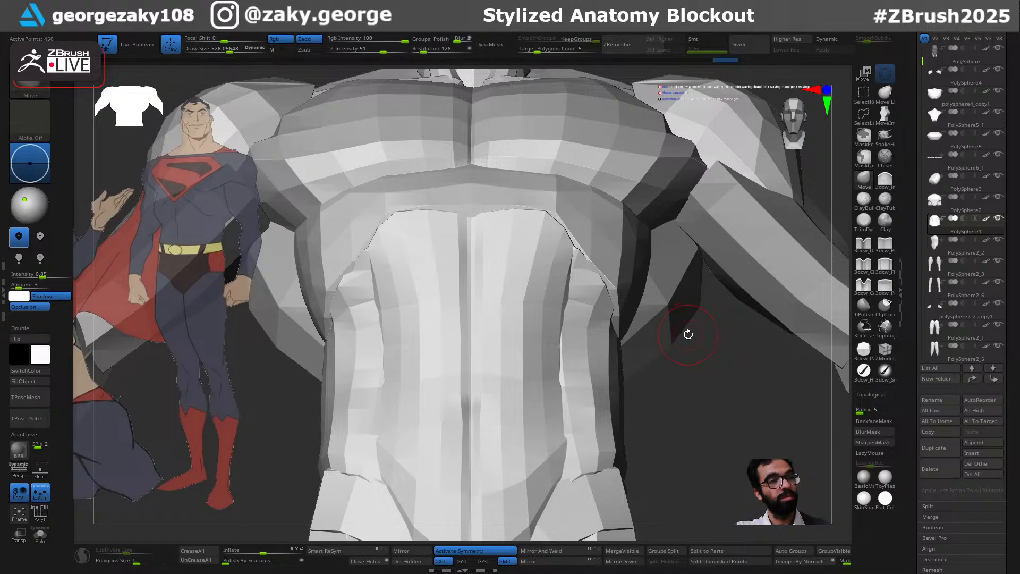
left_click_drag(672, 364, 647, 355)
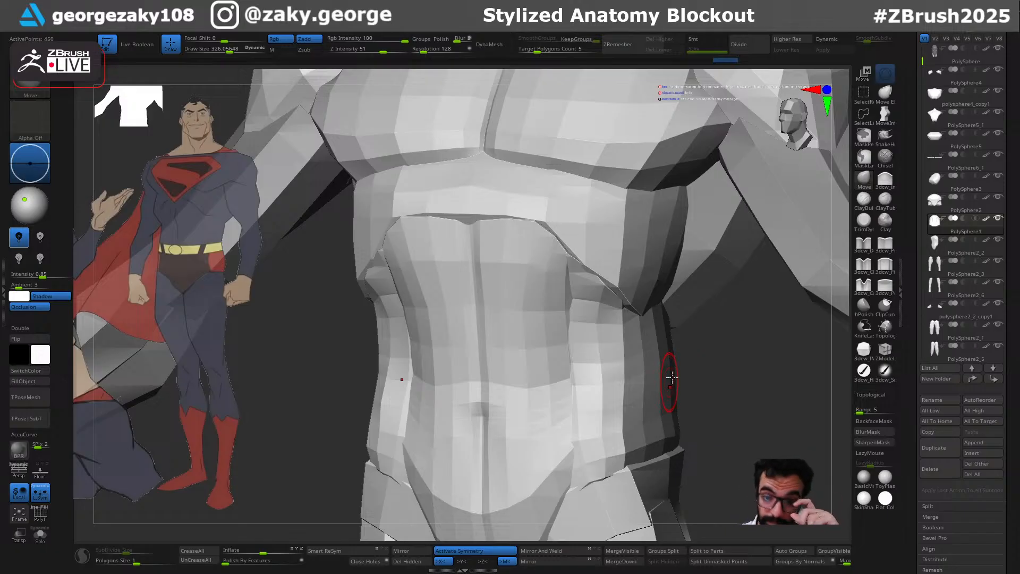
mouse_move(691, 356)
left_mouse_down()
mouse_move(699, 372)
mouse_move(707, 367)
mouse_move(711, 332)
mouse_move(631, 367)
mouse_move(548, 348)
mouse_move(521, 364)
mouse_move(531, 361)
left_mouse_up()
mouse_move(661, 343)
right_mouse_down("alt")
mouse_move(547, 346)
mouse_move(595, 340)
mouse_move(480, 413)
mouse_move(478, 382)
right_mouse_up("alt")
mouse_move(520, 317)
right_mouse_down()
mouse_move(581, 353)
mouse_move(634, 327)
mouse_move(626, 394)
mouse_move(601, 297)
mouse_move(751, 297)
mouse_move(673, 297)
mouse_move(617, 287)
mouse_move(610, 272)
mouse_move(572, 349)
right_mouse_up()
Make the rib cage the active piece and show its wireframe from behind
left_click(526, 306, "alt")
mouse_move(524, 274)
right_mouse_down("alt")
mouse_move(541, 330)
mouse_move(543, 321)
right_mouse_up("alt")
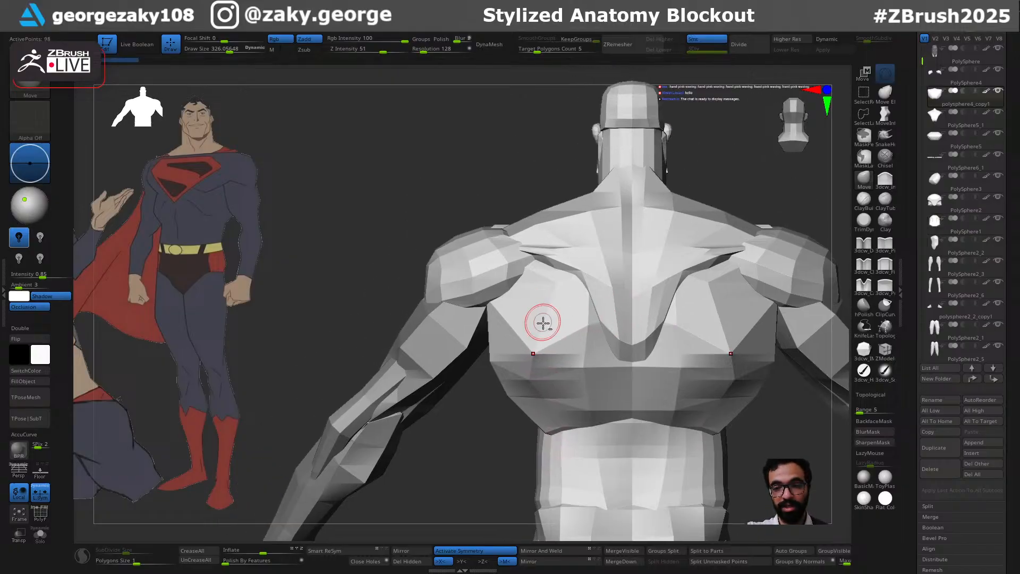
key("shift+f")
right_click_drag(660, 334, 549, 302)
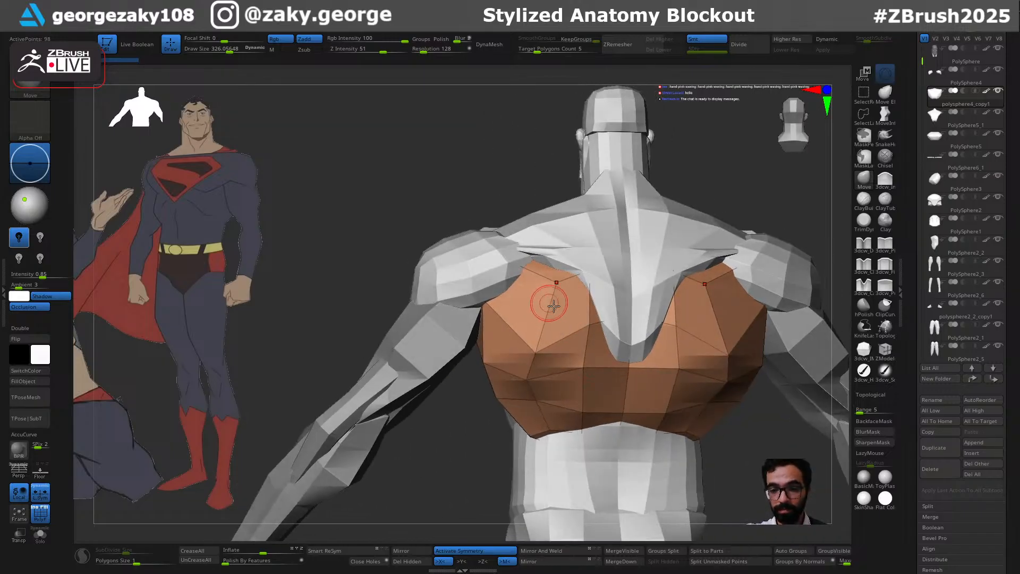
right_click_drag(535, 346, 536, 388)
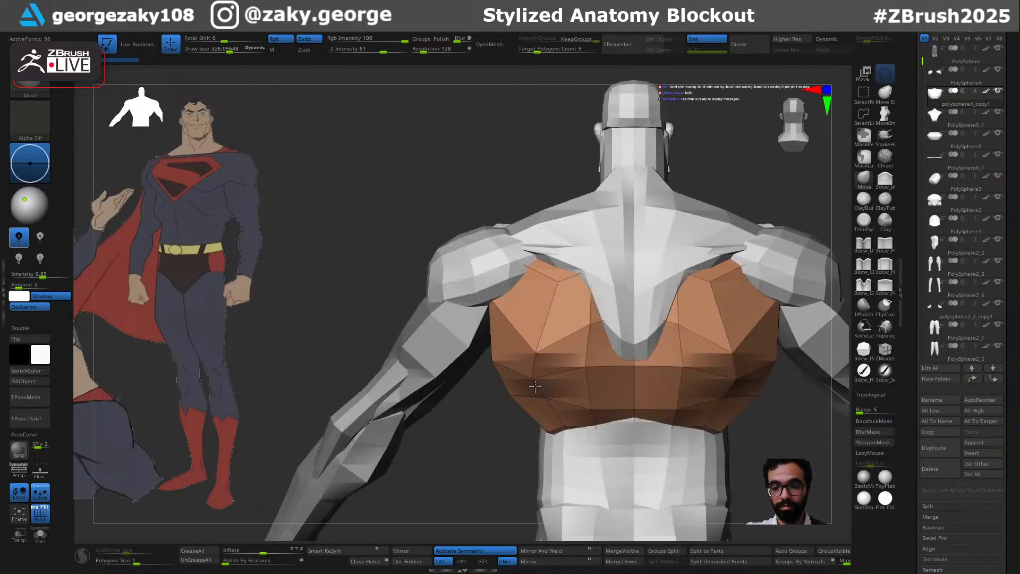
Insert a mirrored QuadSphere-3 over each shoulder-blade area of the rib cage, undoing a misplaced insertion
key("1")
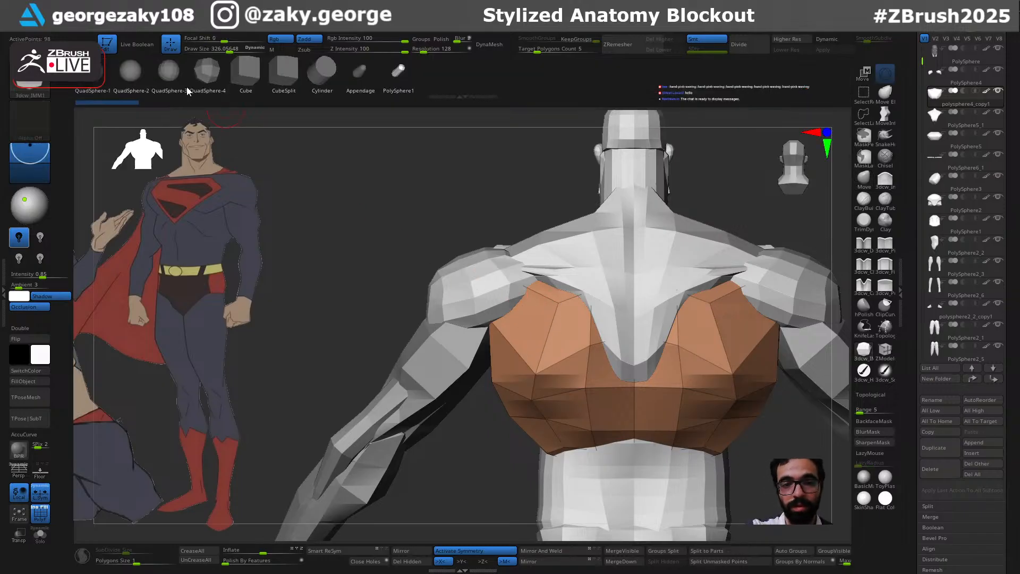
left_click(174, 77)
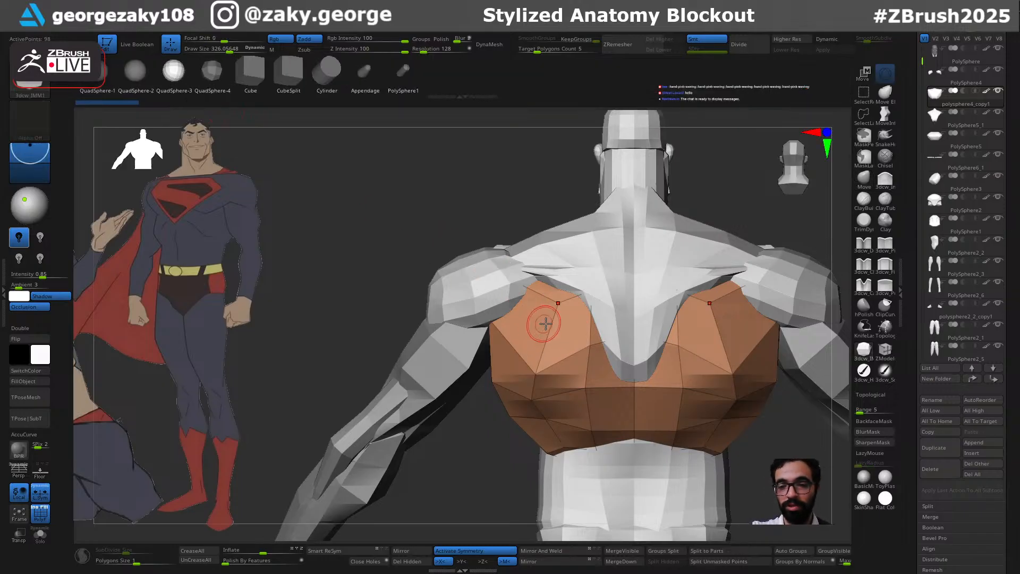
left_click_drag(547, 346, 547, 361)
right_click_drag(569, 383, 555, 314)
left_click_drag(553, 306, 550, 345)
key("ctrl+z")
right_click_drag(551, 351, 558, 456)
Position the mirrored spheres against the shoulder-blade areas of the back and stretch them vertically into ovals
right_click_drag(561, 410, 762, 398)
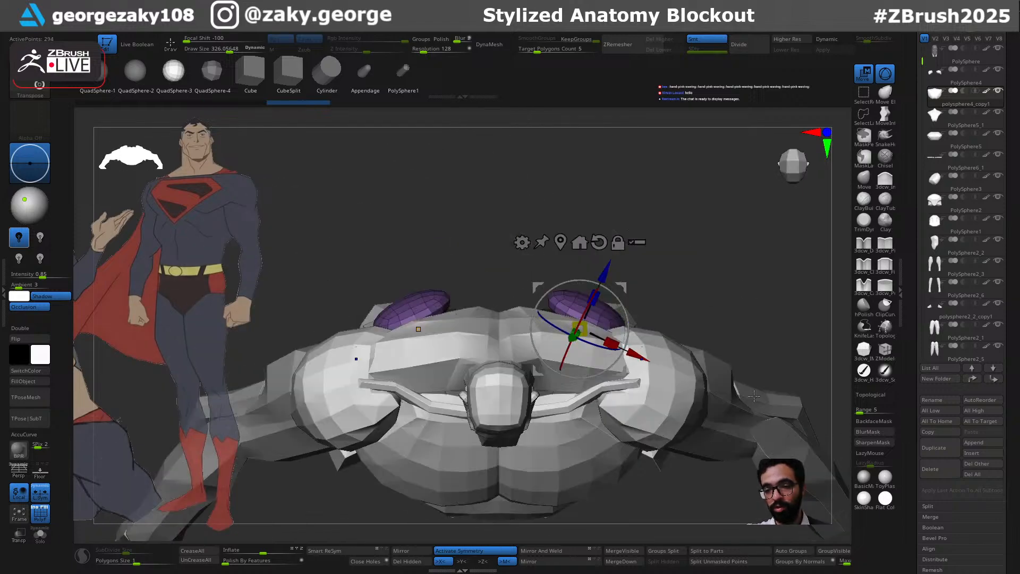
left_click_drag(596, 272, 605, 274)
right_click_drag(760, 250, 681, 314)
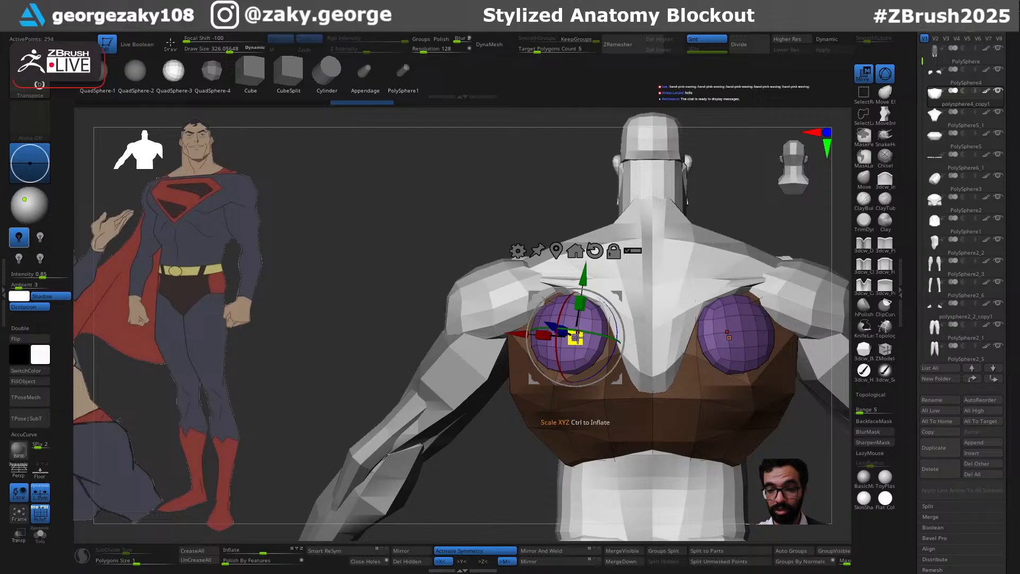
left_click_drag(581, 304, 590, 274)
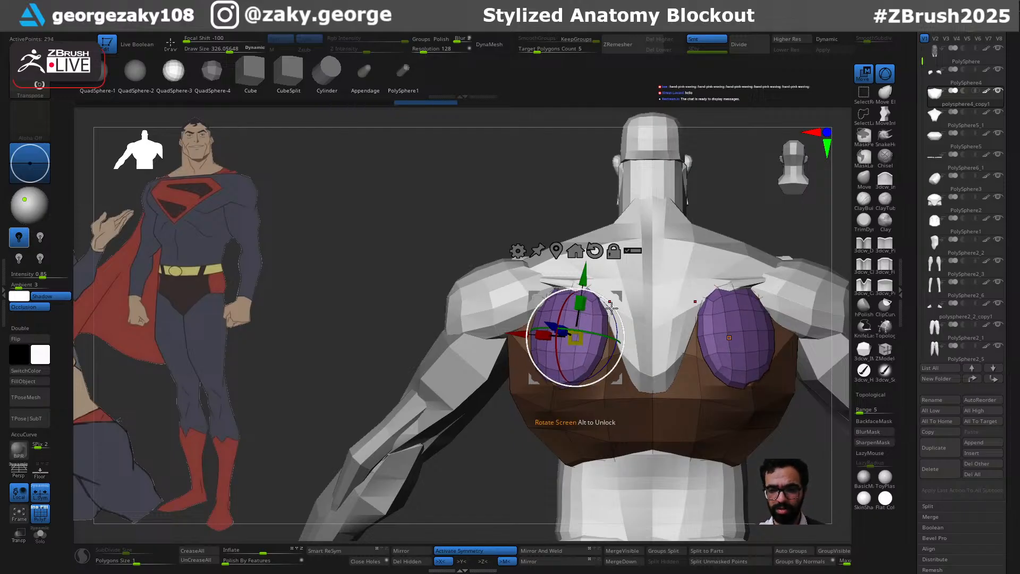
Taper the lower ends and shape the inner edges of the shoulder-blade ovals with an enlarged Move brush
key("q")
key("b")
key("m")
key("v")
key("s")
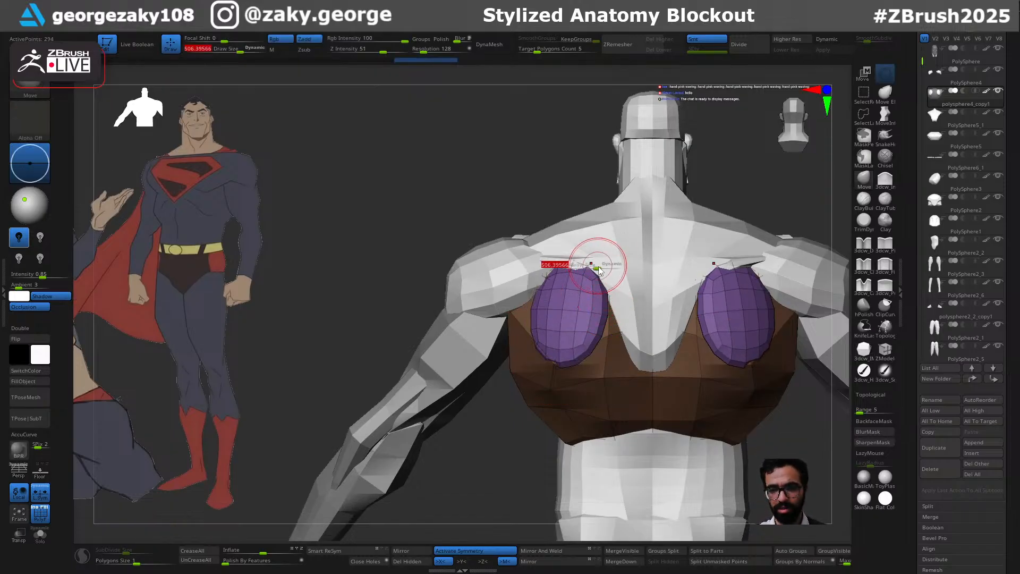
key("s")
mouse_move(560, 268)
right_mouse_down()
mouse_move(566, 297)
mouse_move(598, 319)
right_mouse_up()
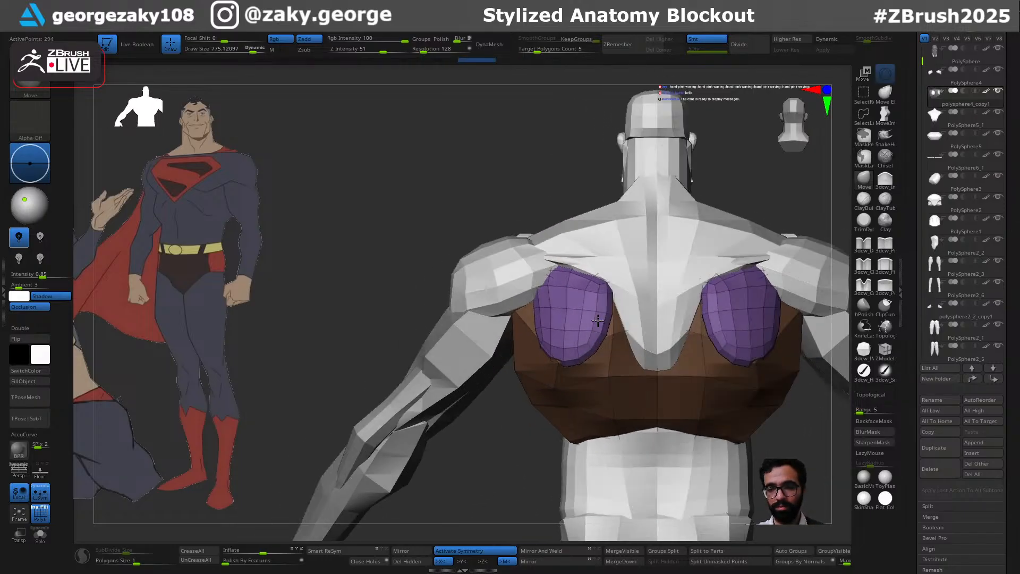
key("s")
left_click_drag(601, 339, 577, 346)
left_click_drag(607, 309, 618, 307)
key("ctrl+z")
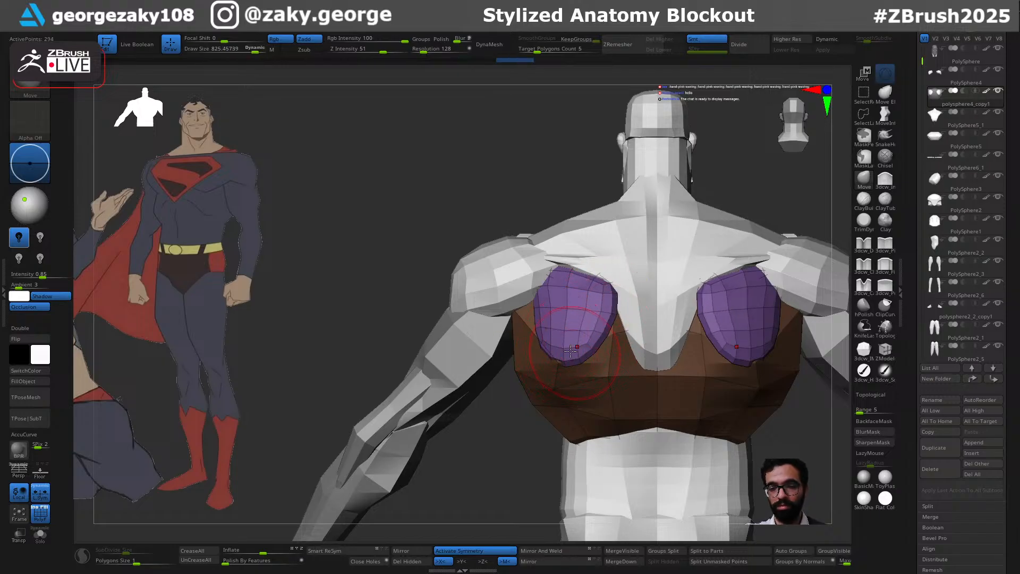
Refine the upper and inner contours of the shoulder-blade pieces with the Move brush from several angles
right_click_drag(575, 341, 558, 266)
key("ctrl+shift+z")
key("ctrl+shift+z")
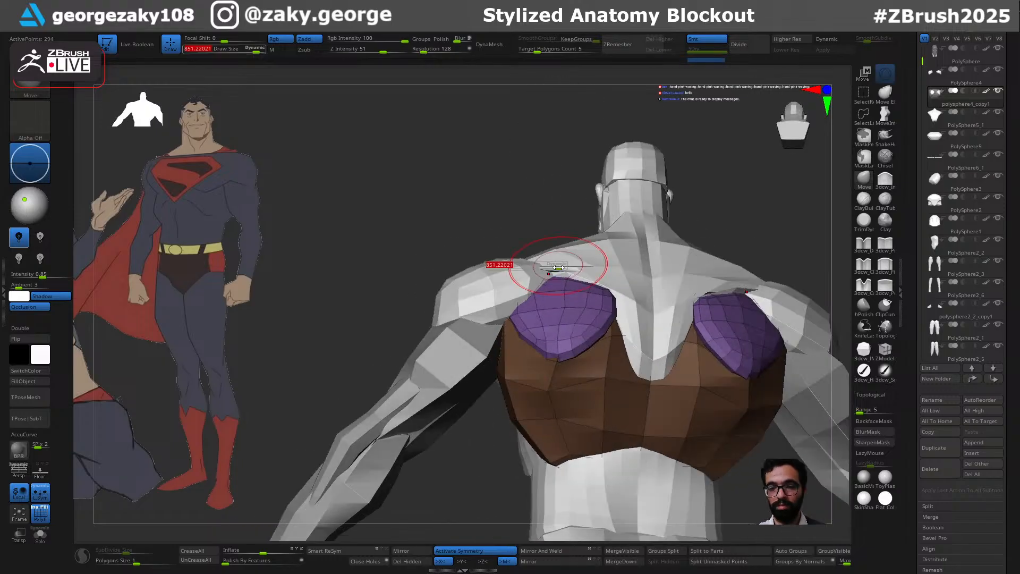
key("s")
left_click_drag(558, 282, 563, 282)
mouse_move(617, 258)
right_mouse_down()
mouse_move(588, 277)
mouse_move(601, 297)
mouse_move(617, 205)
right_mouse_up()
right_click_drag(582, 318, 558, 341)
left_click_drag(594, 330, 584, 324)
mouse_move(575, 324)
right_mouse_down()
mouse_move(606, 311)
mouse_move(567, 340)
right_mouse_up()
left_click(601, 319, "alt")
key("s")
key("s")
key("Tab")
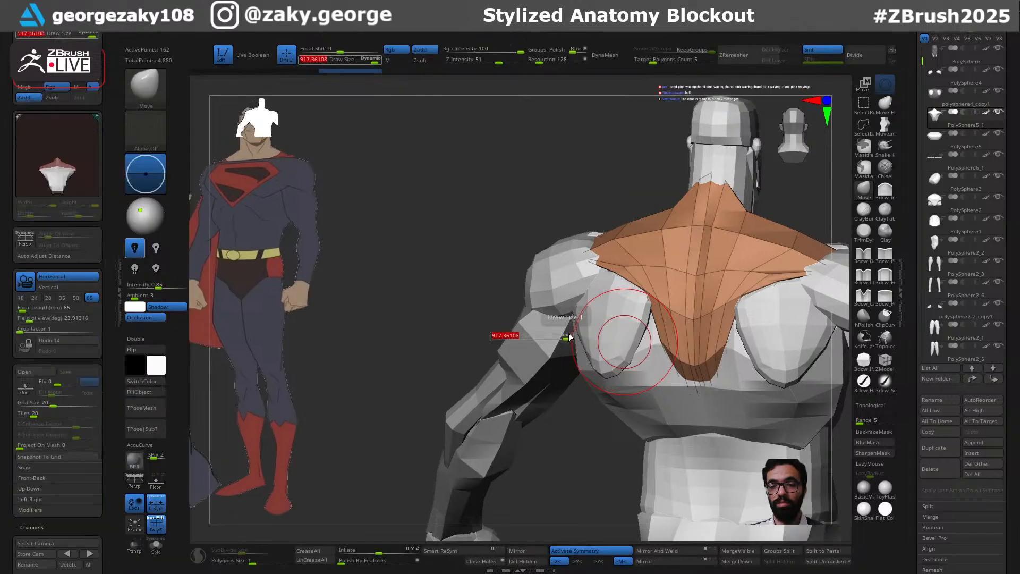
left_click(621, 324, "alt")
left_click(117, 292)
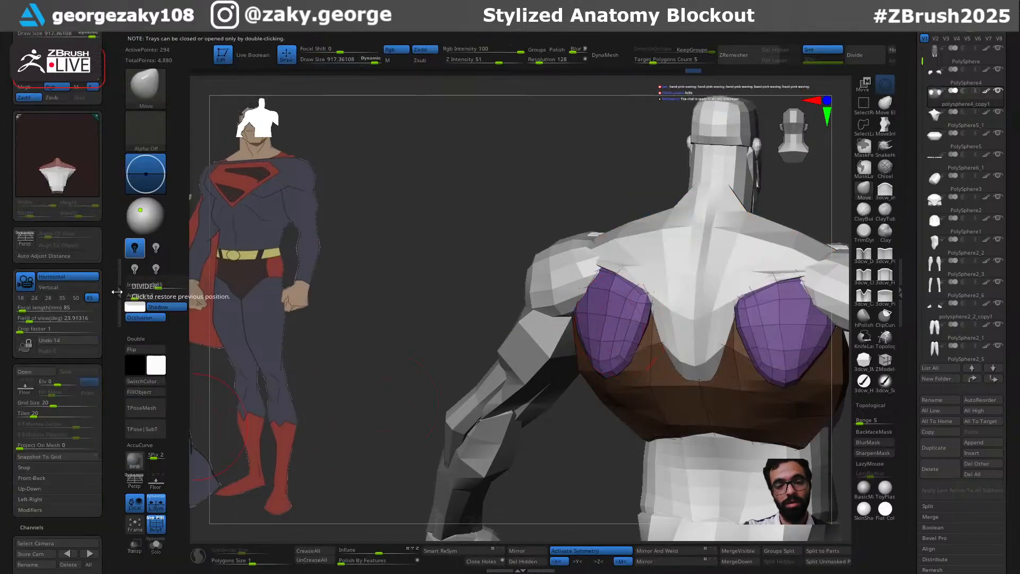
double_click(120, 292)
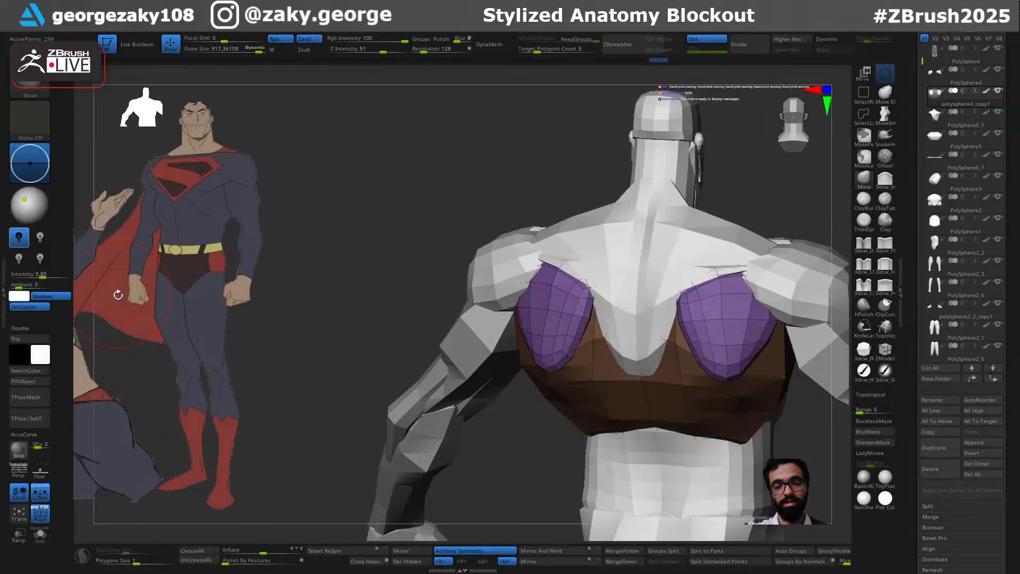
Make the shoulder piece active and adjust its rear edge above the shoulder blade with a large Move brush
mouse_move(567, 317)
right_mouse_down()
mouse_move(619, 327)
mouse_move(533, 318)
right_mouse_up()
key("s")
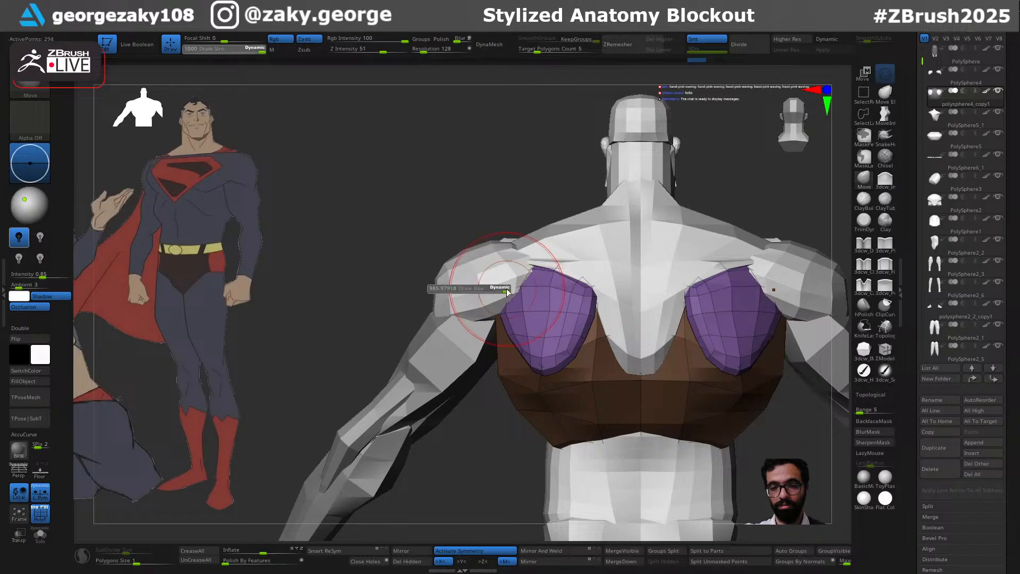
left_click(483, 285, "alt")
right_click_drag(483, 285, 527, 277)
key("s")
mouse_move(534, 269)
left_mouse_down()
mouse_move(521, 269)
mouse_move(531, 256)
left_mouse_up()
mouse_move(531, 258)
right_mouse_down()
mouse_move(507, 258)
mouse_move(526, 273)
right_mouse_up()
Make the trapezius active and nudge its outer end upward where it meets the shoulder
left_click(551, 255, "alt")
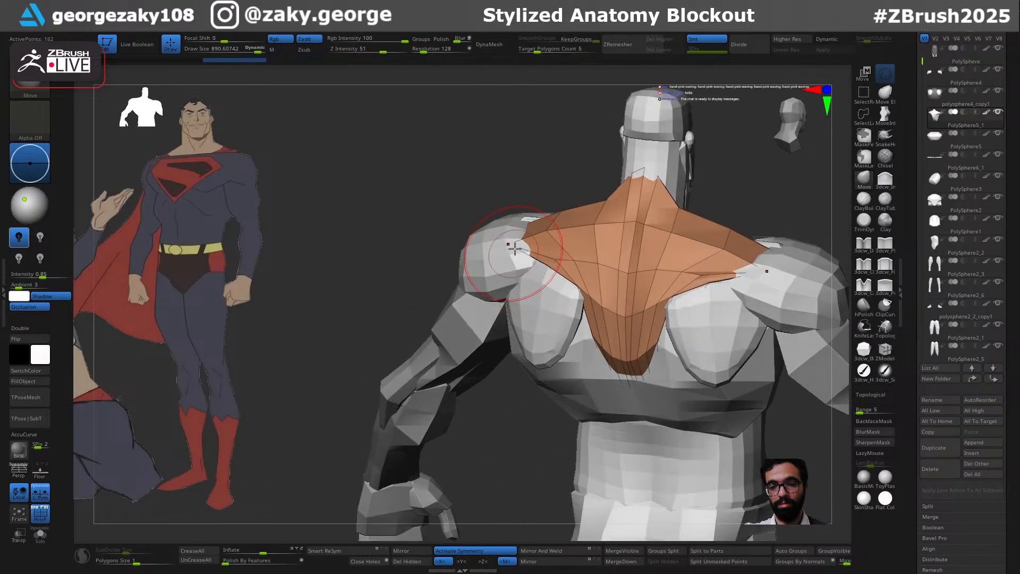
left_click_drag(513, 255, 510, 246)
mouse_move(510, 249)
right_mouse_down()
mouse_move(513, 280)
mouse_move(533, 265)
mouse_move(504, 307)
right_mouse_up()
Reselect the shoulder-blade pieces and push out their inner and lower contours with the Move brush, undoing a stray stroke
left_click(532, 265, "alt")
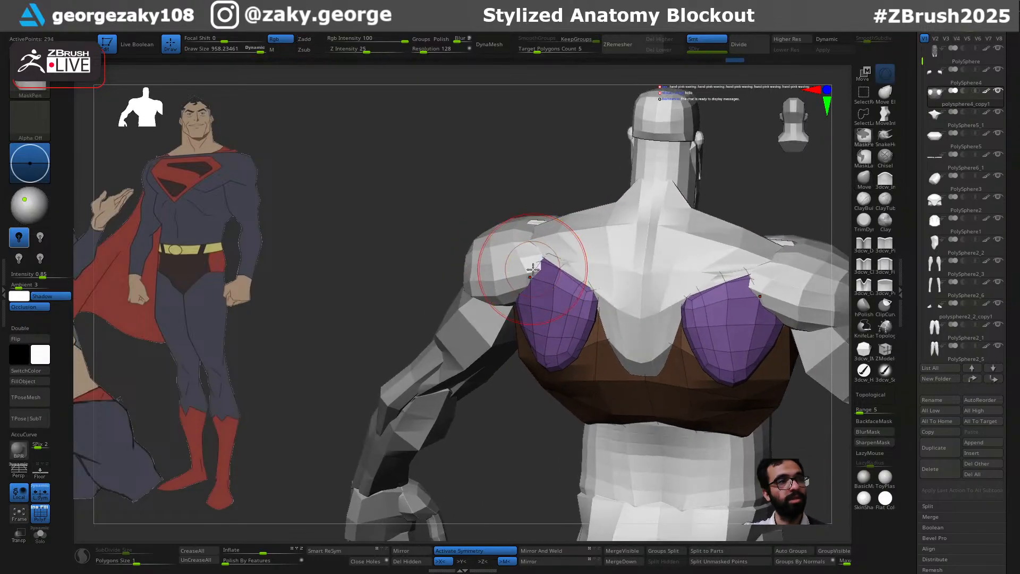
mouse_move(588, 273)
right_mouse_down()
mouse_move(576, 279)
mouse_move(587, 285)
right_mouse_up()
left_click_drag(587, 284, 596, 291)
right_click_drag(597, 292, 595, 322)
key("s")
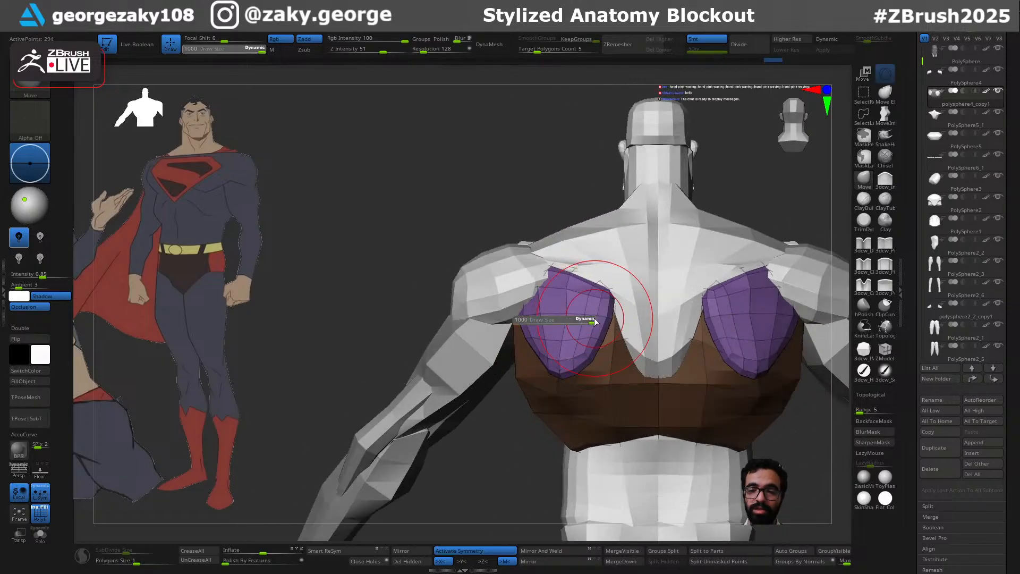
mouse_move(611, 373)
right_mouse_down()
mouse_move(605, 337)
mouse_move(590, 353)
mouse_move(604, 343)
right_mouse_up()
key("s")
left_click(602, 343)
key("ctrl+z")
left_click_drag(583, 368, 588, 373)
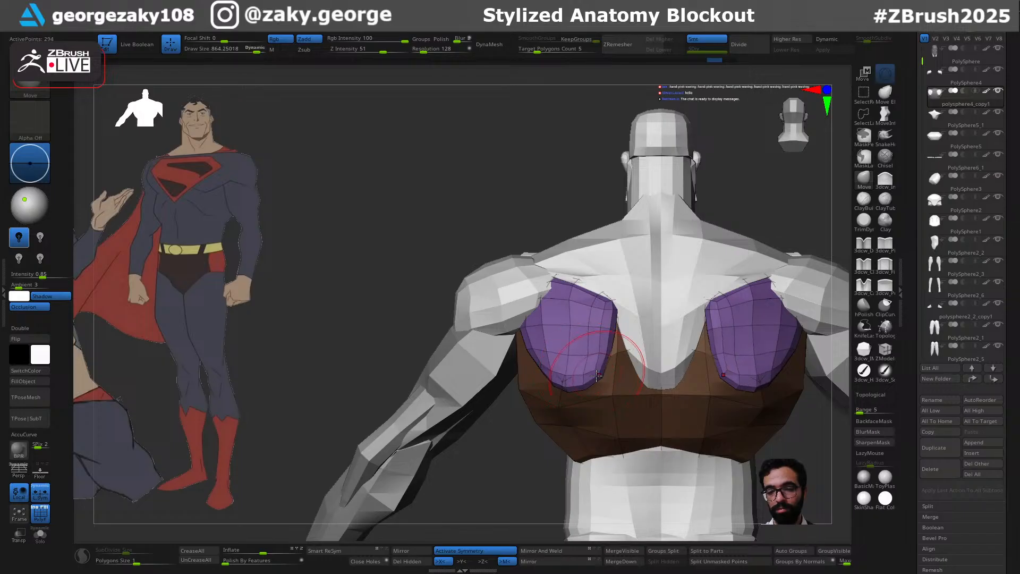
Split the unmasked shoulder-blade pieces from the rib cage into their own subtool
mouse_move(671, 344)
right_mouse_down("ctrl")
mouse_move(733, 227)
mouse_move(822, 283)
mouse_move(705, 368)
right_mouse_up("ctrl")
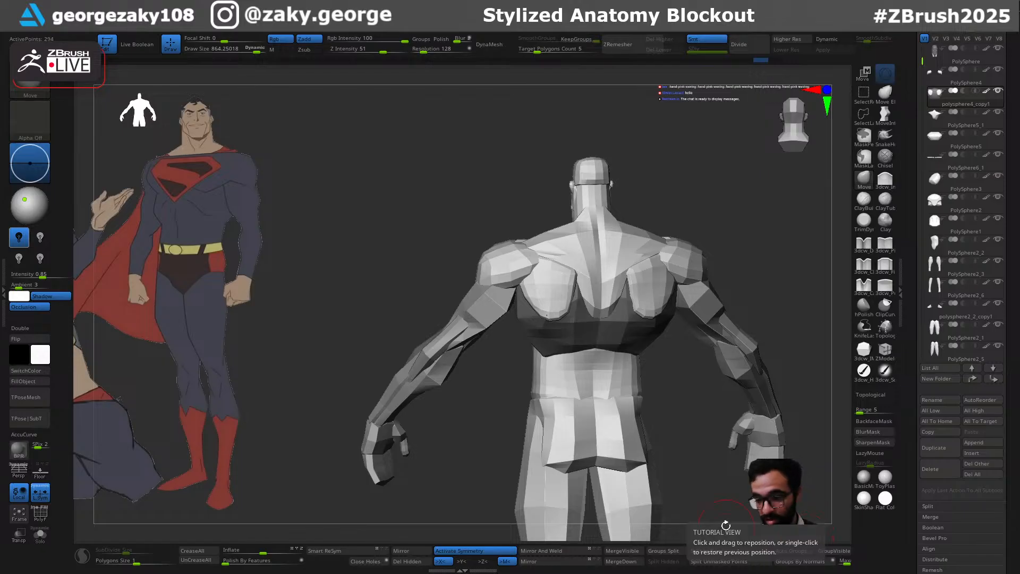
left_click(729, 562)
mouse_move(691, 404)
right_mouse_down()
mouse_move(595, 330)
mouse_move(637, 337)
mouse_move(658, 307)
right_mouse_up()
scroll(634, 335, "up", 3)
Subdivide the rib cage once with smoothing off, delete the lower level, then polish it by features and smooth its lower back
key("shift+f")
left_click(706, 40)
left_click(750, 45)
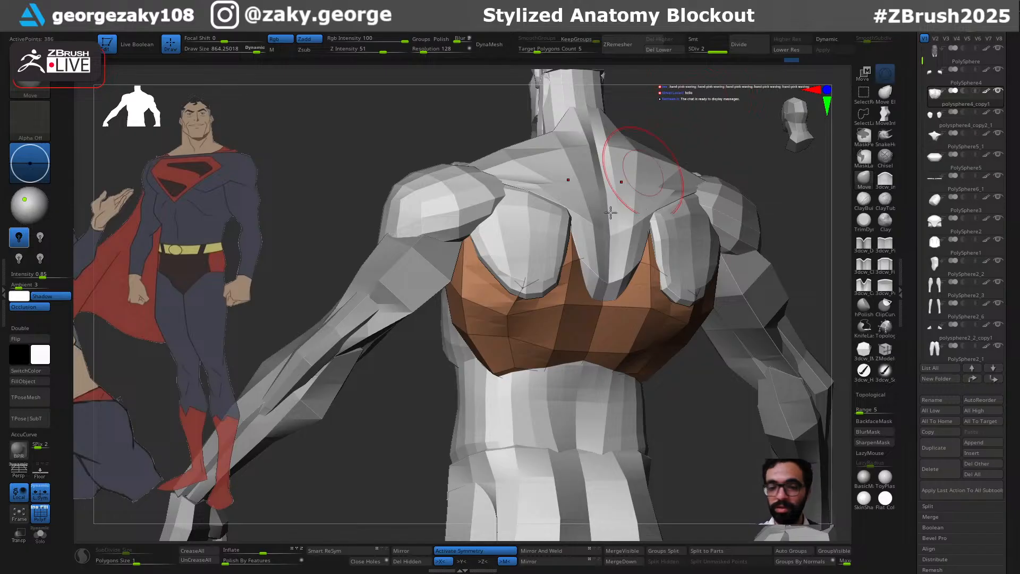
left_click(669, 50)
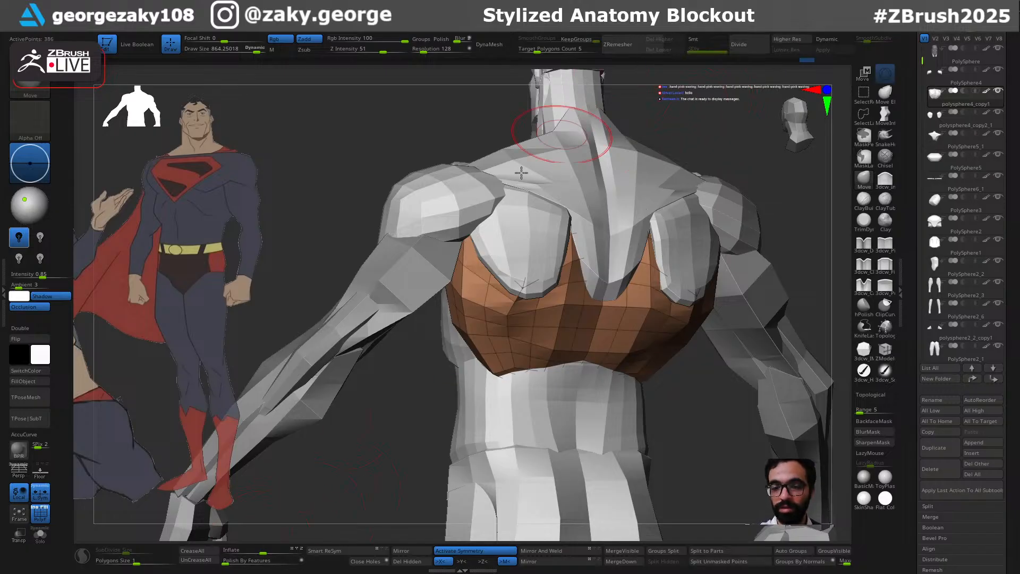
left_click(229, 563)
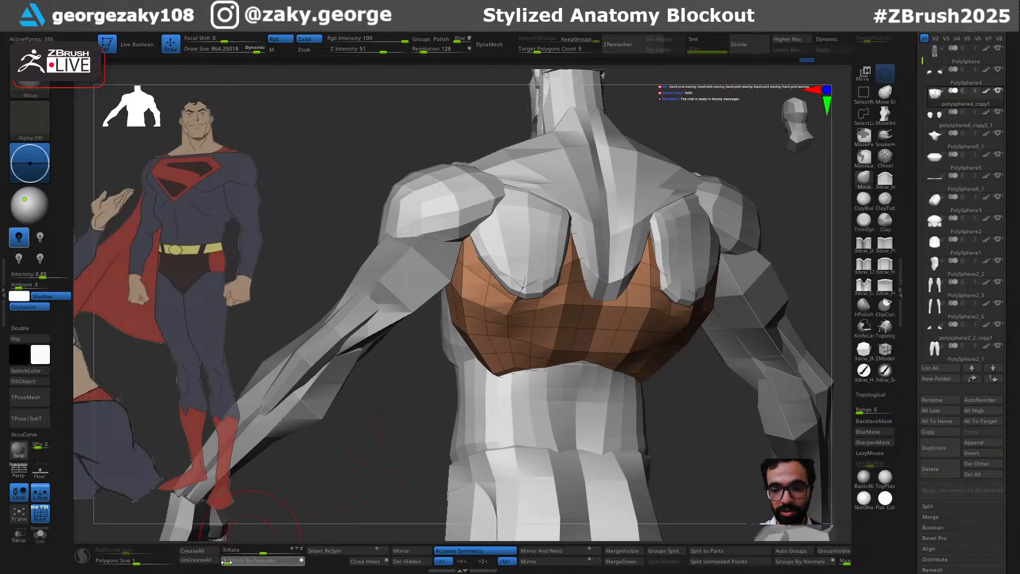
right_click_drag(505, 332, 530, 325)
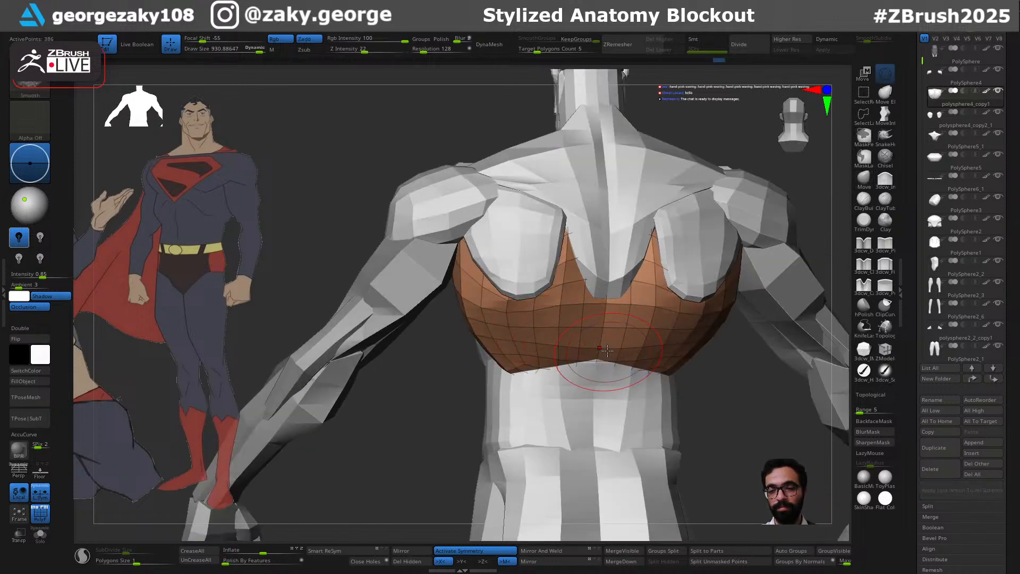
left_click_drag(608, 352, 563, 350, "shift")
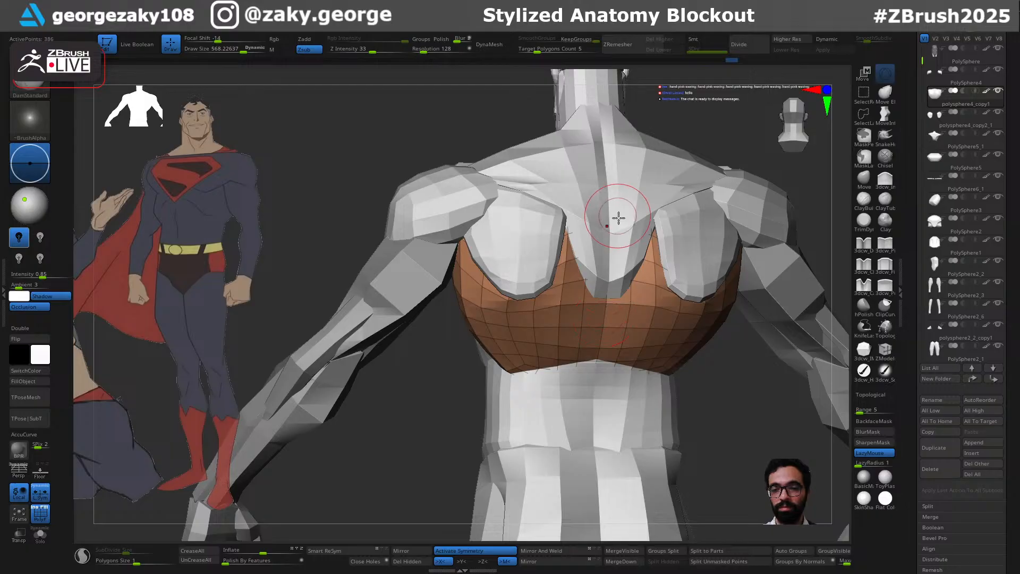
Subdivide the trapezius once with smoothing off, delete the lower level, and polish it by features
left_click(618, 214, "alt")
right_click_drag(617, 214, 671, 239)
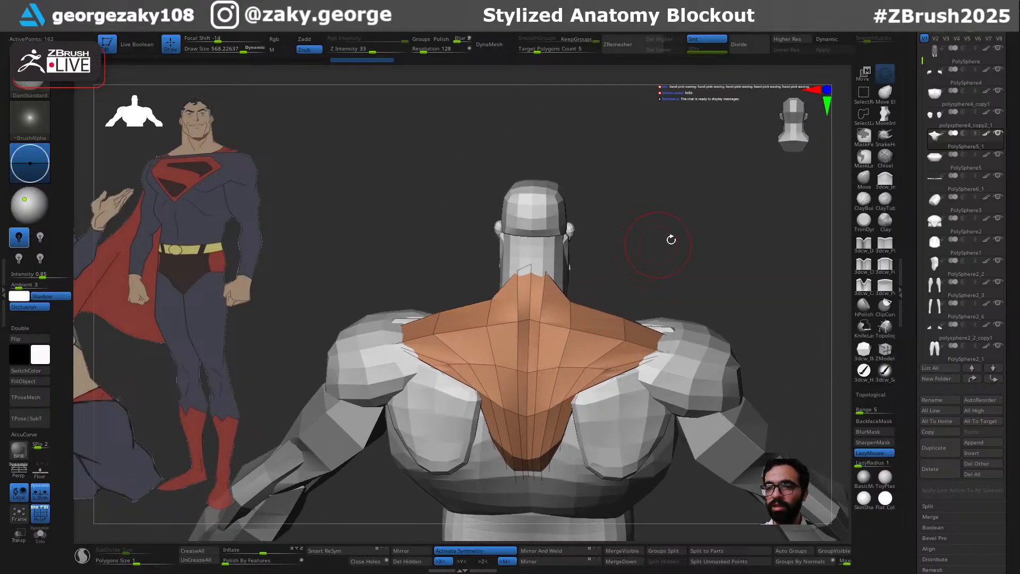
left_click(746, 45)
left_click(673, 48)
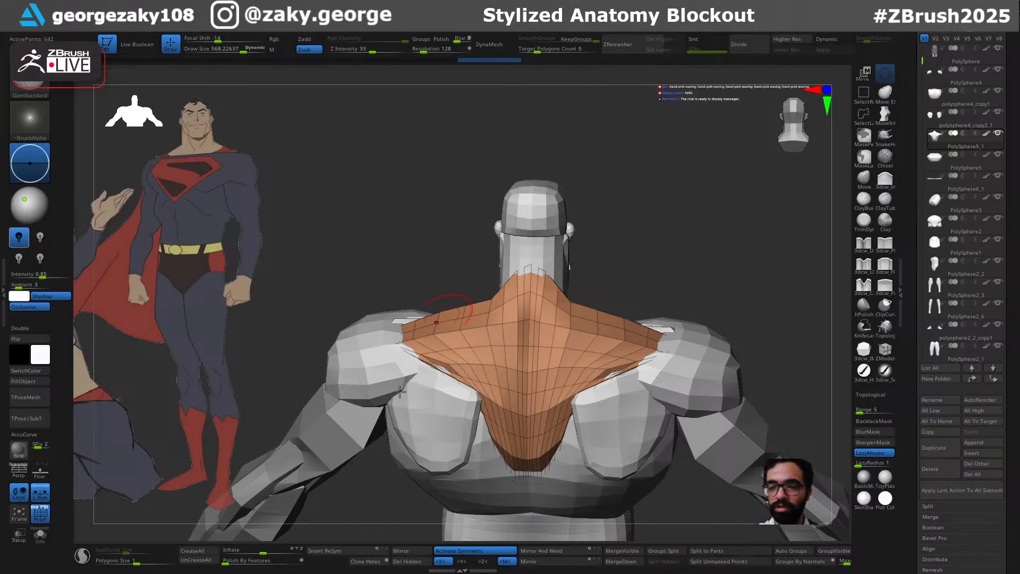
left_click(226, 565)
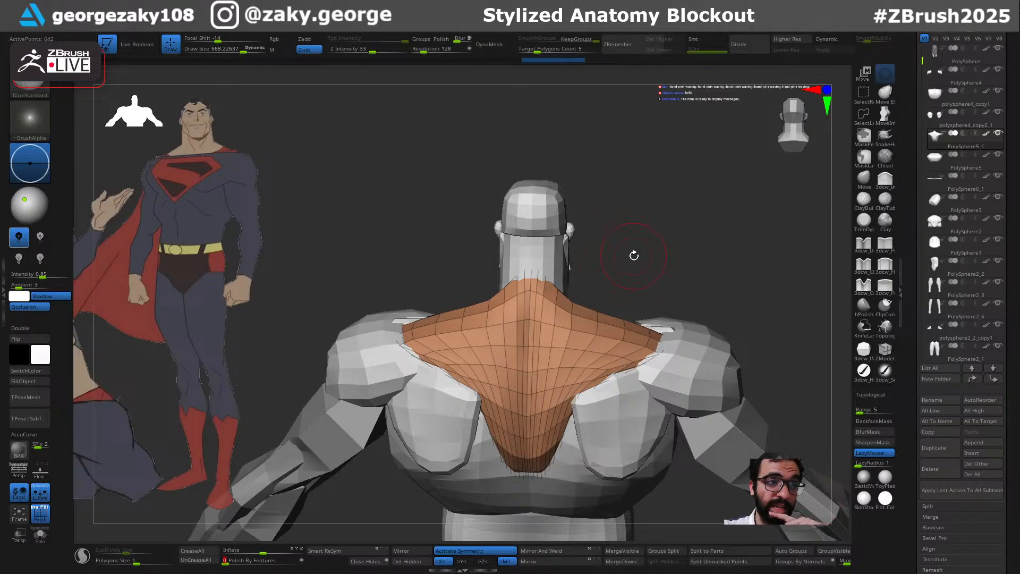
Reshape the side edges of the lower trapezius between the shoulder blades with the Move brush
left_click_drag(708, 271, 721, 290)
mouse_move(721, 290)
right_mouse_down("ctrl")
mouse_move(713, 300)
mouse_move(701, 228)
right_mouse_up("ctrl")
key("b")
key("m")
key("v")
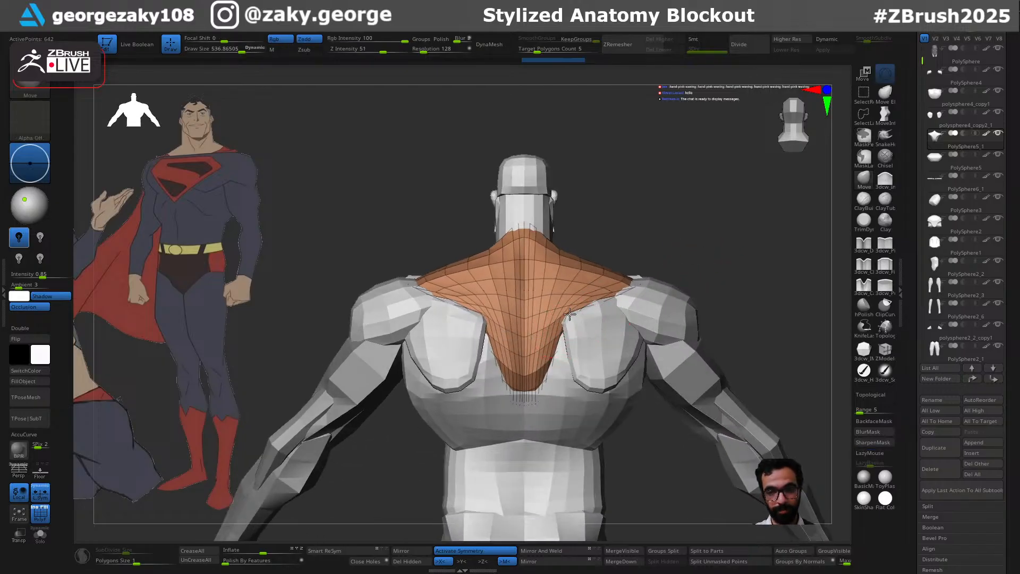
left_click_drag(572, 318, 562, 318)
key("s")
left_click_drag(496, 351, 504, 351)
mouse_move(493, 351)
left_mouse_down()
mouse_move(484, 356)
mouse_move(495, 359)
left_mouse_up()
key("s")
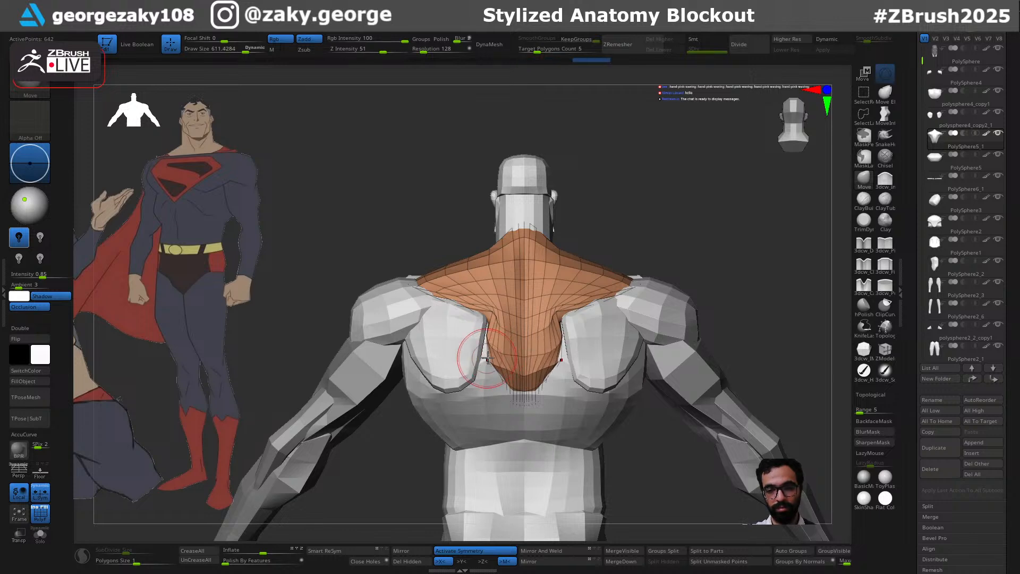
Smooth the surface of the trapezius from its lower tip up toward the shoulders
right_click_drag(524, 394, 516, 397)
left_click_drag(516, 397, 531, 287, "shift")
right_click_drag(531, 287, 563, 279)
left_click_drag(563, 279, 571, 271, "shift")
right_click_drag(485, 335, 514, 316)
left_click_drag(493, 305, 451, 277, "shift")
Refine the upper trapezius contour beside the neck with the Move brush, checking it from the front, side and back
mouse_move(452, 276)
right_mouse_down()
mouse_move(561, 286)
mouse_move(497, 266)
right_mouse_up()
key("ctrl+z")
left_click_drag(499, 262, 508, 253)
key("s")
key("s")
key("ctrl+shift+z")
key("s")
key("s")
left_click_drag(492, 237, 481, 237)
right_click_drag(572, 228, 574, 235)
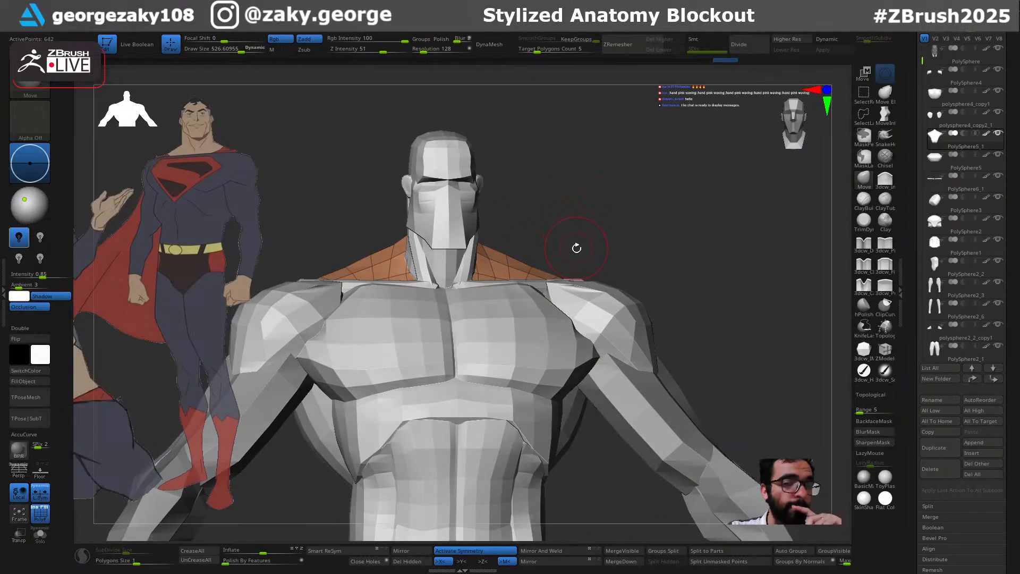
right_click_drag(661, 223, 703, 258)
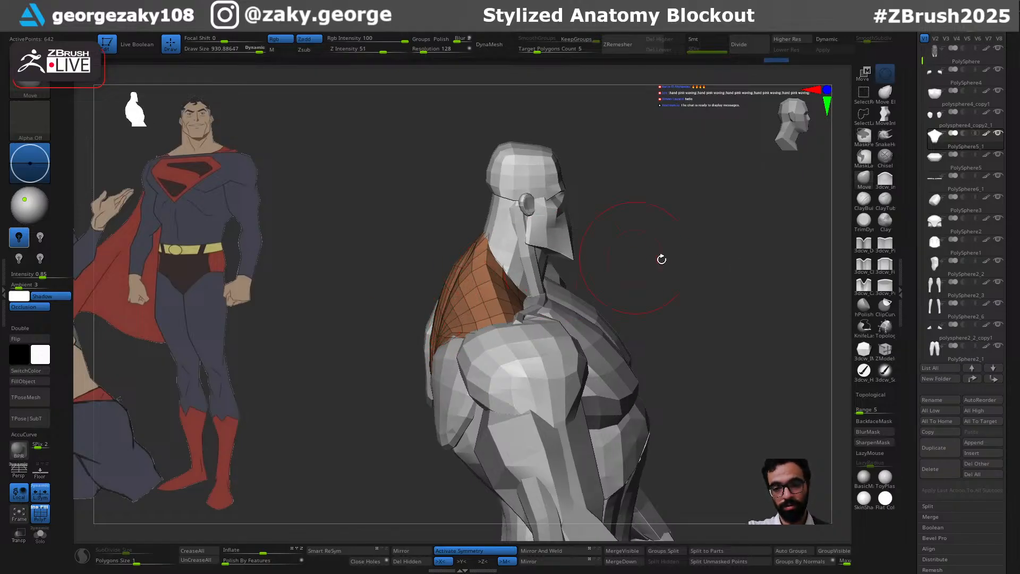
right_click_drag(636, 258, 588, 271)
Carve a crease along the centre of the upper trapezius with a reduced DamStandard brush, undoing the oversized stroke
key("b")
key("d")
key("s")
key("s")
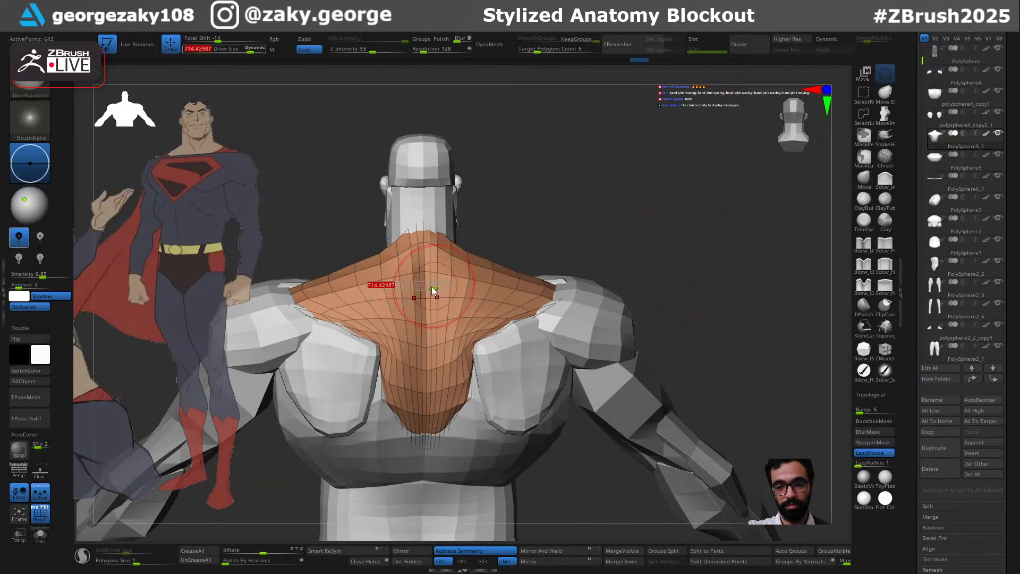
key("ctrl+z")
key("bracketleft")
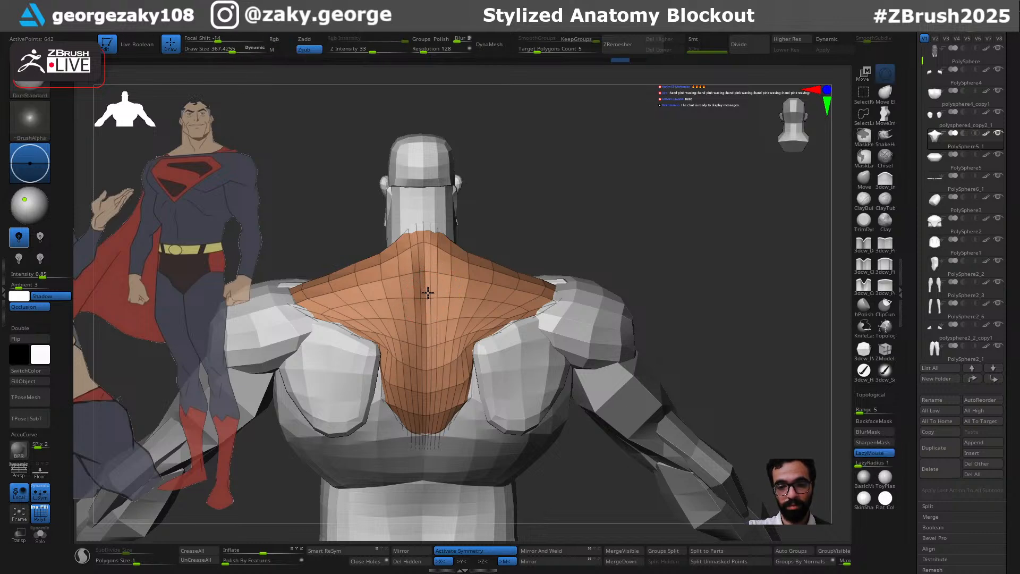
left_click_drag(445, 277, 439, 296)
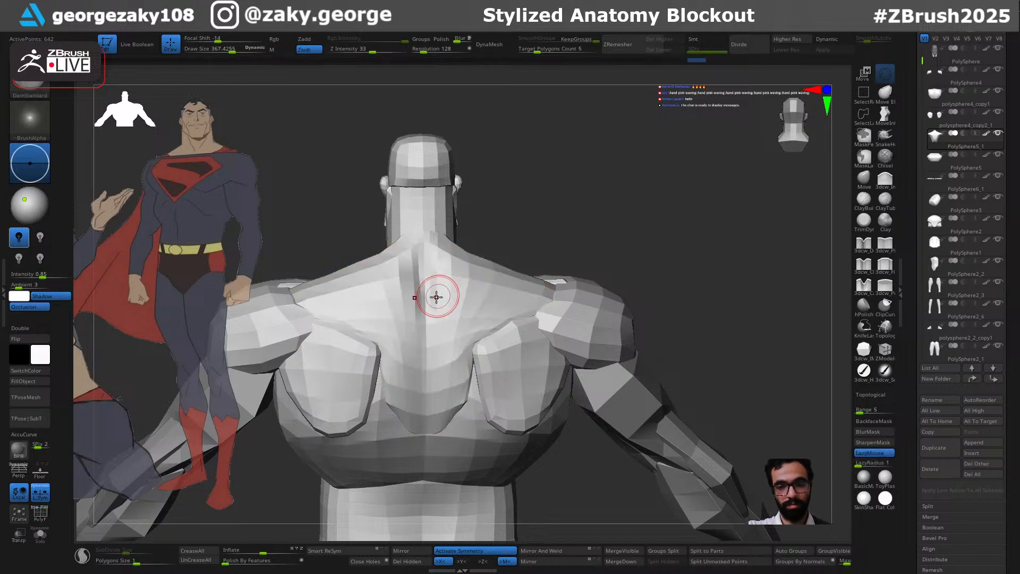
left_click_drag(651, 212, 612, 217)
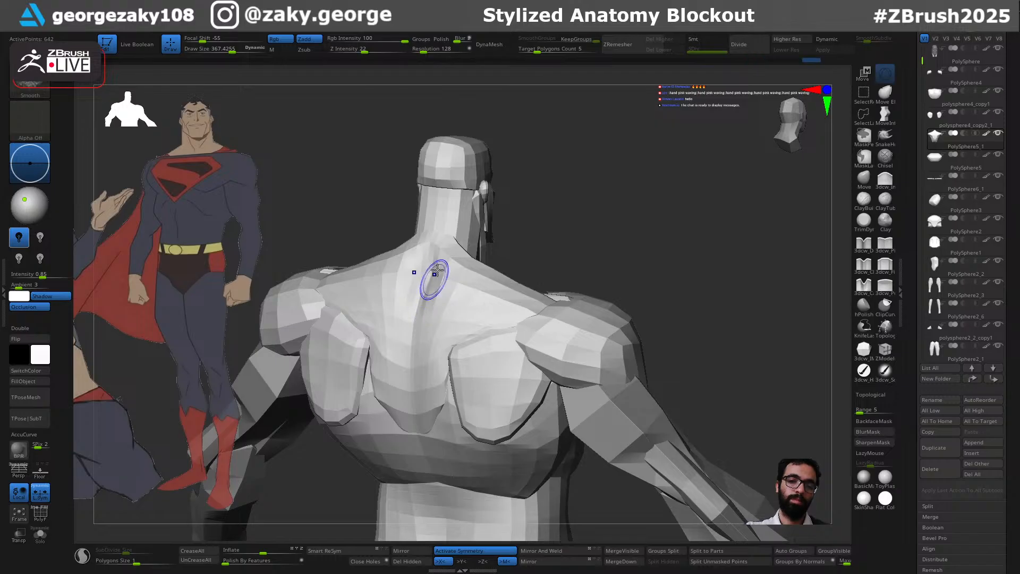
Subdivide the pelvis piece once without subdivision smoothing and polish it by features
left_click_drag(585, 178, 633, 165)
right_click_drag(633, 165, 474, 222, "ctrl")
mouse_move(475, 221)
left_mouse_down()
mouse_move(690, 258)
mouse_move(594, 250)
mouse_move(558, 260)
left_mouse_up()
mouse_move(473, 310)
right_mouse_down("ctrl")
mouse_move(468, 419)
mouse_move(569, 393)
mouse_move(711, 381)
mouse_move(625, 367)
mouse_move(619, 382)
mouse_move(599, 274)
mouse_move(699, 251)
mouse_move(729, 313)
mouse_move(677, 315)
right_mouse_up("ctrl")
right_click_drag(627, 261, 540, 320, "ctrl")
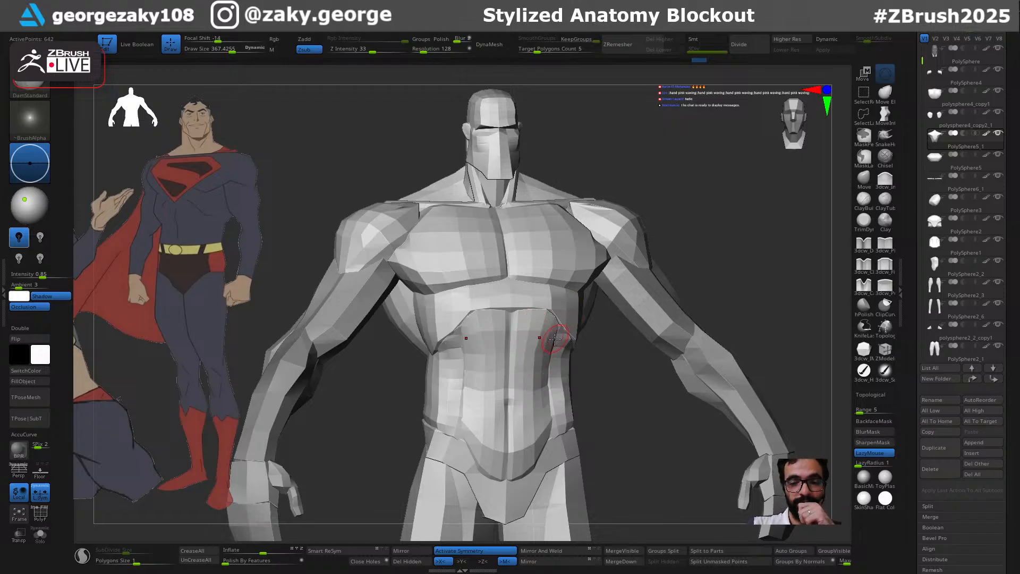
mouse_move(622, 390)
right_mouse_down()
mouse_move(528, 391)
mouse_move(607, 394)
mouse_move(561, 449)
mouse_move(642, 451)
mouse_move(515, 339)
mouse_move(631, 327)
mouse_move(589, 342)
right_mouse_up()
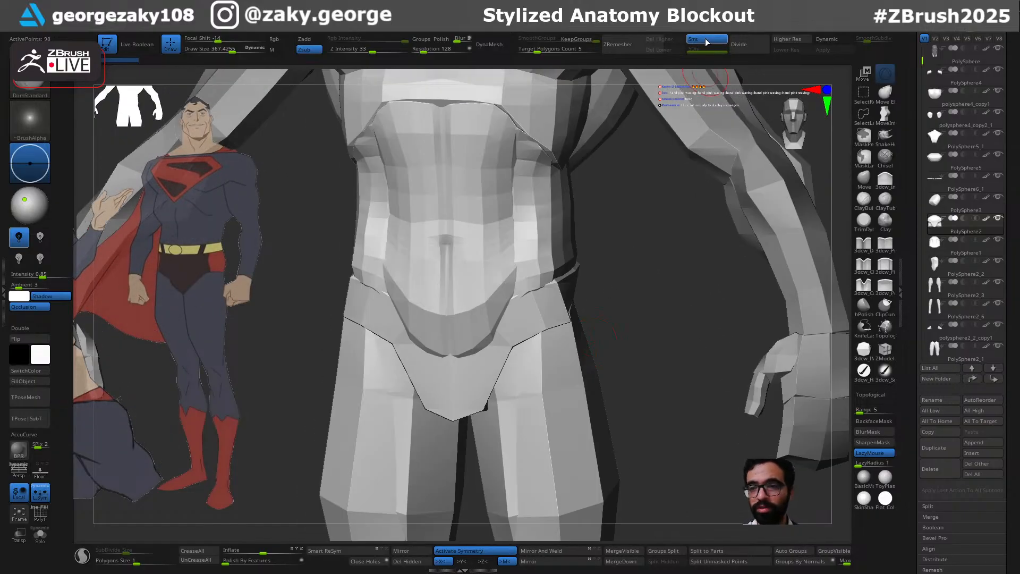
left_click(751, 48)
right_click_drag(634, 323, 590, 346)
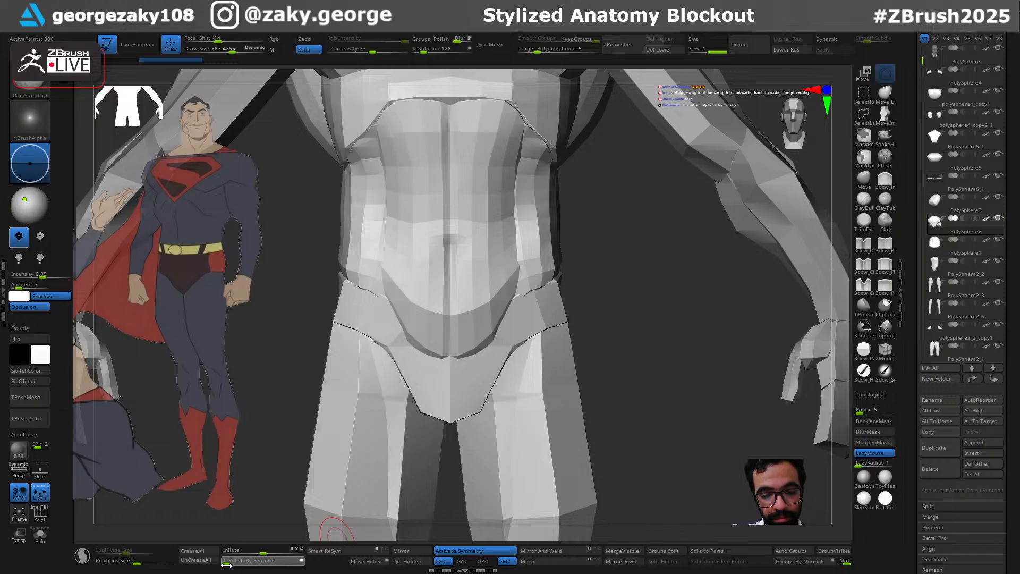
left_click_drag(227, 562, 222, 562)
Nudge the pelvis edge at the hip with the Move brush, undo that stroke, and delete the piece's lower subdivision level
key("b")
key("m")
key("v")
key("s")
left_click_drag(553, 298, 564, 280)
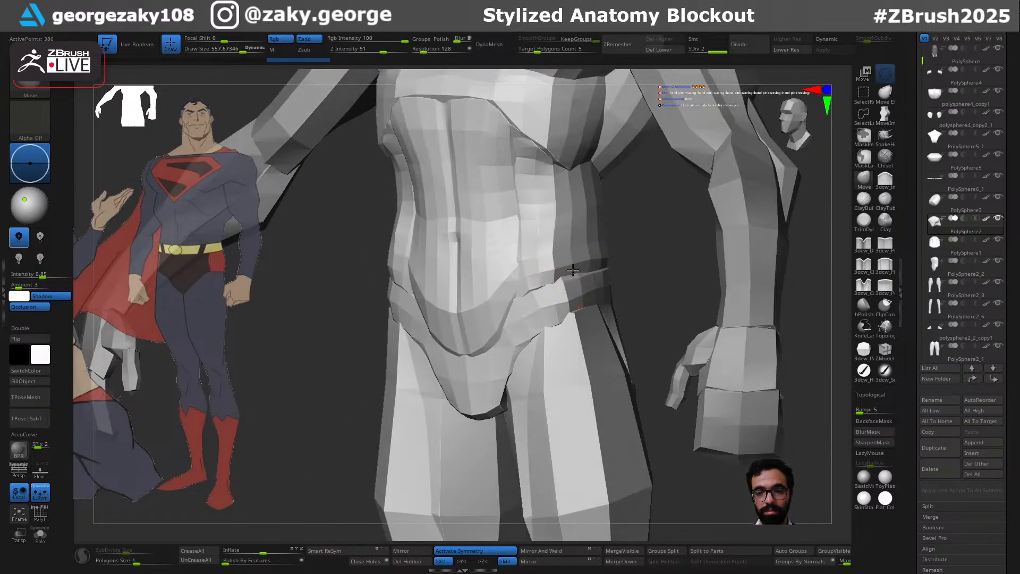
key("ctrl+z")
left_click_drag(649, 283, 677, 287, "shift")
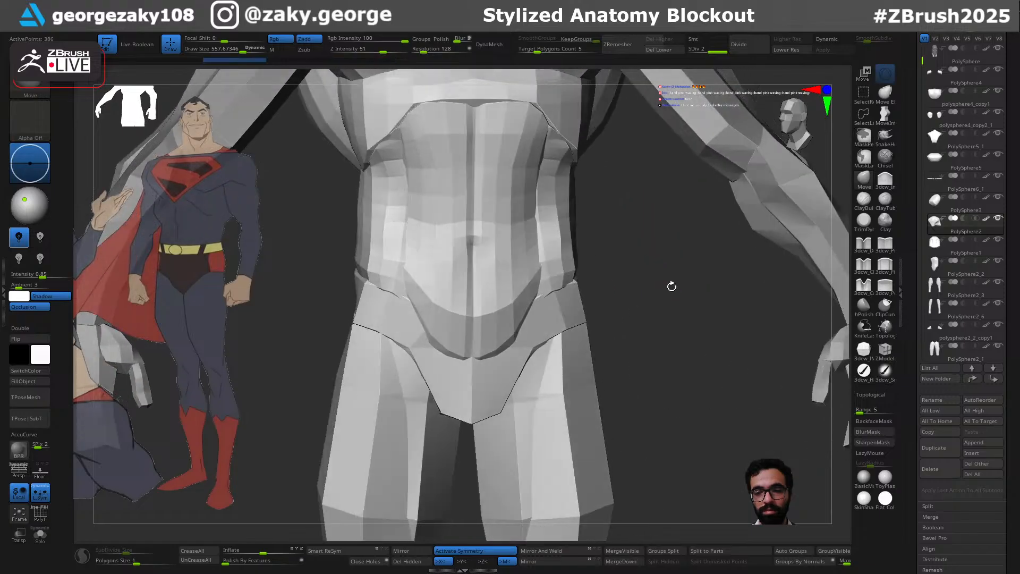
left_click(670, 51)
Smooth the front of the pelvis and reshape its hip edges with a resized Move brush
left_click_drag(483, 366, 523, 343, "shift")
left_click_drag(595, 306, 565, 313)
key("s")
mouse_move(523, 353)
left_mouse_down()
mouse_move(588, 336)
mouse_move(588, 319)
left_mouse_up()
left_click_drag(659, 287, 629, 290)
left_click_drag(517, 385, 529, 410, "shift")
left_click_drag(679, 337, 518, 340)
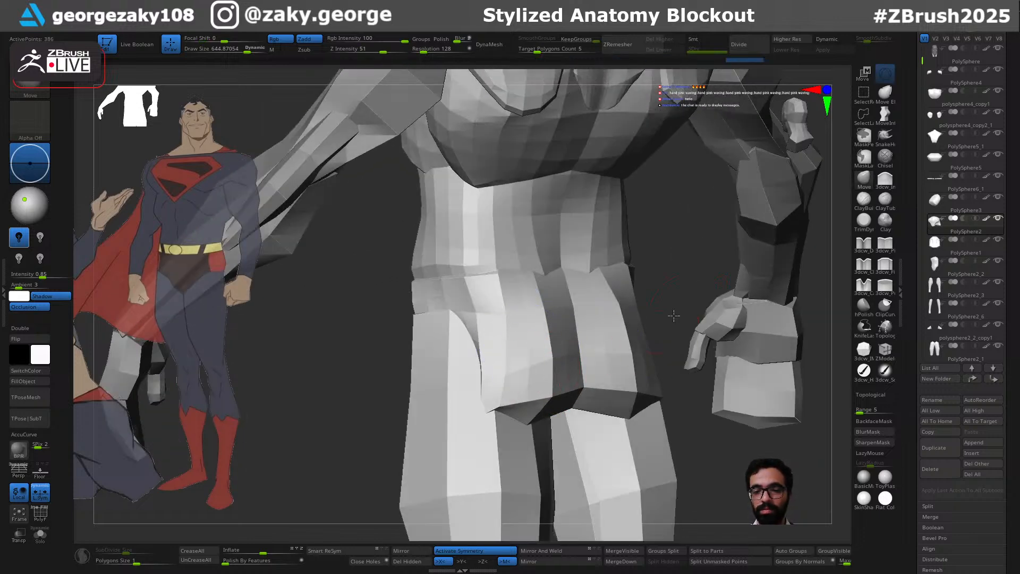
Smooth the back of the pelvis over the buttocks and refine its side and front edges with the Move brush
left_click_drag(689, 318, 531, 417)
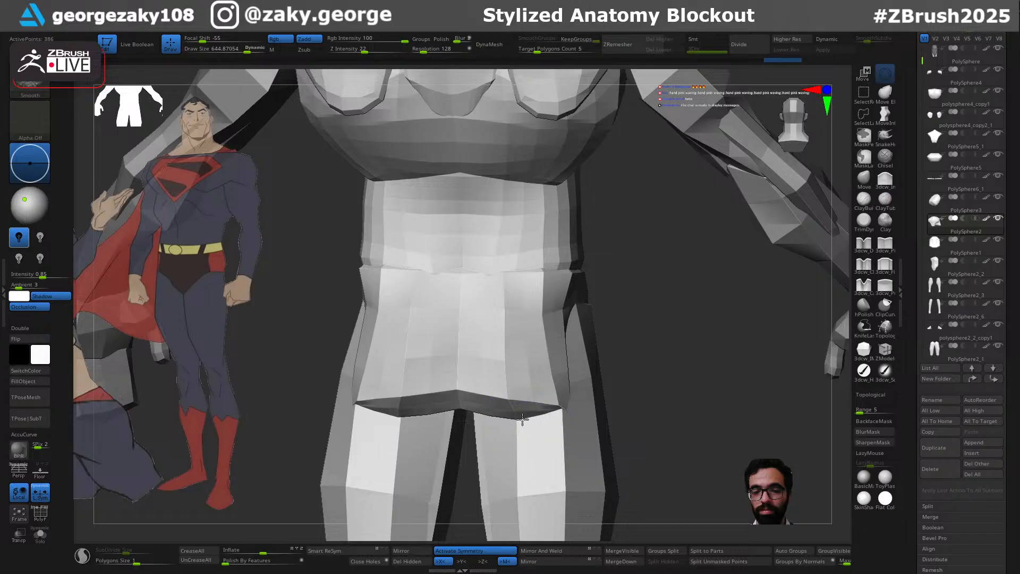
left_click_drag(506, 342, 499, 309)
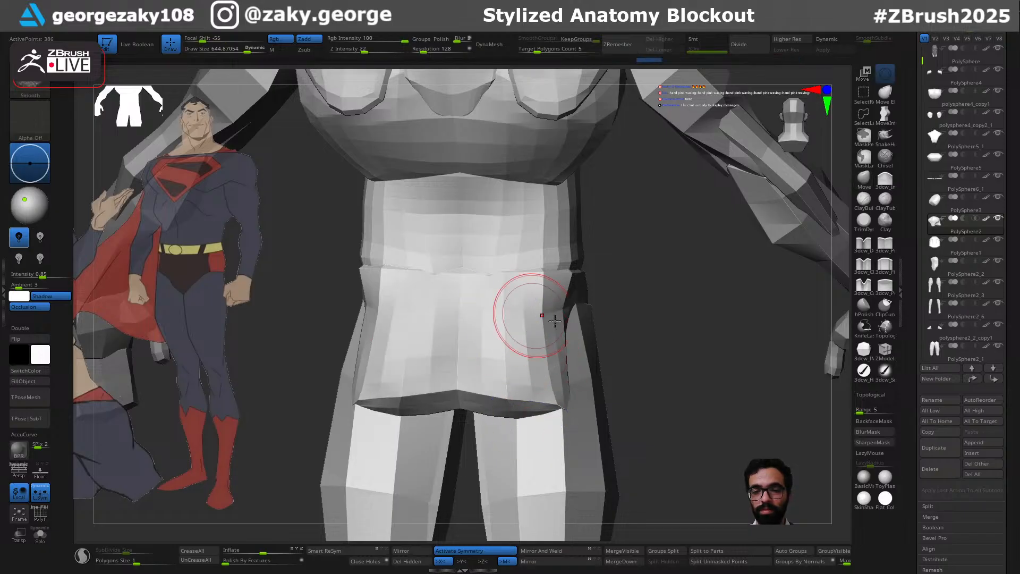
left_click_drag(673, 319, 659, 320)
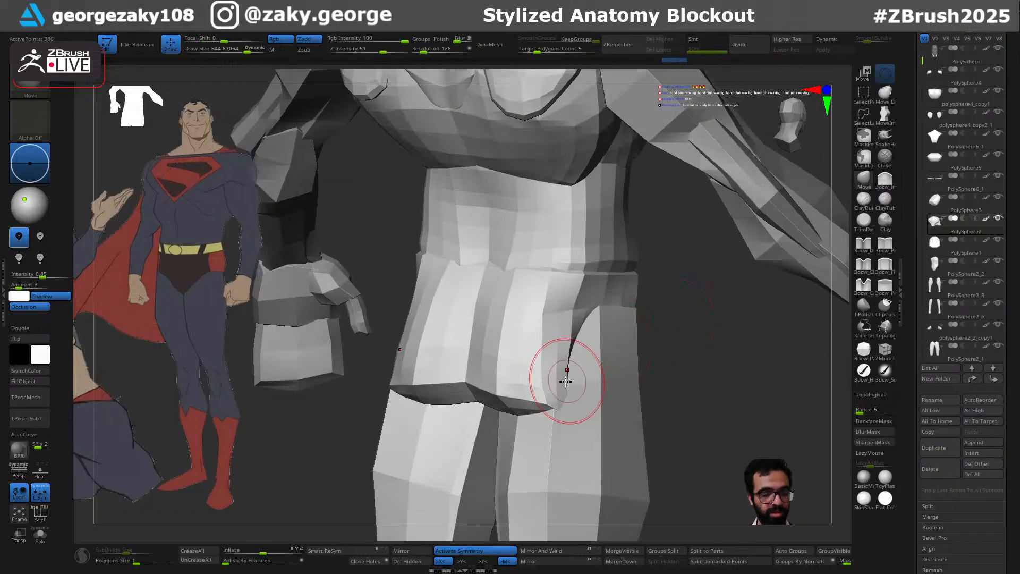
mouse_move(665, 330)
right_mouse_down()
mouse_move(577, 325)
mouse_move(701, 292)
mouse_move(754, 294)
mouse_move(598, 418)
right_mouse_up()
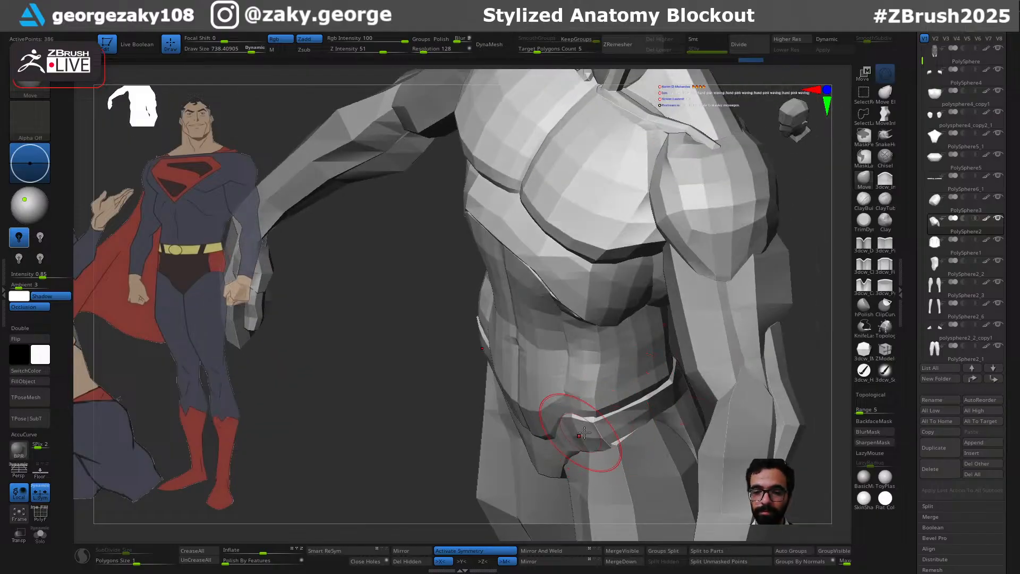
right_click_drag(452, 436, 645, 392, "shift")
mouse_move(512, 428)
right_mouse_down()
mouse_move(581, 399)
mouse_move(557, 427)
right_mouse_up()
mouse_move(641, 377)
right_mouse_down()
mouse_move(586, 418)
mouse_move(606, 362)
right_mouse_up()
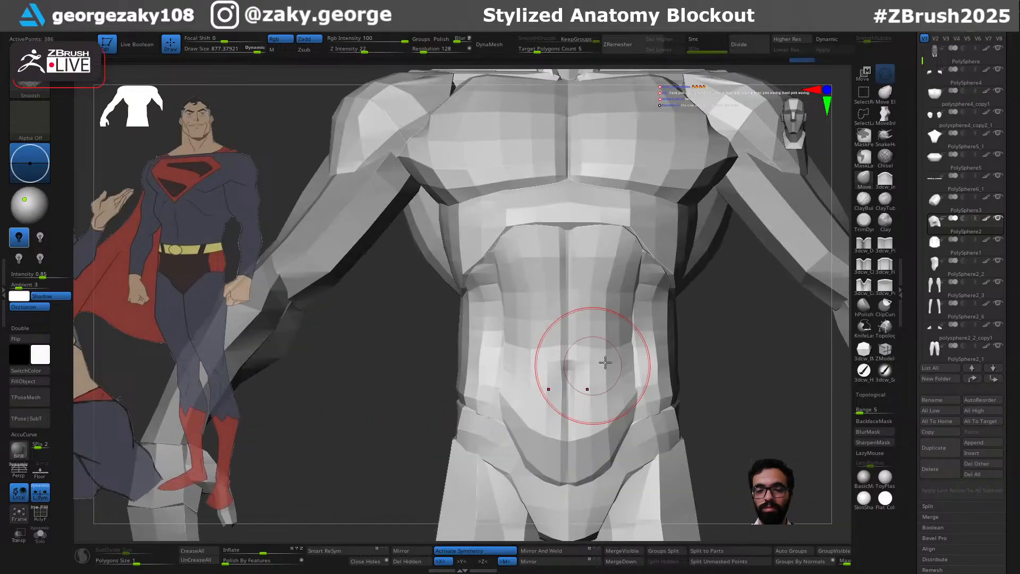
Examine the full figure's proportions from the front and three-quarter views against the character reference, from the torso down to the legs
right_click_drag(704, 370, 622, 282, "ctrl")
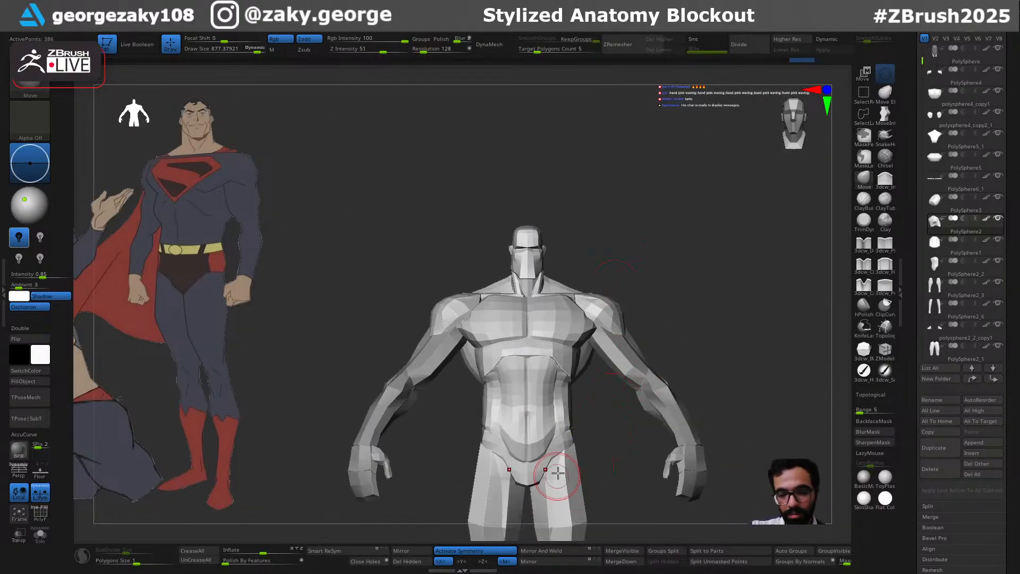
right_click_drag(604, 441, 611, 368, "alt")
mouse_move(540, 360)
right_mouse_down("ctrl")
mouse_move(576, 391)
mouse_move(631, 354)
mouse_move(563, 301)
right_mouse_up("ctrl")
left_click(579, 392, "alt")
right_click_drag(611, 388, 609, 296, "alt")
mouse_move(604, 340)
right_mouse_down()
mouse_move(581, 342)
mouse_move(599, 341)
right_mouse_up()
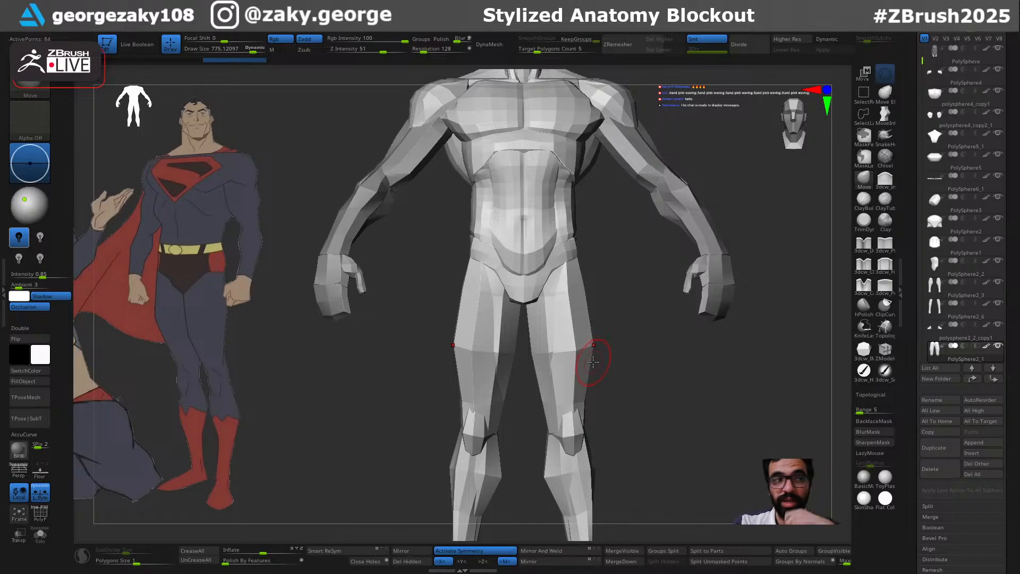
right_click_drag(629, 366, 620, 301)
right_click_drag(706, 259, 710, 292)
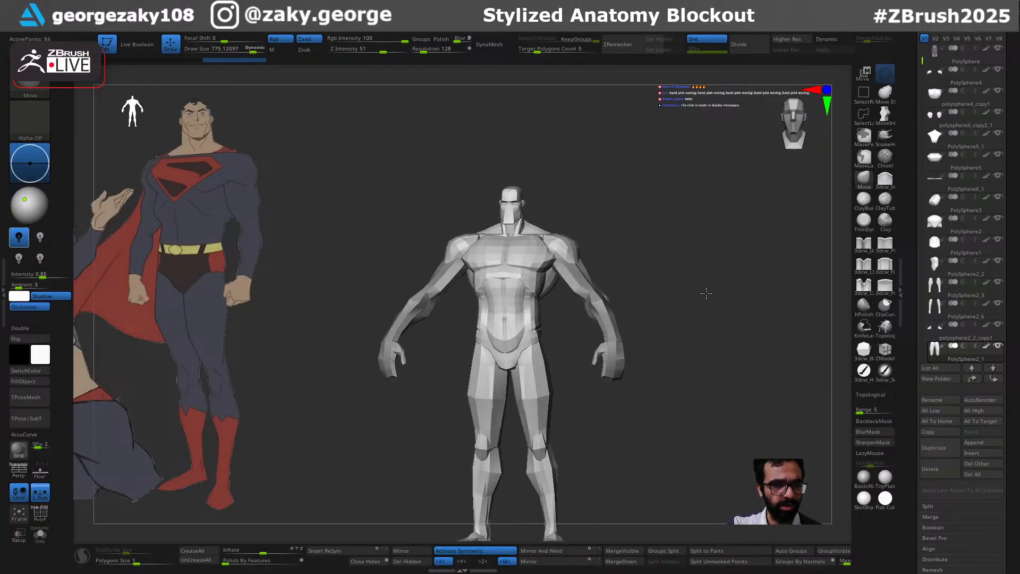
right_click_drag(694, 296, 526, 275)
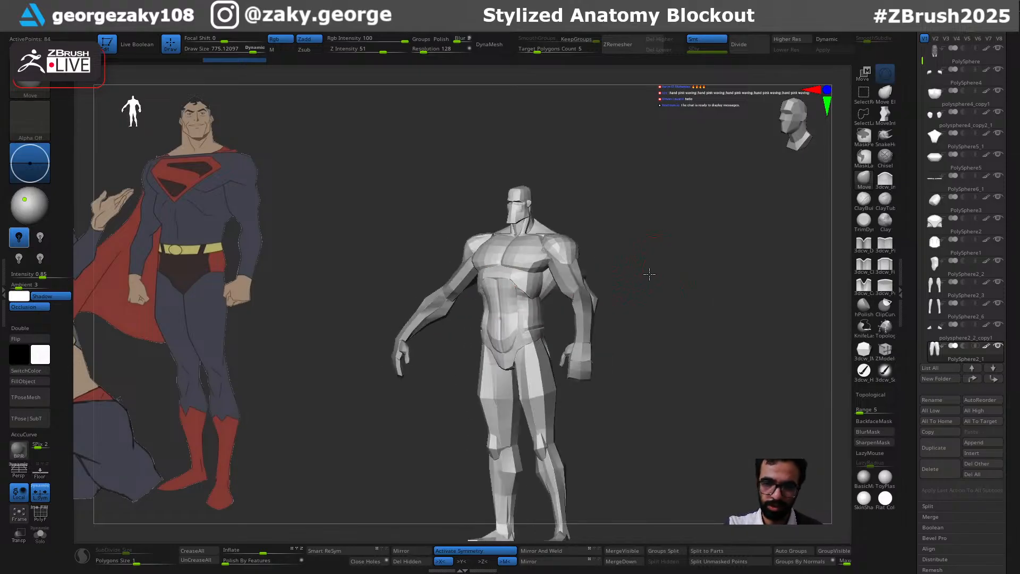
right_click_drag(655, 279, 745, 280)
right_click_drag(549, 312, 503, 353)
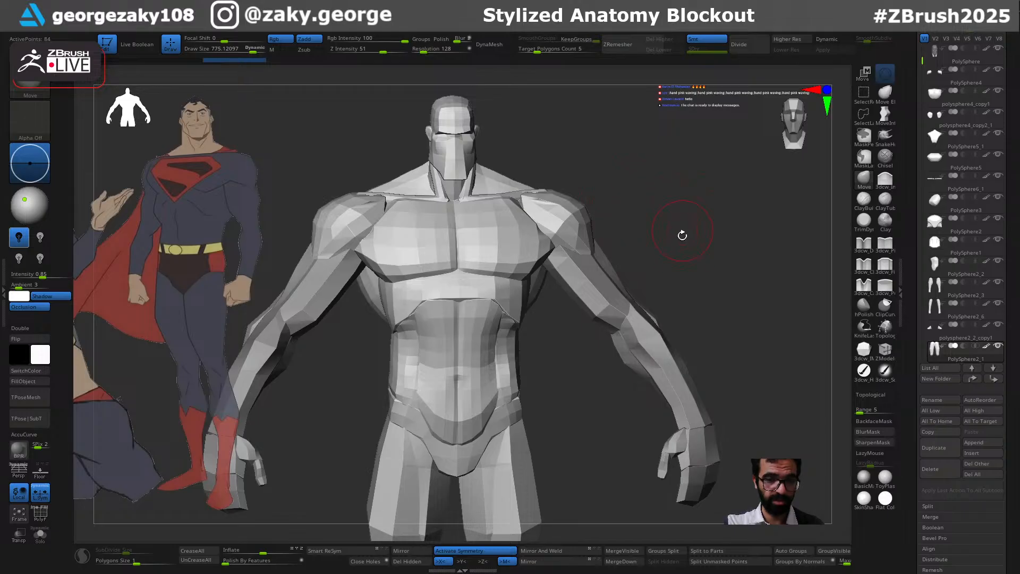
right_click_drag(683, 229, 575, 244)
right_click_drag(675, 265, 624, 279)
Subdivide the biceps piece once without smoothing, keep only the higher level, polish it by features and adjust its shape near the elbow
left_click(587, 289, "alt")
mouse_move(691, 260)
right_mouse_down("ctrl")
mouse_move(744, 215)
mouse_move(703, 265)
right_mouse_up("ctrl")
right_click_drag(693, 208, 676, 246)
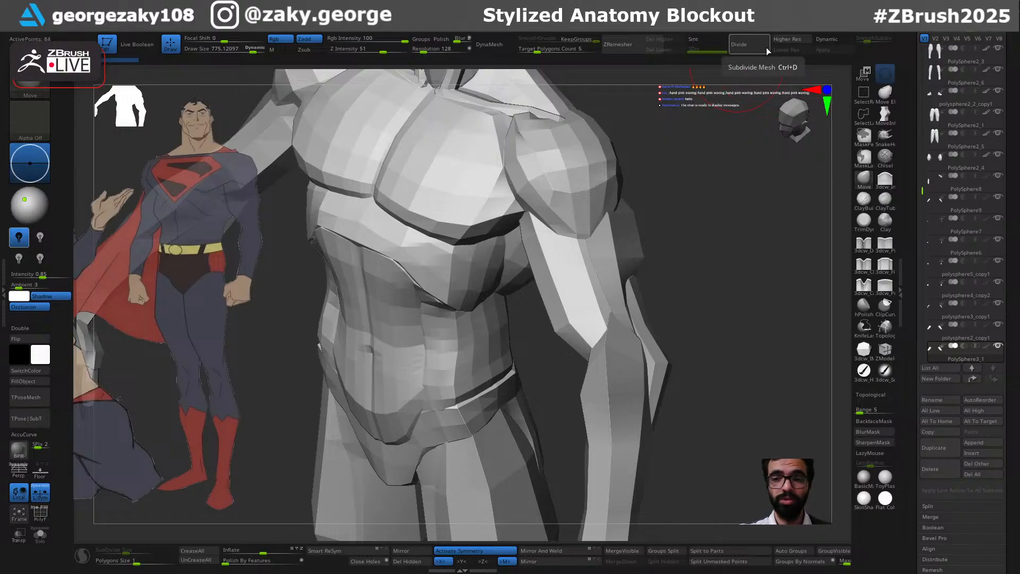
left_click(748, 47)
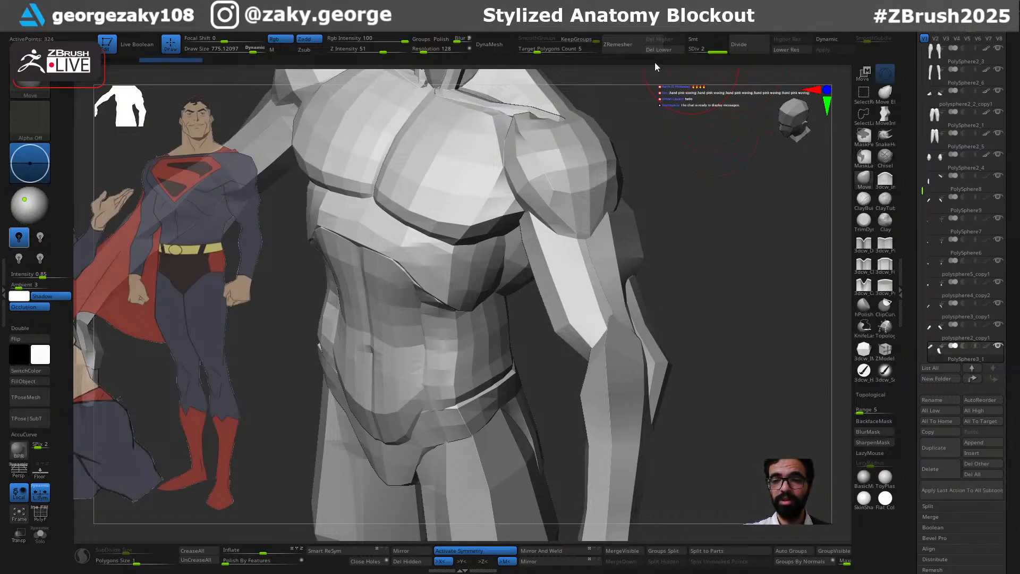
left_click(664, 50)
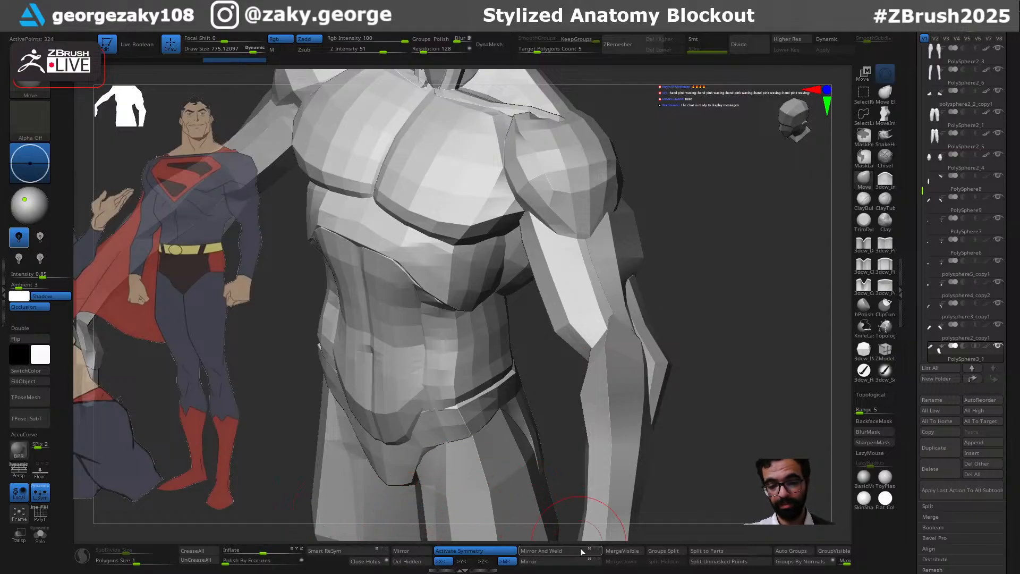
left_click(227, 563)
mouse_move(667, 310)
left_mouse_down()
mouse_move(697, 292)
mouse_move(664, 319)
left_mouse_up()
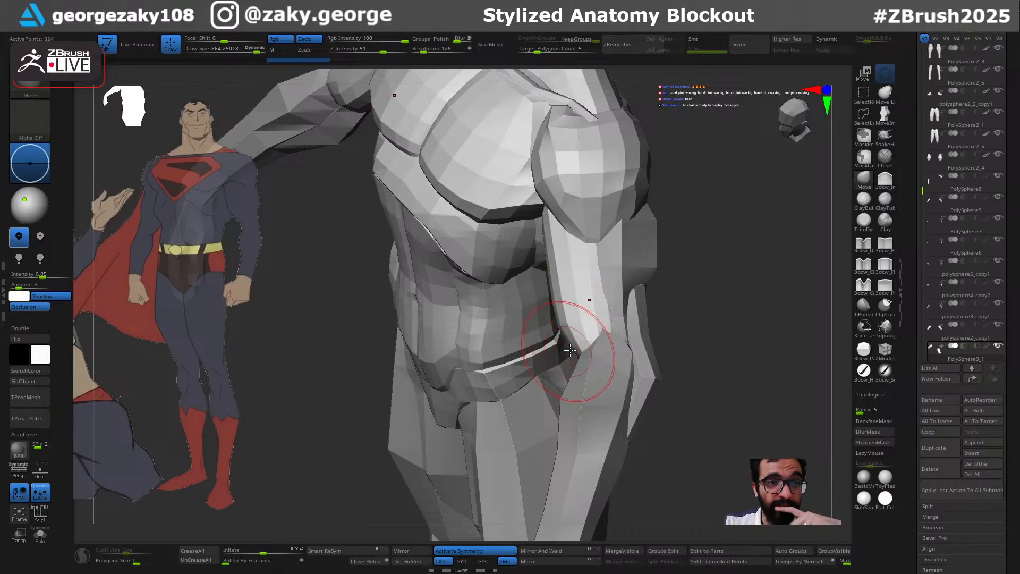
mouse_move(670, 325)
left_mouse_down()
mouse_move(683, 319)
mouse_move(664, 319)
left_mouse_up()
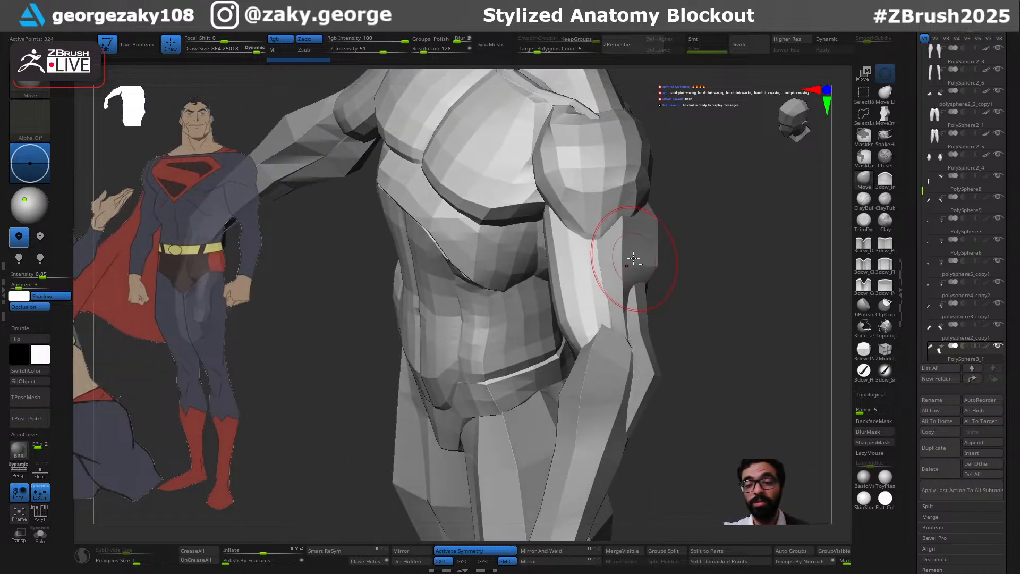
Subdivide the triceps piece once without smoothing, delete its lower subdivision level and polish it by features
left_click(635, 260, "alt")
left_click_drag(700, 250, 715, 80)
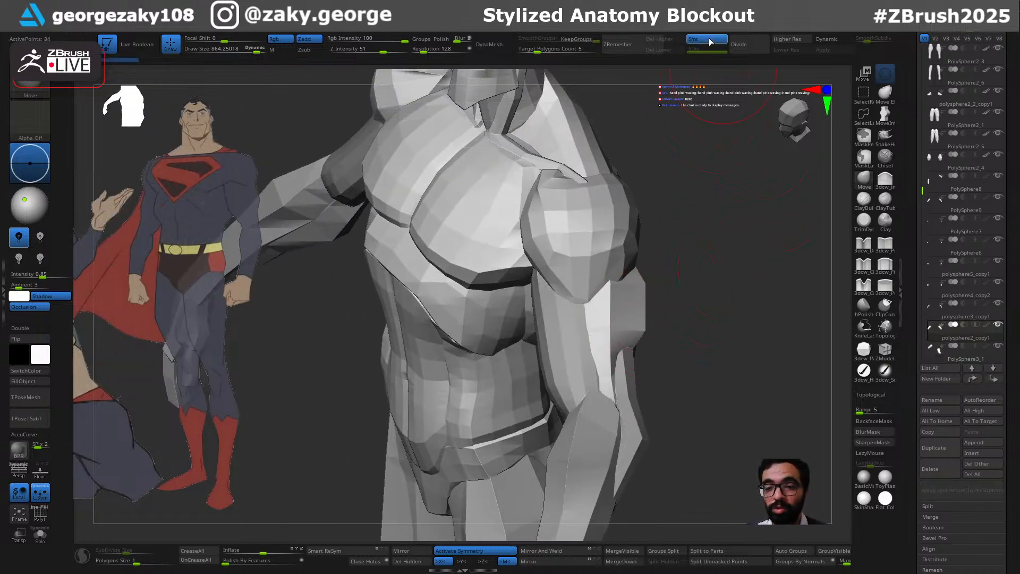
left_click_drag(648, 318, 664, 340)
left_click_drag(658, 406, 718, 324)
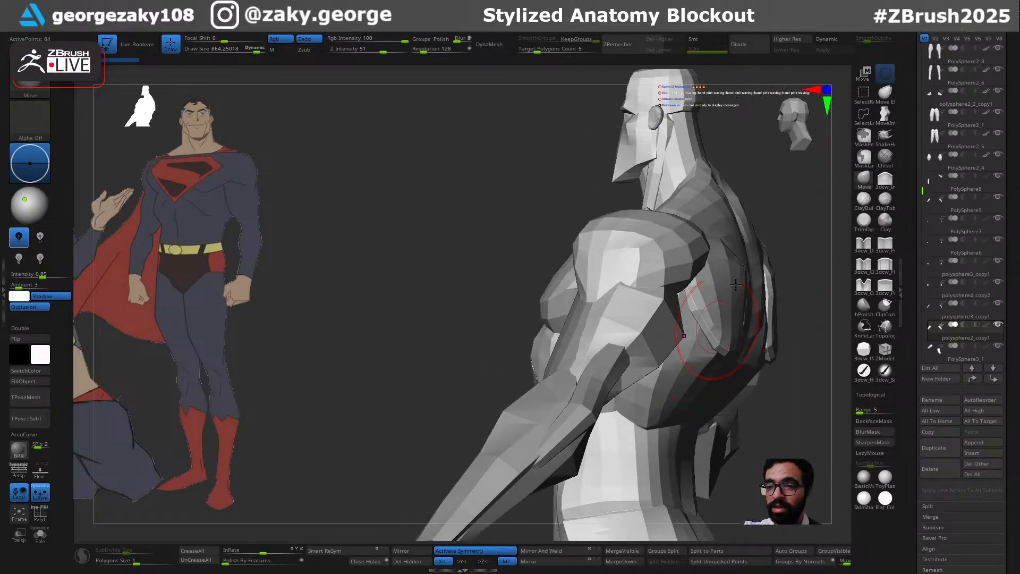
left_click(746, 52)
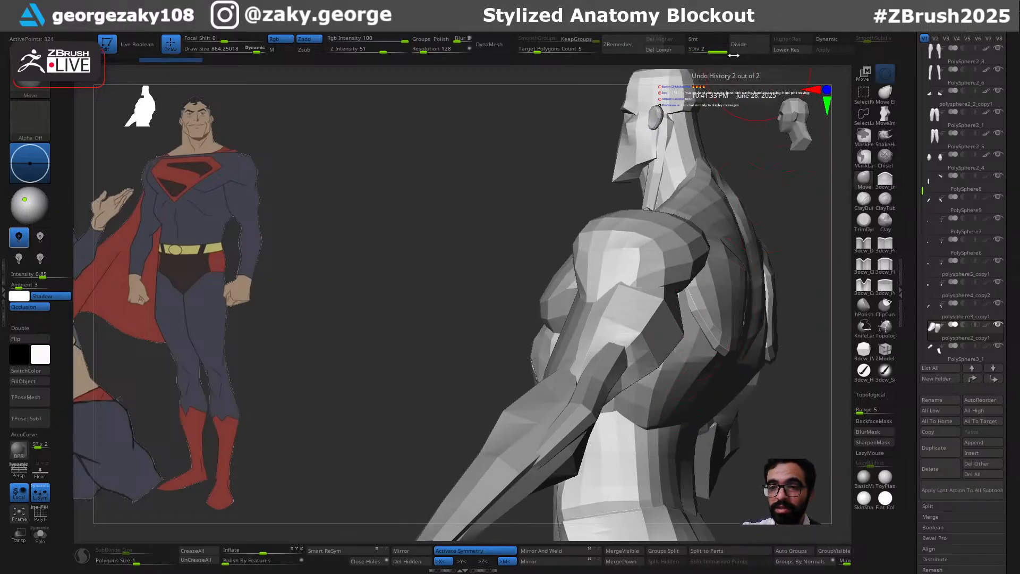
left_click(664, 53)
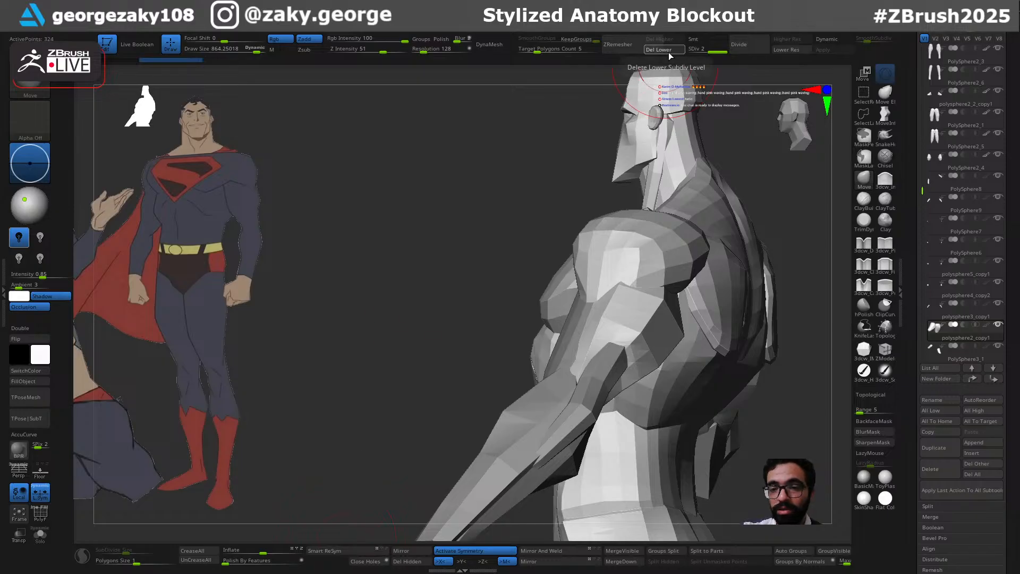
left_click(227, 565)
Reshape the triceps silhouette along the back of the upper arm with the Move brush
left_click_drag(655, 339, 638, 324)
right_click_drag(637, 324, 601, 237)
right_click_drag(714, 365, 744, 326)
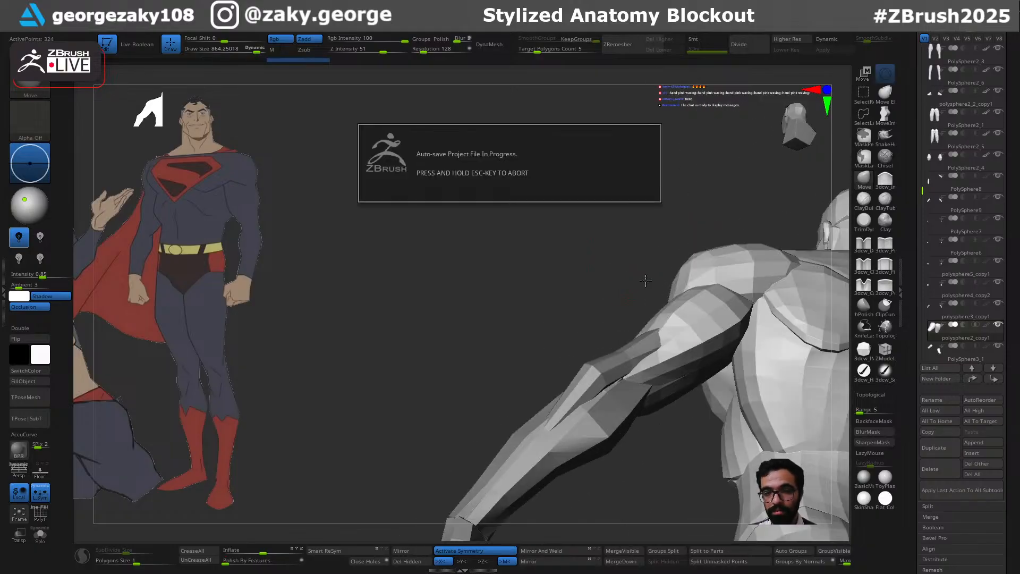
right_click_drag(592, 300, 599, 291)
left_click_drag(716, 337, 729, 321)
left_click_drag(685, 361, 629, 381)
mouse_move(671, 425)
right_mouse_down()
mouse_move(679, 486)
mouse_move(713, 381)
right_mouse_up()
Add volume to the triceps with a resized Inflate brush, undoing the last stroke near the armpit
key("2")
key("s")
left_click_drag(707, 383, 715, 383)
left_click_drag(678, 353, 635, 367)
right_click_drag(714, 388, 729, 320)
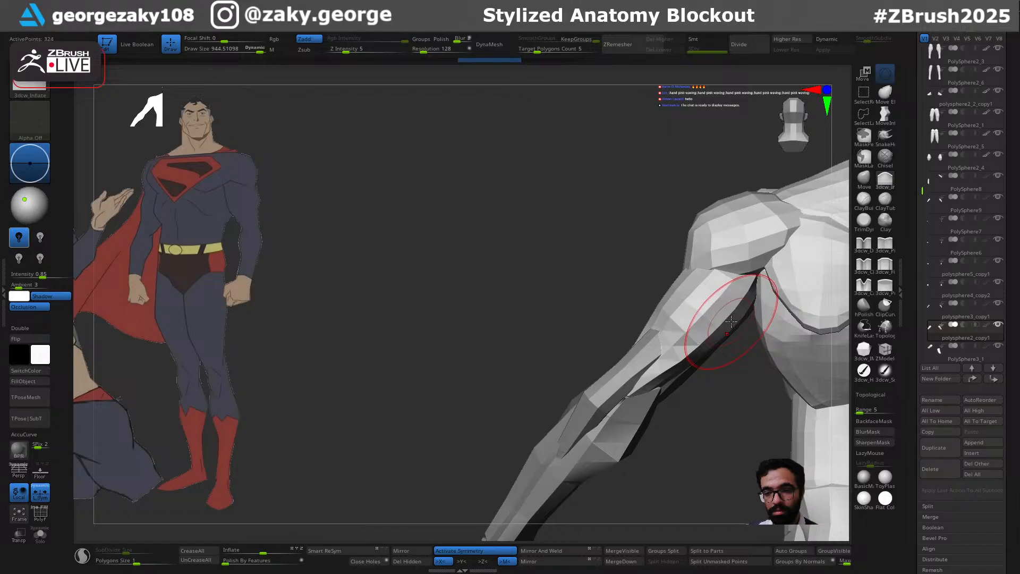
mouse_move(731, 321)
left_mouse_down()
mouse_move(684, 322)
mouse_move(741, 314)
mouse_move(729, 326)
mouse_move(736, 319)
left_mouse_up()
key("f")
key("ctrl+z")
Adjust the upper triceps where it tucks under the deltoid and armpit with a resized Move brush
mouse_move(722, 346)
right_mouse_down()
mouse_move(736, 387)
mouse_move(746, 383)
right_mouse_up()
key("b")
key("m")
key("v")
key("s")
left_click_drag(761, 321, 741, 319)
left_click_drag(769, 249, 765, 260)
key("s")
left_click_drag(760, 267, 770, 257)
mouse_move(772, 262)
right_mouse_down()
mouse_move(729, 251)
mouse_move(651, 294)
right_mouse_up()
right_click_drag(650, 348, 614, 332)
Duplicate the biceps piece and reshape the copy along the inner upper arm with an enlarged Move brush
right_click_drag(722, 304, 744, 321)
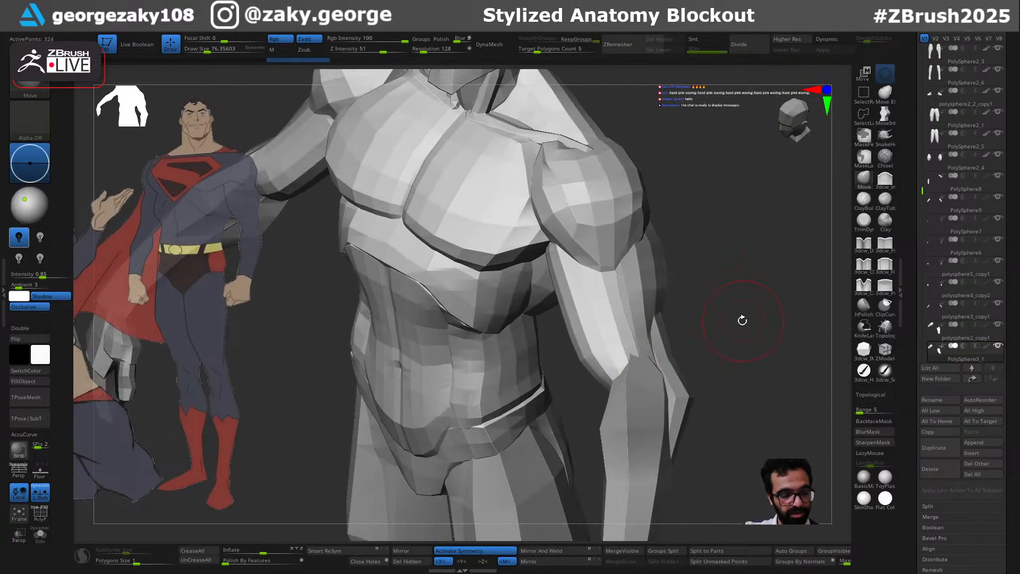
key("ctrl+shift+d")
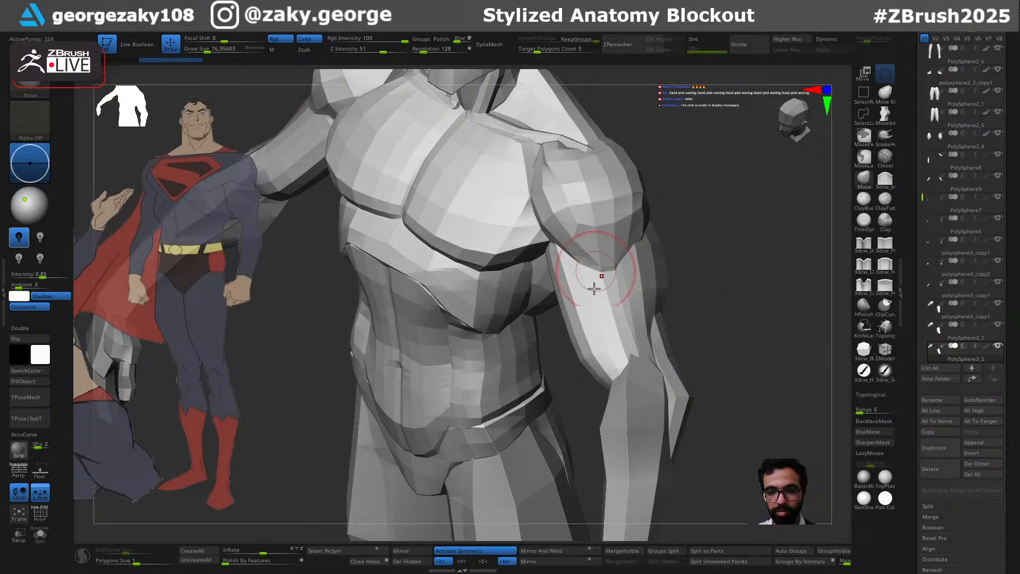
right_click_drag(733, 295, 597, 330)
key("bracketright")
key("bracketright")
key("bracketright")
key("bracketright")
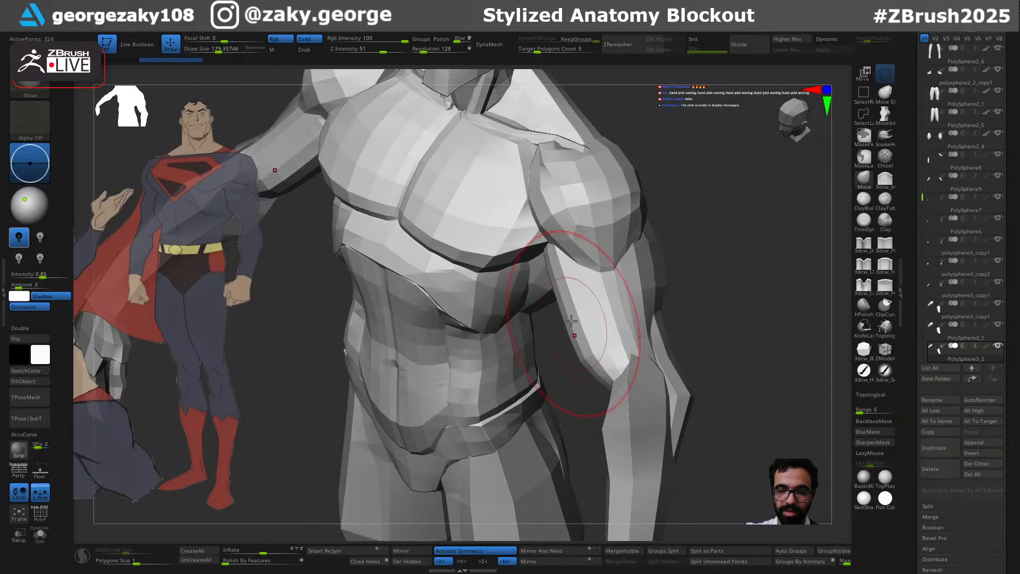
left_click_drag(558, 286, 582, 341)
right_click_drag(720, 295, 558, 305)
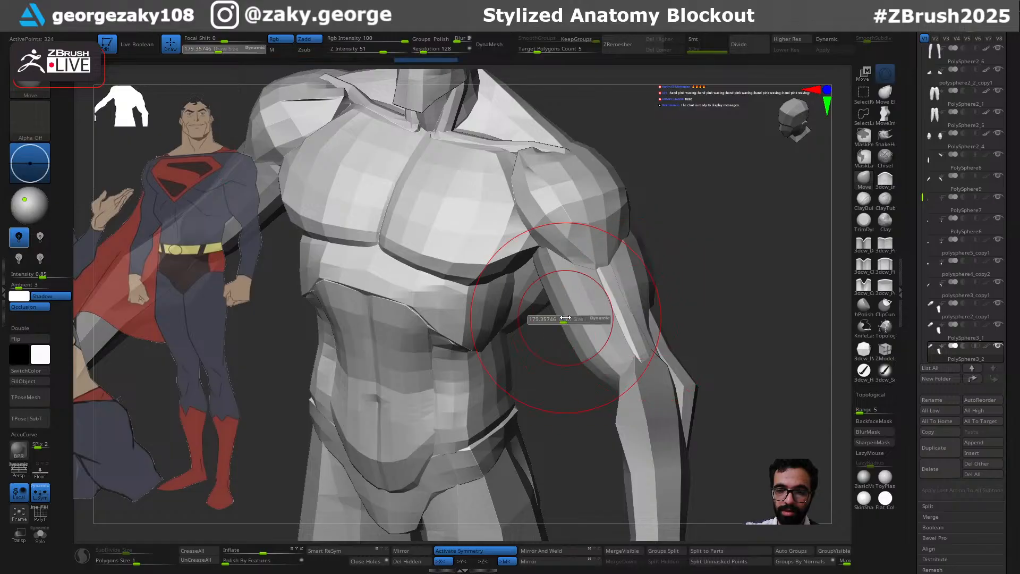
key("space")
Reshape the duplicated arm muscle down toward the elbow with the Move brush, undoing one stroke
right_click_drag(752, 232, 581, 308)
mouse_move(547, 367)
right_mouse_down()
mouse_move(765, 278)
mouse_move(556, 340)
mouse_move(560, 358)
mouse_move(590, 376)
mouse_move(637, 340)
mouse_move(776, 319)
mouse_move(610, 357)
right_mouse_up()
right_click_drag(753, 322, 661, 365)
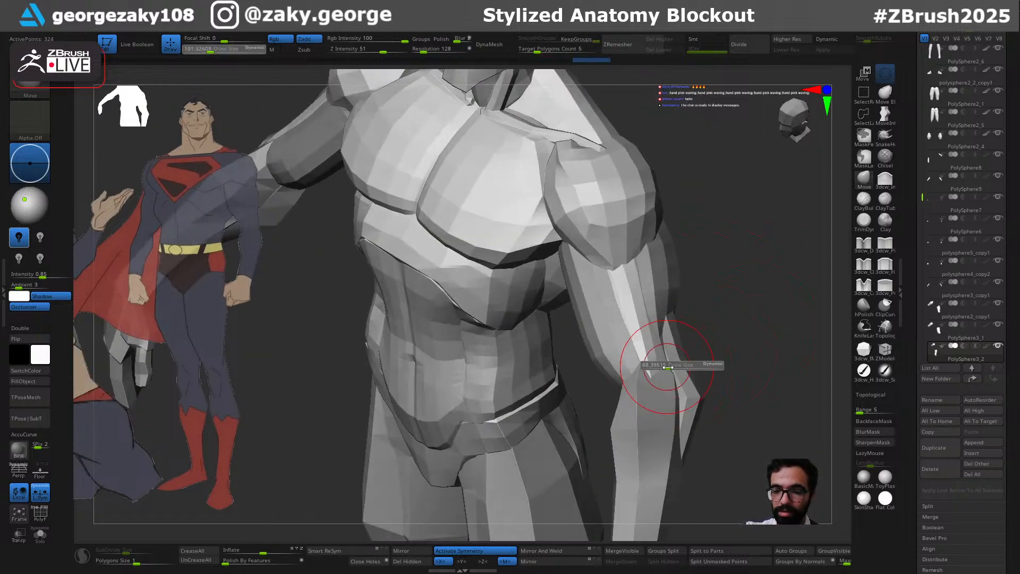
right_click_drag(740, 346, 650, 378)
key("ctrl+z")
left_click_drag(537, 408, 670, 373)
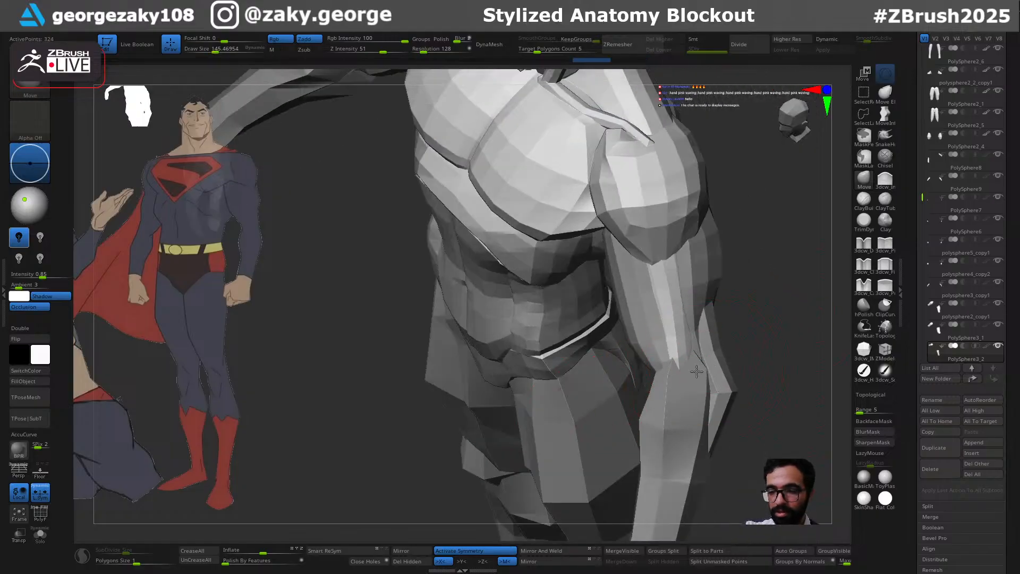
mouse_move(744, 340)
left_mouse_down()
mouse_move(798, 284)
mouse_move(787, 287)
left_mouse_up()
Refine the lower tip of the duplicated arm muscle at the elbow crease with a smaller brush
key("s")
key("ctrl")
left_click_drag(672, 369, 702, 360)
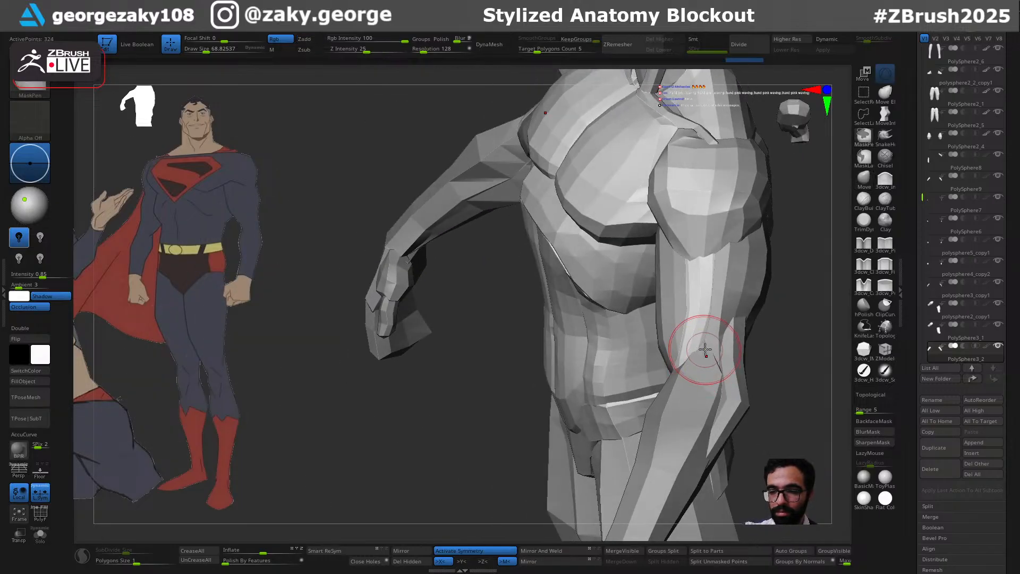
right_click_drag(714, 326, 688, 360)
left_click_drag(688, 360, 688, 364)
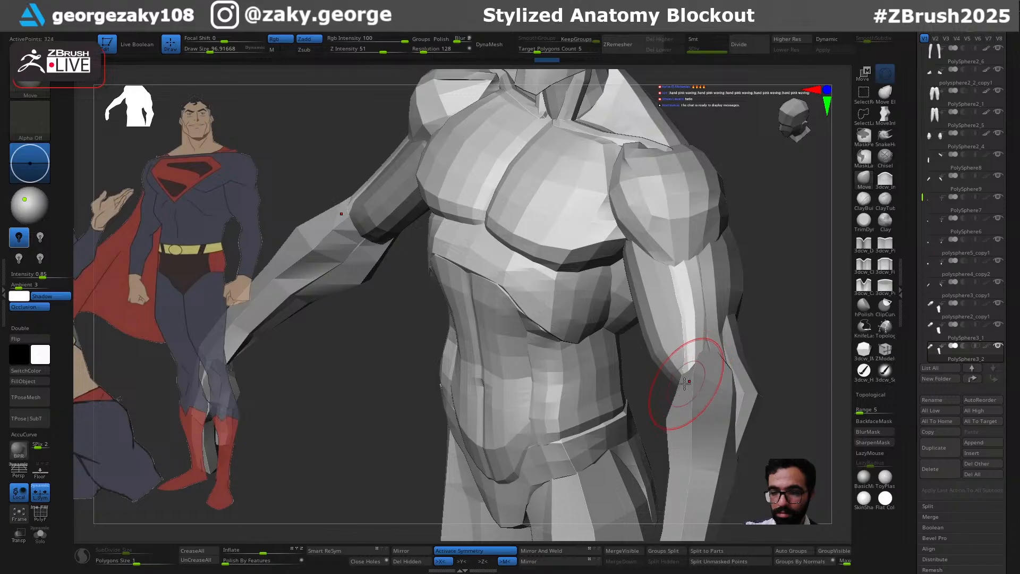
Reshape the lower tip of the duplicated arm muscle at the elbow with a resized Move brush and smooth it
mouse_move(718, 397)
right_mouse_down()
mouse_move(781, 337)
mouse_move(735, 331)
mouse_move(725, 346)
mouse_move(598, 263)
mouse_move(685, 228)
mouse_move(632, 241)
mouse_move(660, 203)
mouse_move(671, 239)
mouse_move(709, 225)
mouse_move(702, 185)
mouse_move(703, 266)
mouse_move(694, 308)
mouse_move(680, 317)
right_mouse_up()
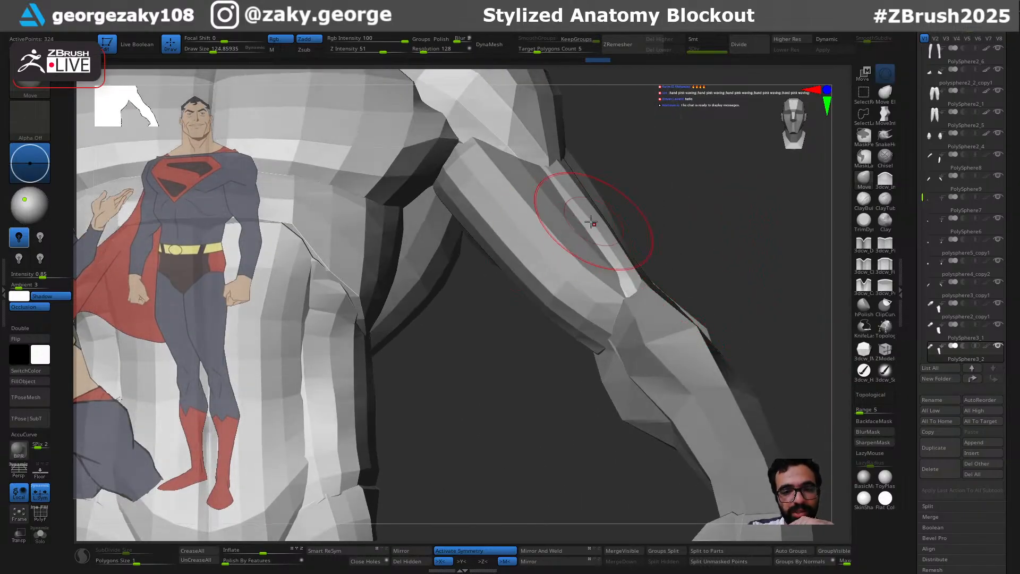
right_click_drag(674, 212, 736, 168)
right_click_drag(473, 287, 510, 349)
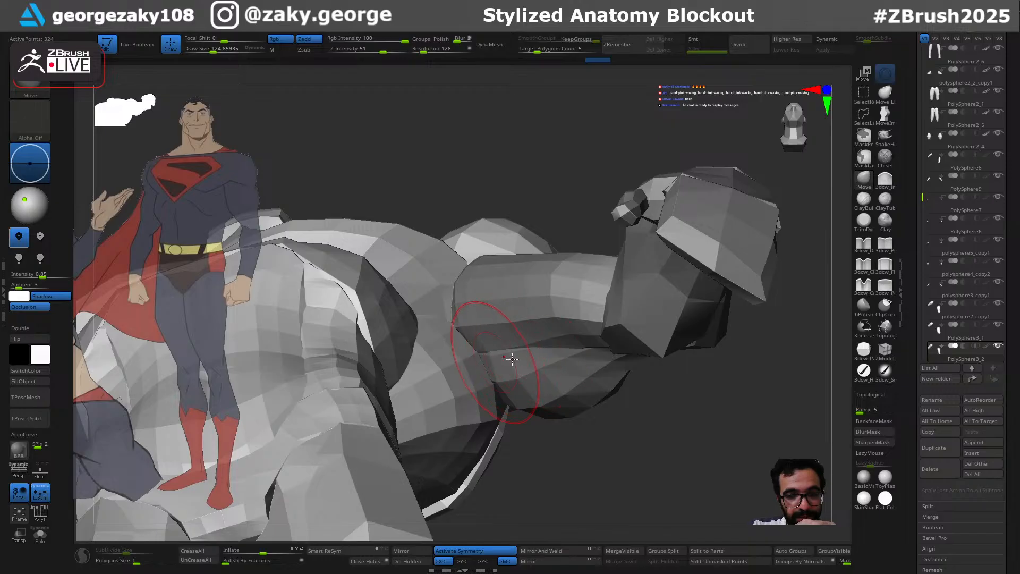
mouse_move(694, 377)
right_mouse_down()
mouse_move(755, 405)
mouse_move(735, 444)
mouse_move(617, 287)
right_mouse_up()
key("bracketleft")
left_click_drag(612, 298, 641, 280)
key("s")
left_click_drag(616, 265, 621, 264)
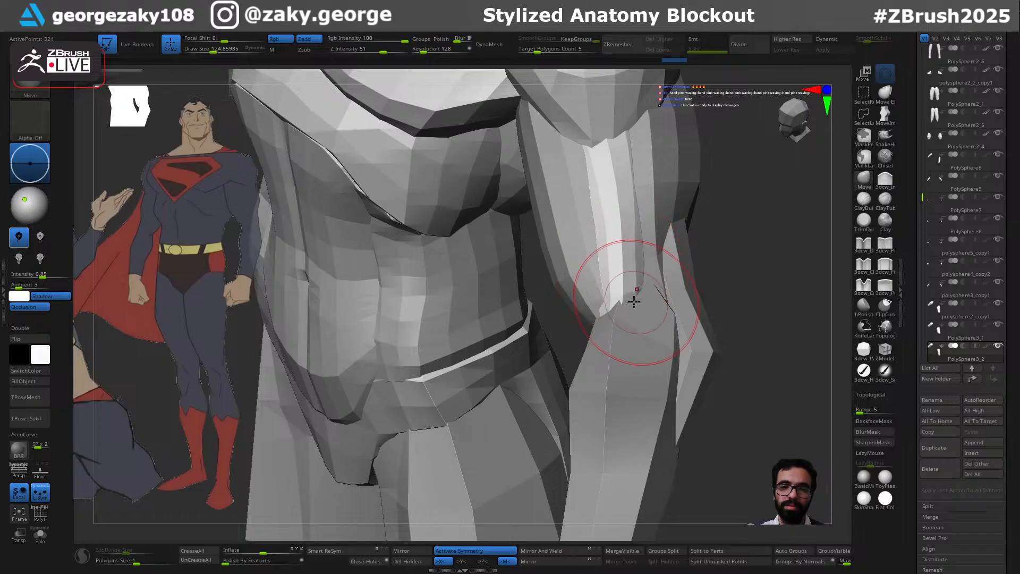
right_click_drag(651, 292, 764, 219)
left_click_drag(624, 311, 612, 299, "shift")
mouse_move(729, 289)
right_mouse_down()
mouse_move(661, 293)
mouse_move(729, 287)
right_mouse_up()
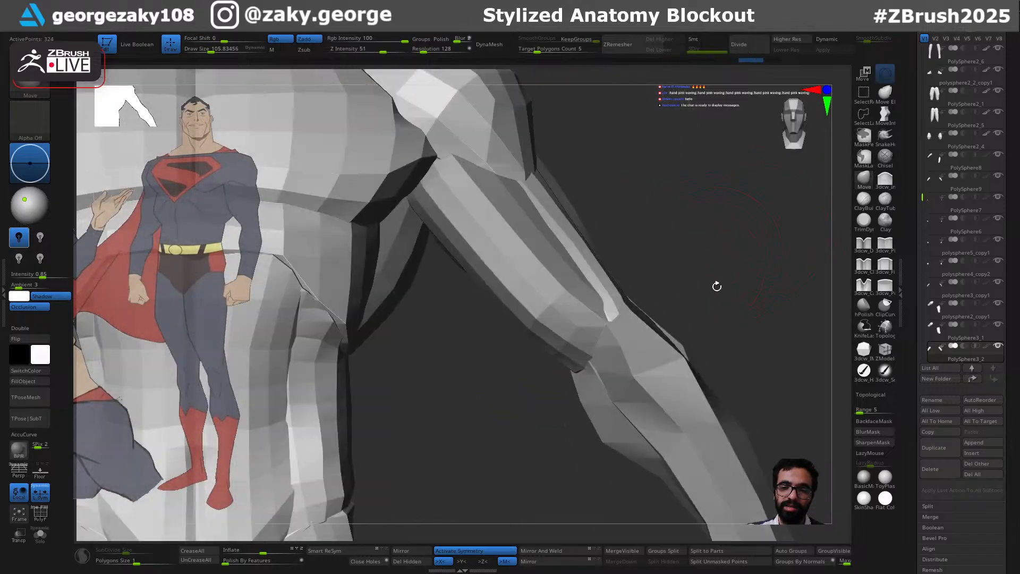
Inspect how the biceps and the duplicated arm muscle meet the forearm from front and side angles
left_click(589, 309, "alt")
key("bracketleft")
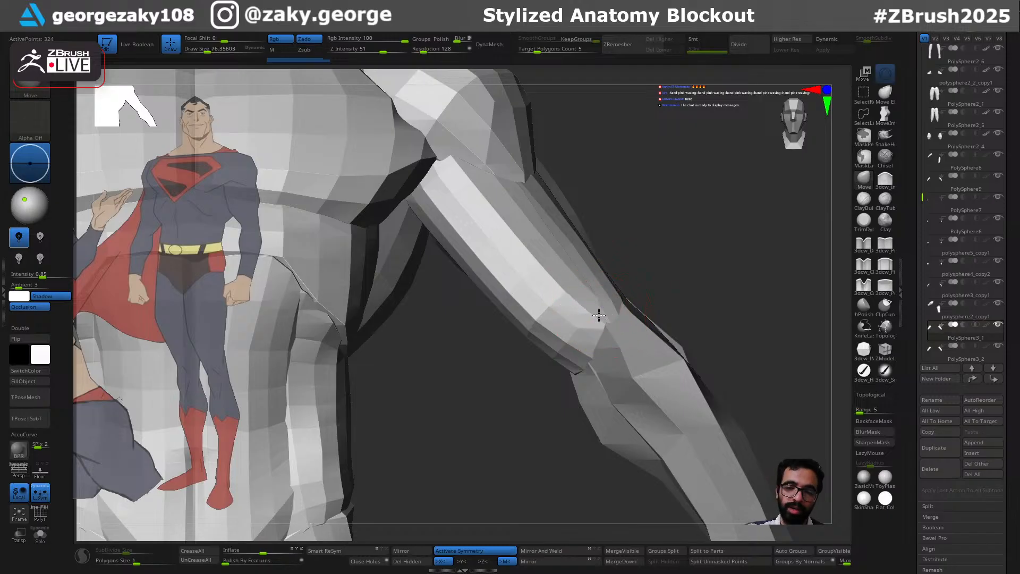
mouse_move(671, 282)
right_mouse_down()
mouse_move(694, 273)
mouse_move(685, 281)
right_mouse_up()
left_click(641, 341, "alt")
mouse_move(659, 329)
right_mouse_down("ctrl")
mouse_move(710, 266)
mouse_move(638, 308)
right_mouse_up("ctrl")
left_click(628, 316, "alt")
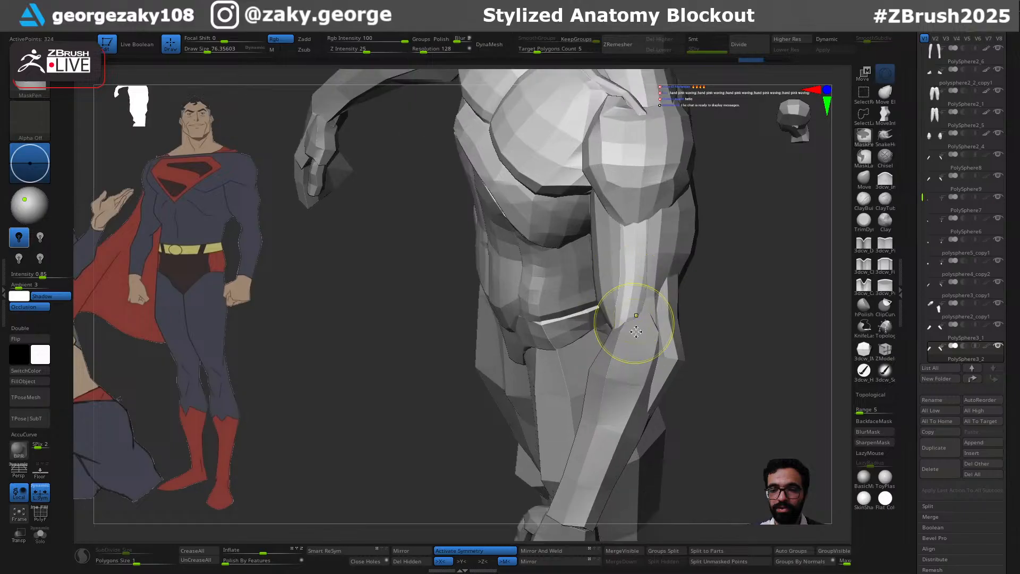
mouse_move(625, 301)
right_mouse_down()
mouse_move(766, 278)
mouse_move(610, 298)
mouse_move(780, 275)
right_mouse_up()
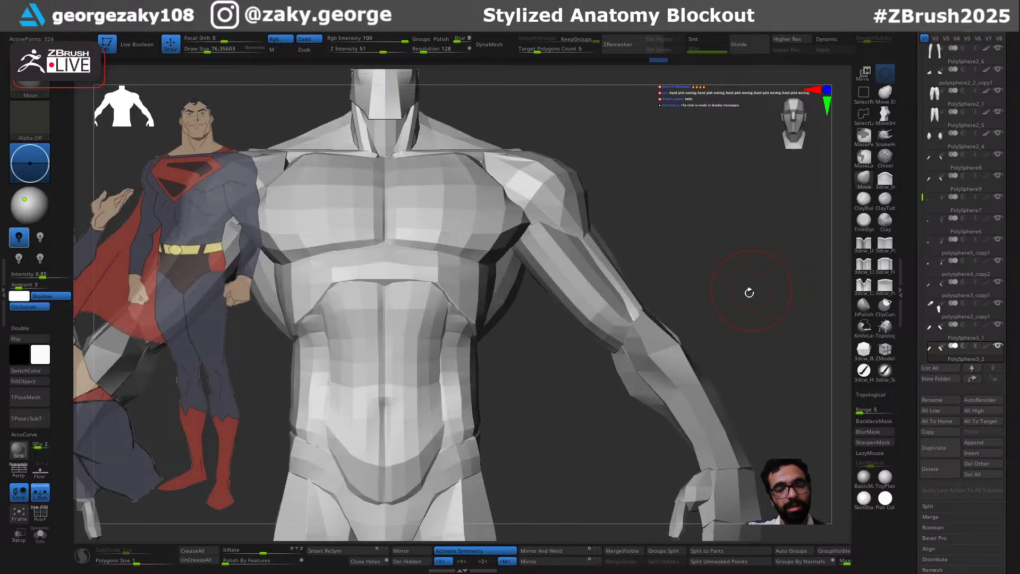
Subdivide the forearm piece once, discard its lower subdivision level, and polish it lightly with Polish By Features
left_click(669, 348, "alt")
right_click_drag(718, 323, 702, 122)
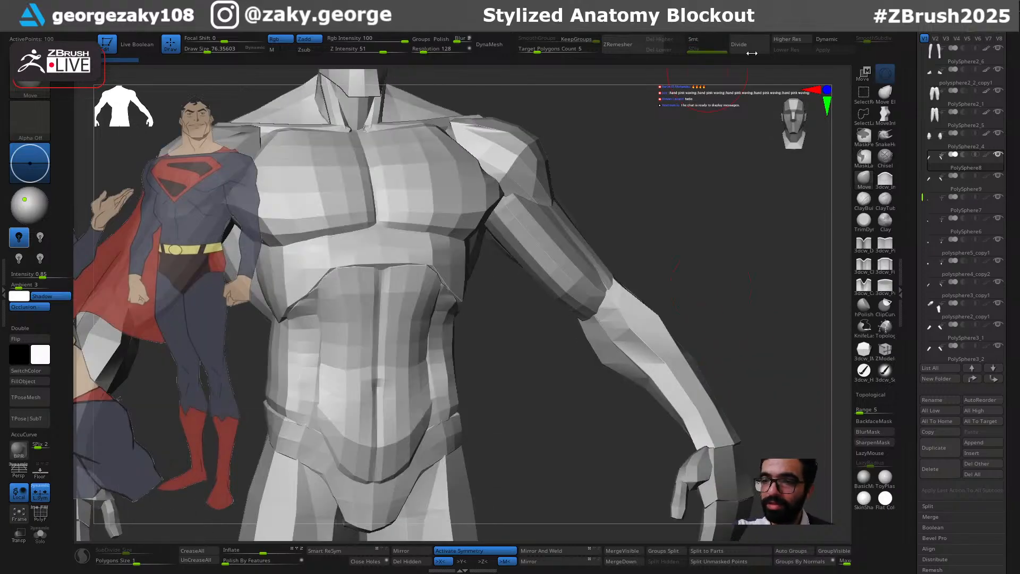
right_click_drag(698, 280, 725, 246)
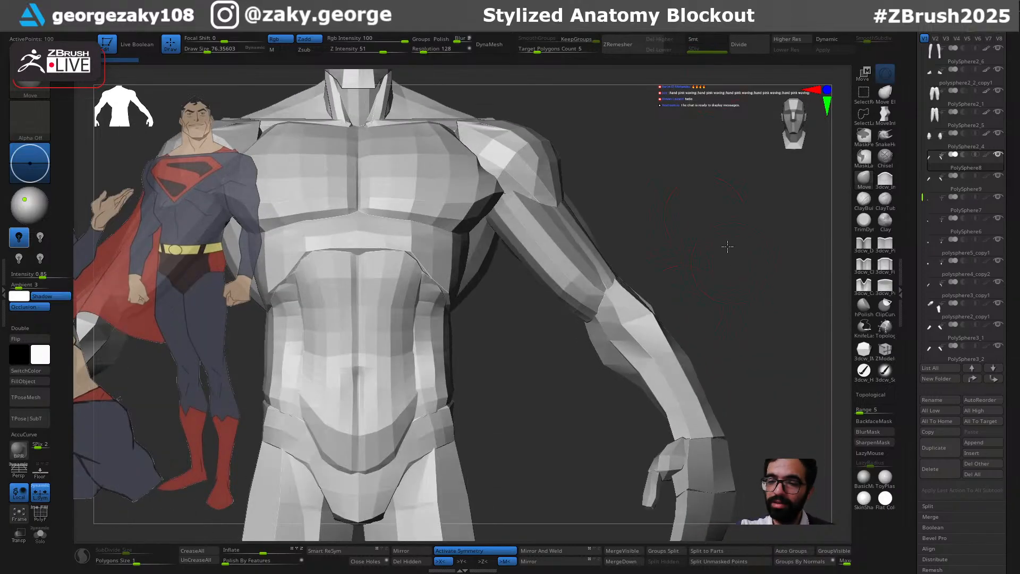
left_click(749, 48)
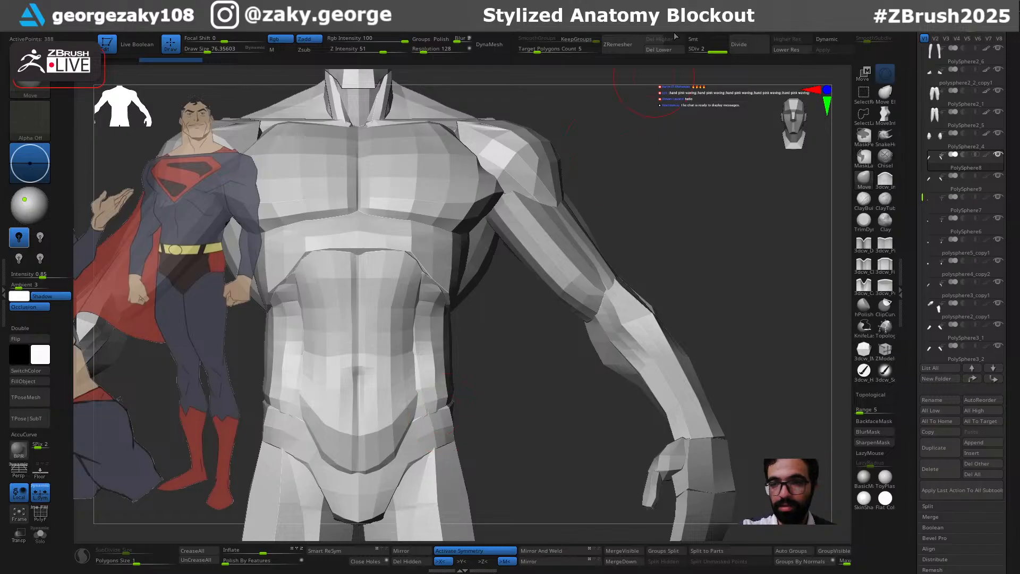
left_click(672, 51)
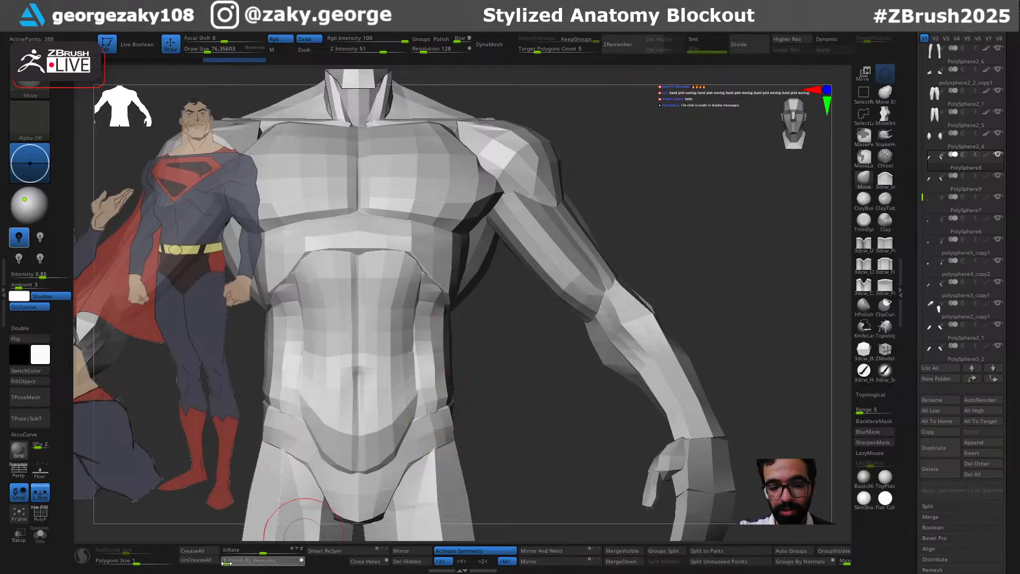
left_click_drag(227, 563, 228, 562)
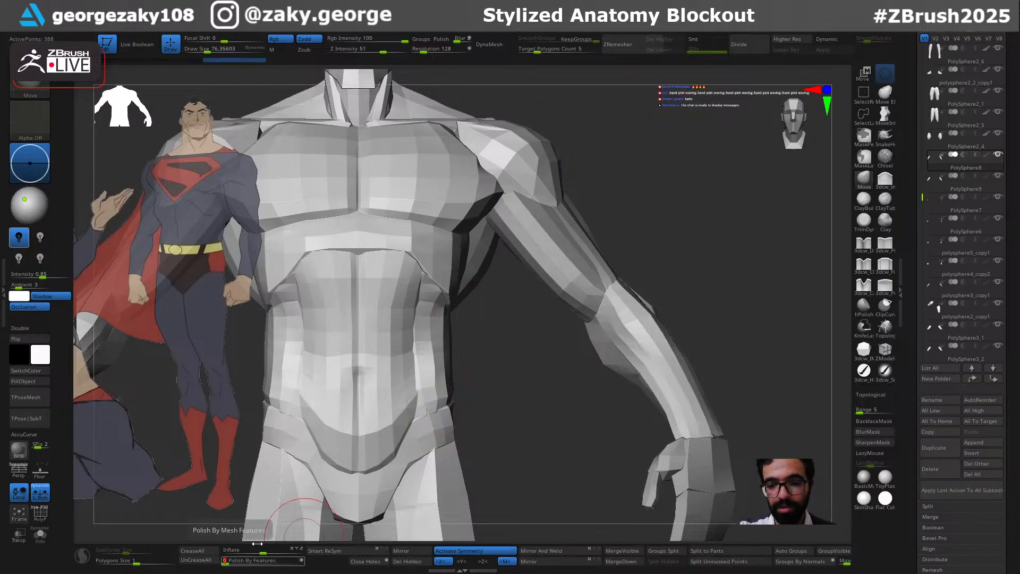